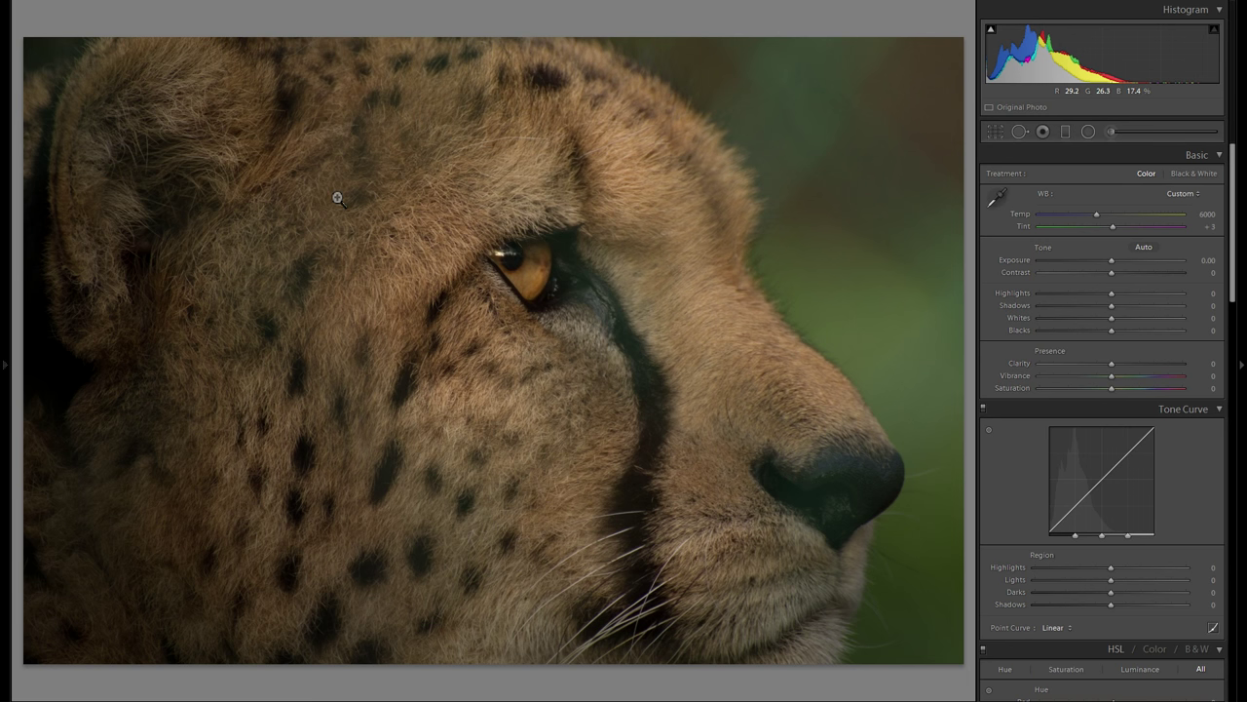
Step: Convert the cheetah photo to Black & White and set Shadows to +100 and Highlights to −50
click(1193, 174)
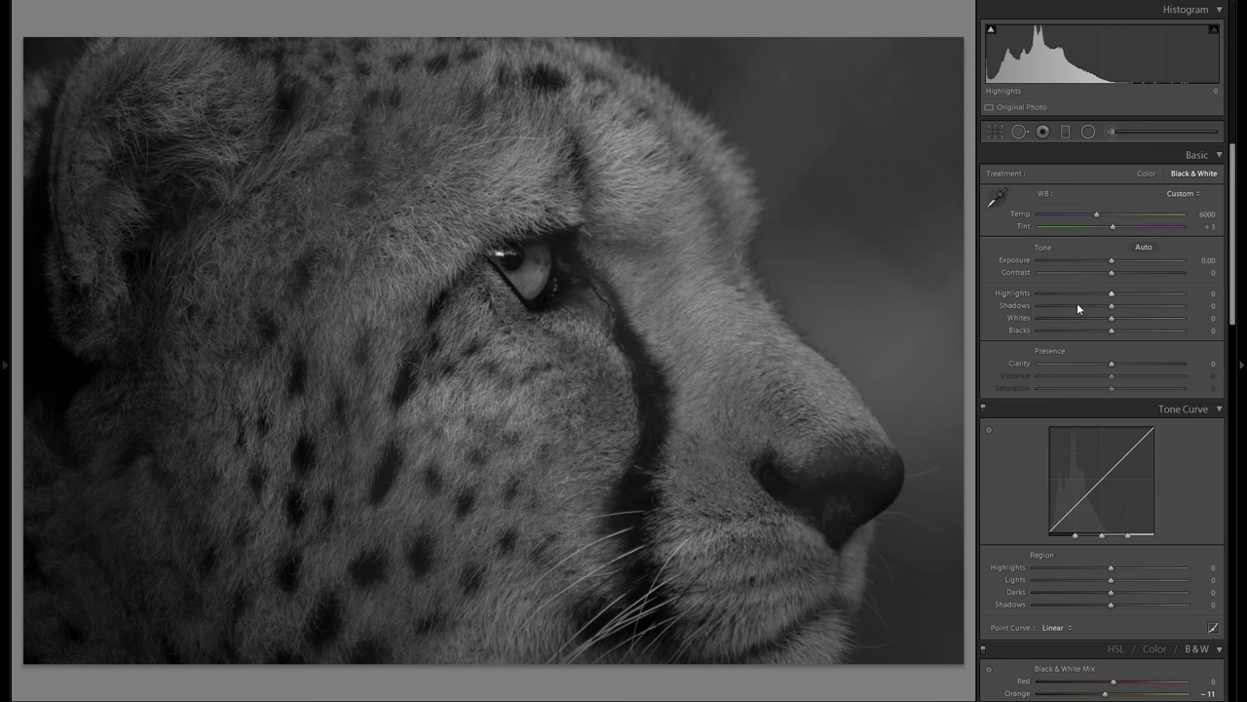
drag(1113, 307, 1198, 313)
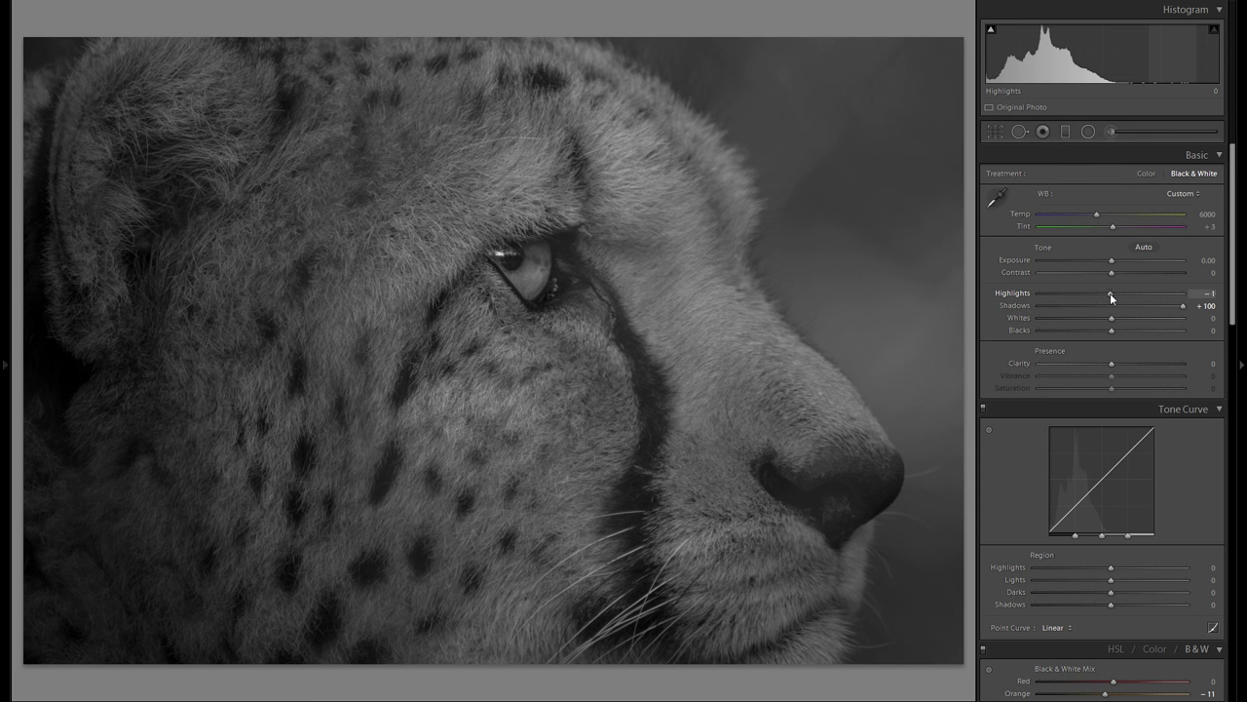
drag(1099, 292, 1074, 300)
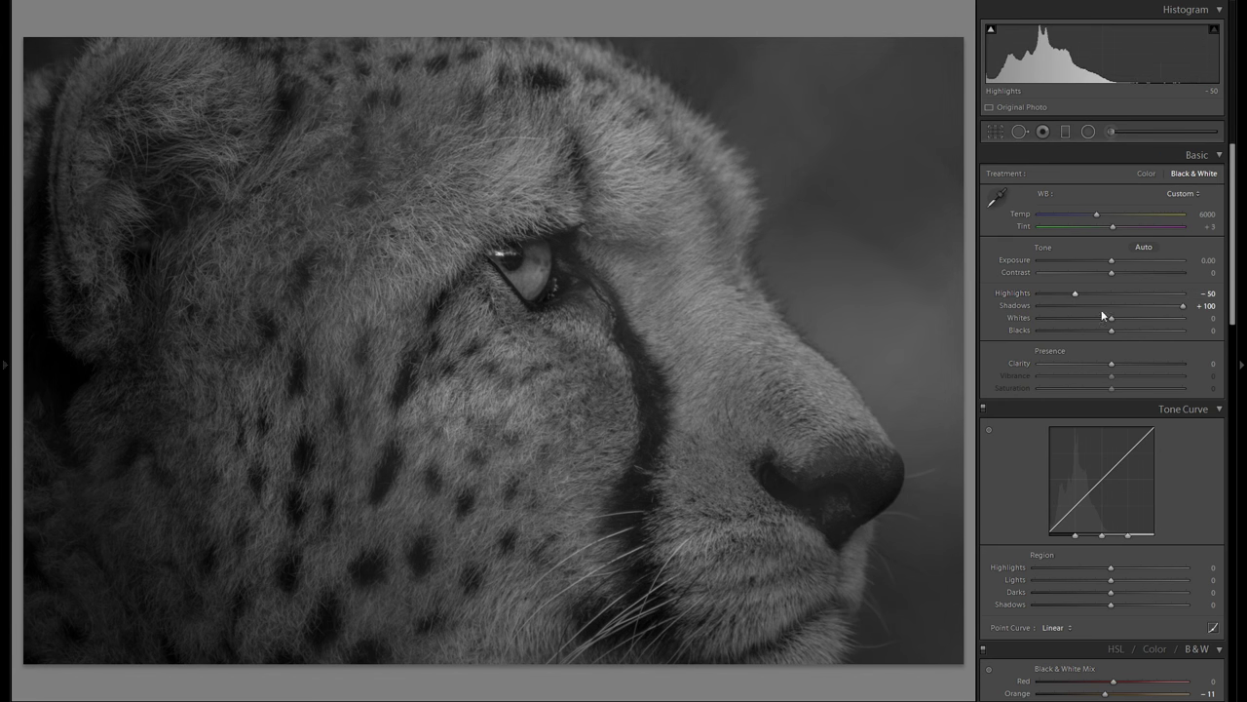
Step: Set the basic tone Whites to +46, checking the clipping preview for blown-out areas
mouse_move(1122, 325)
mouse_down()
mouse_move(1162, 321)
mouse_move(1140, 319)
mouse_up()
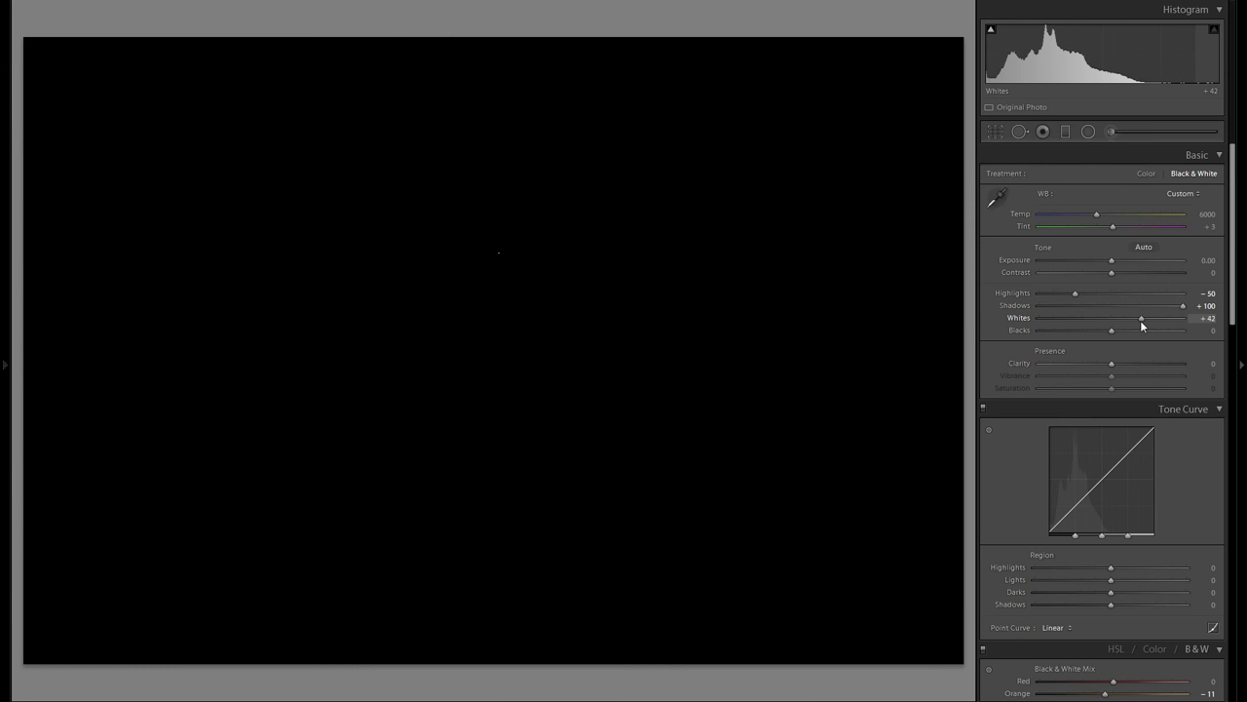
mouse_move(1140, 319)
mouse_down()
mouse_move(1185, 320)
mouse_move(1149, 326)
mouse_up()
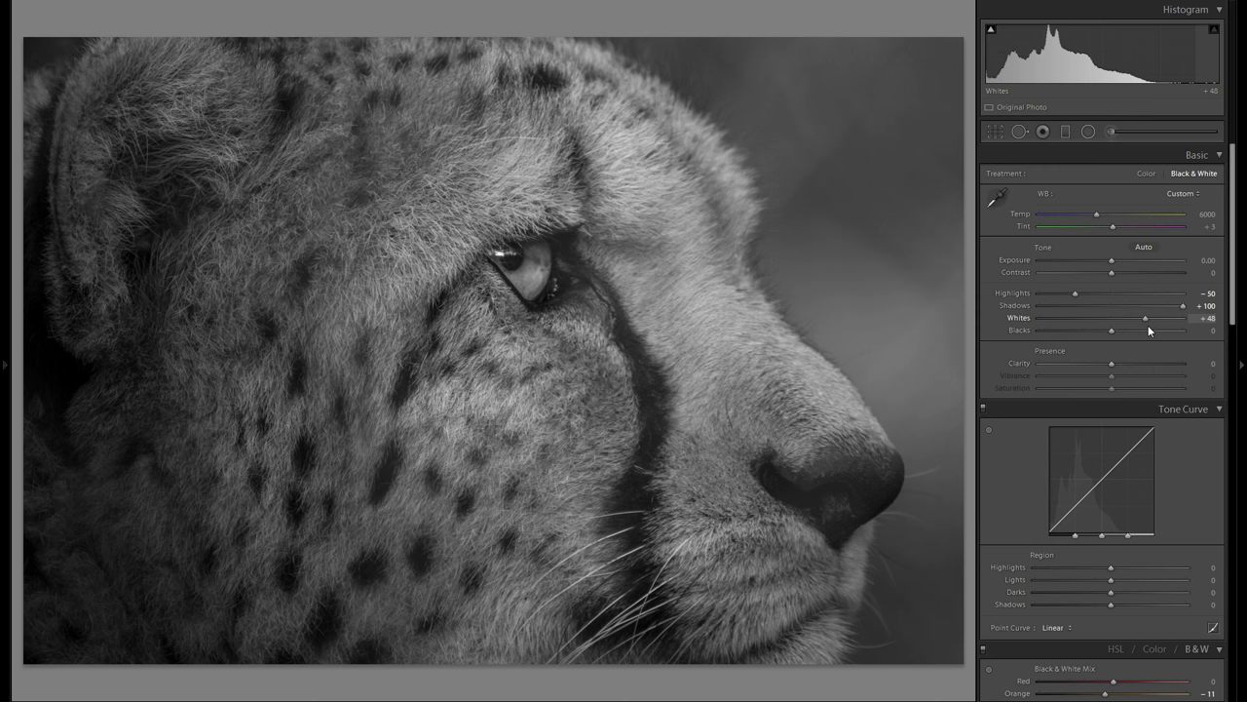
drag(1148, 329, 1147, 329)
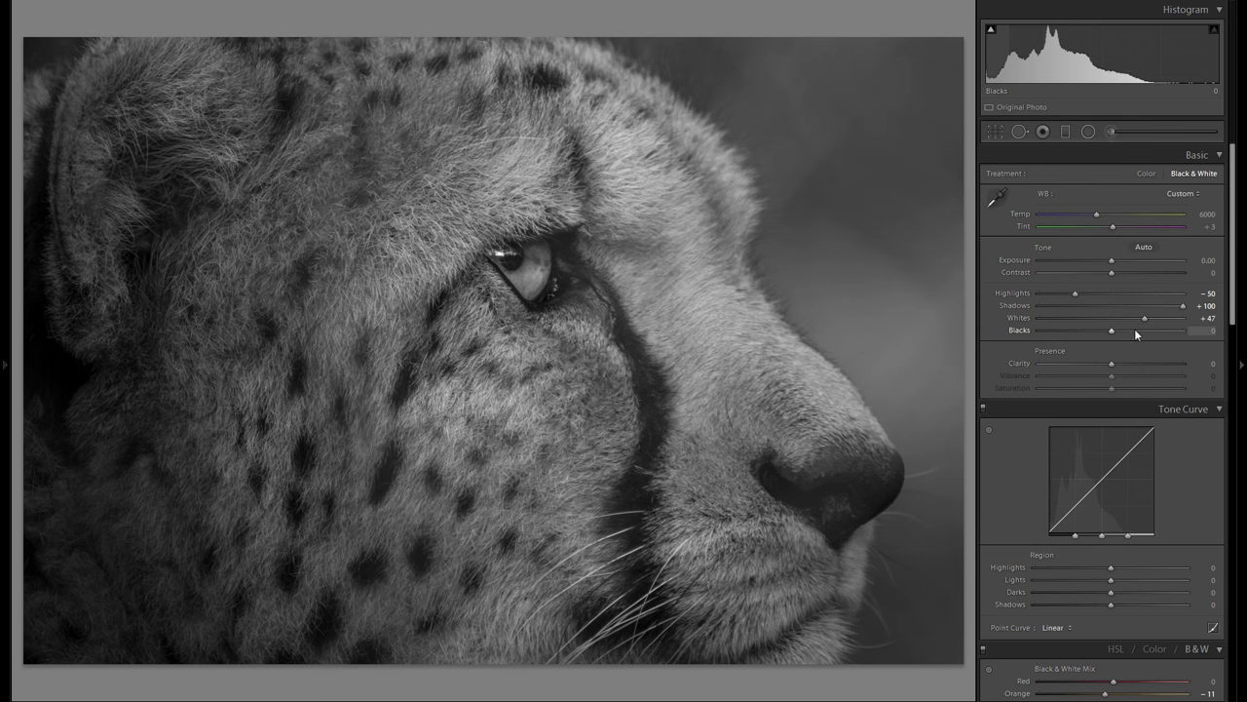
drag(1144, 319, 1143, 319)
Step: Set Blacks to −39, and compare the photo with Shadows reset to 0 before restoring them to +100
drag(1113, 332, 1094, 328)
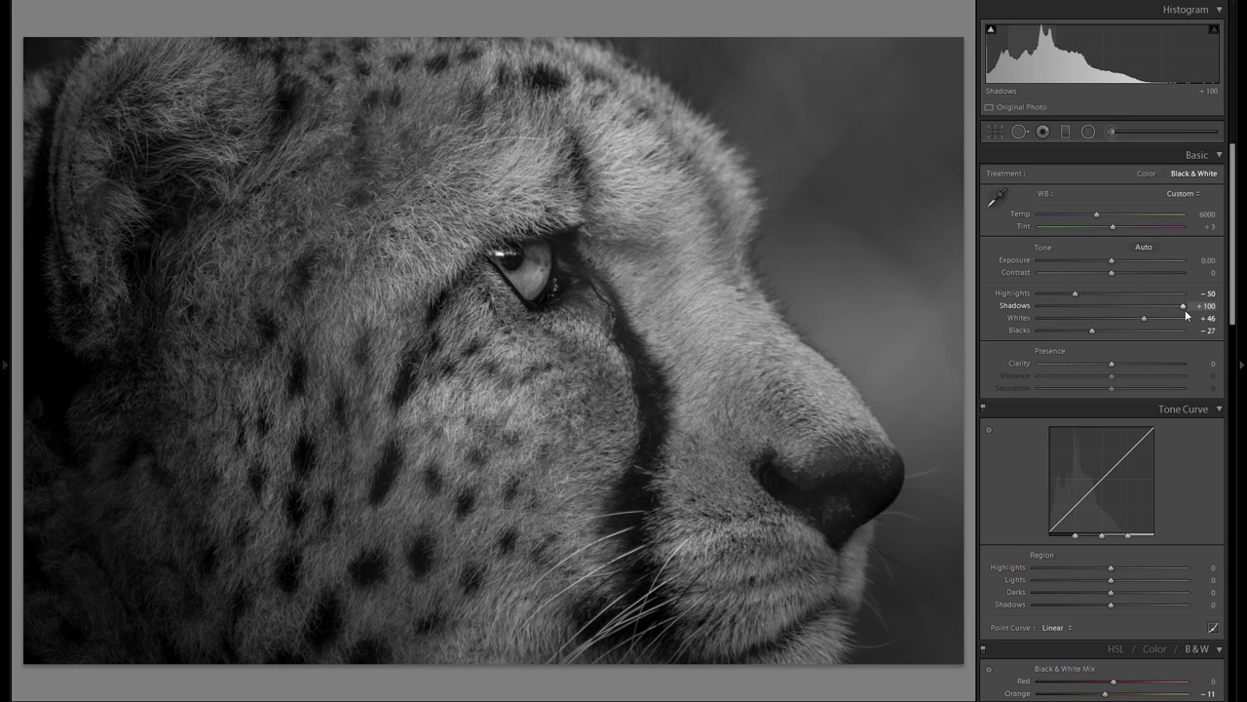
drag(1093, 330, 1083, 329)
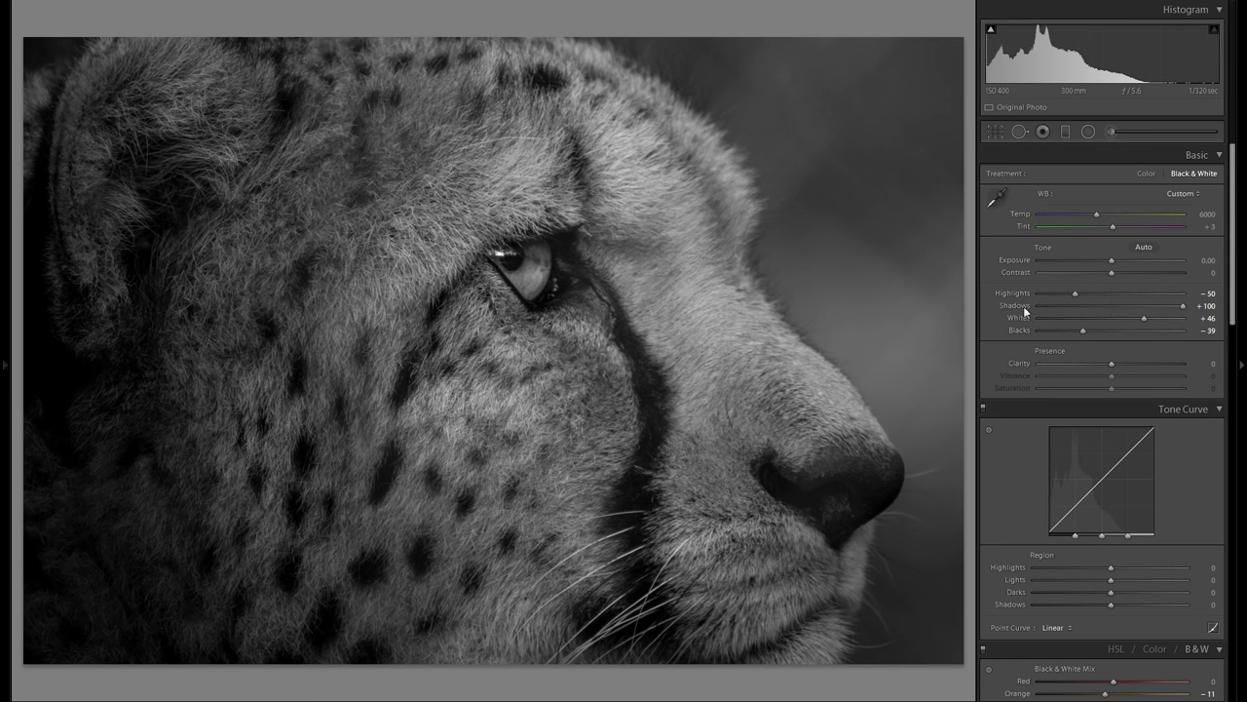
double_click(1023, 307)
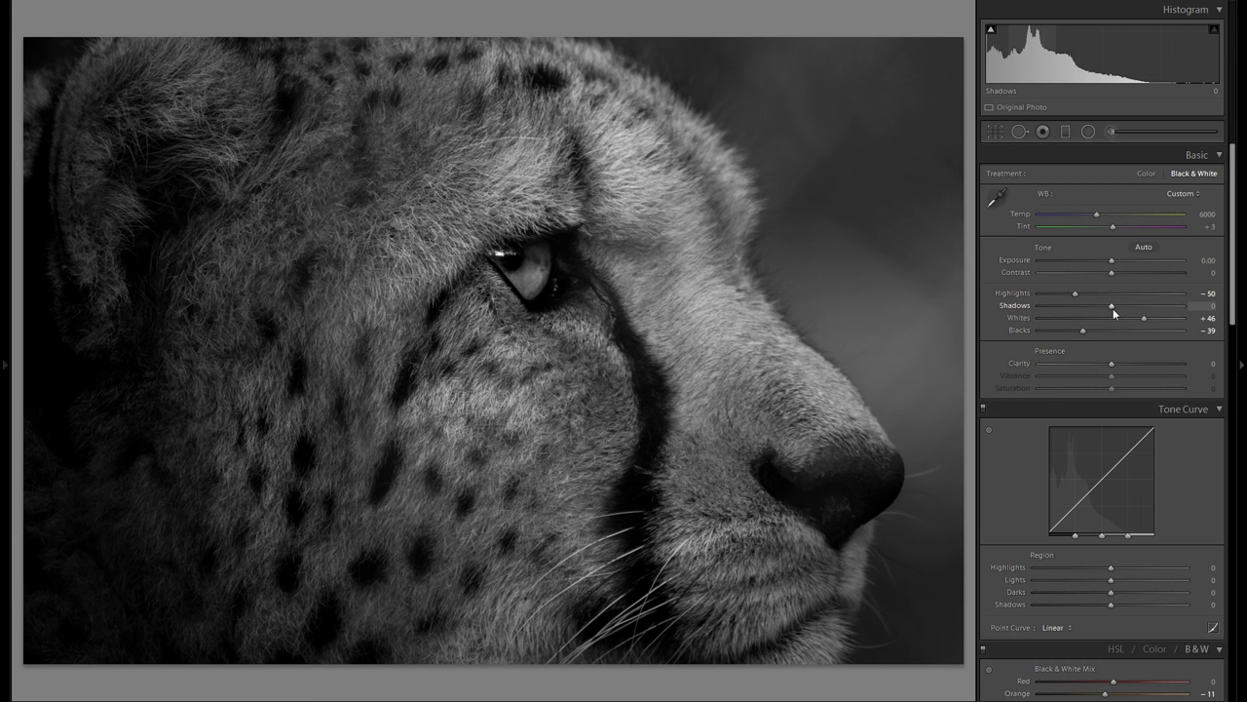
drag(1112, 310, 1205, 307)
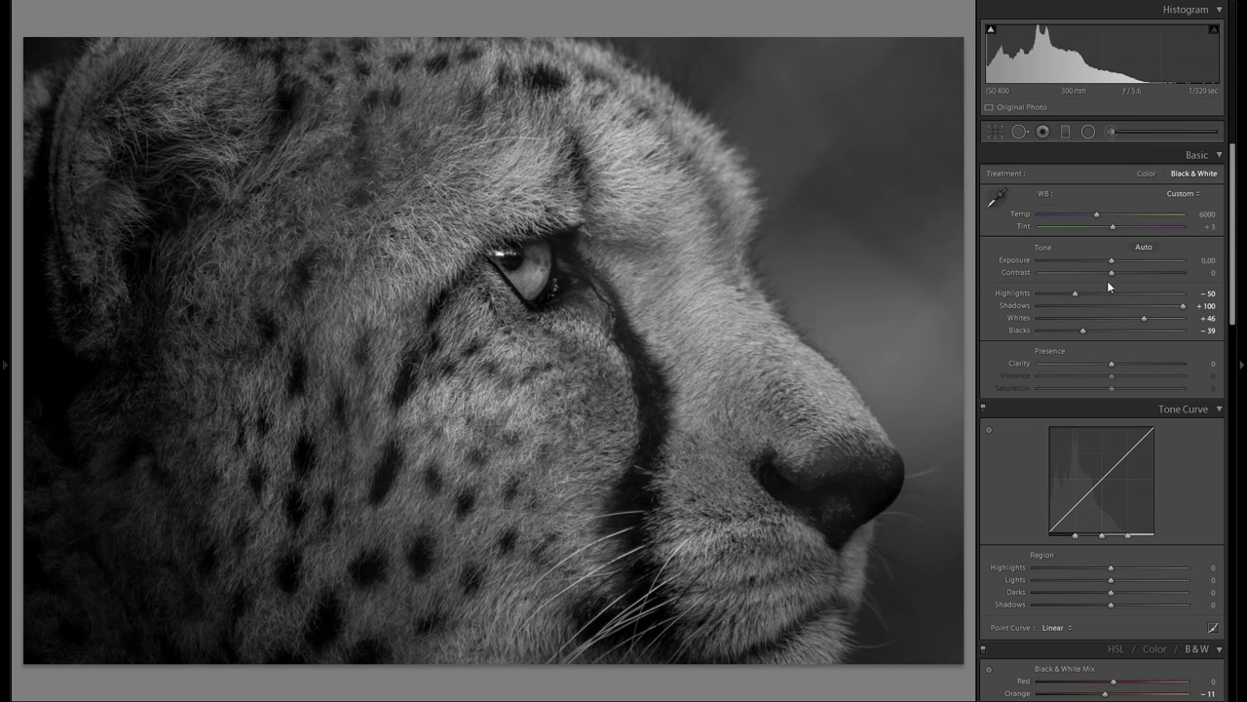
Step: Set the photo's Contrast to +20 and Clarity to +28
mouse_move(1112, 273)
mouse_down()
mouse_move(1127, 272)
mouse_move(1079, 274)
mouse_move(1131, 276)
mouse_move(1112, 275)
mouse_up()
drag(1113, 273, 1128, 272)
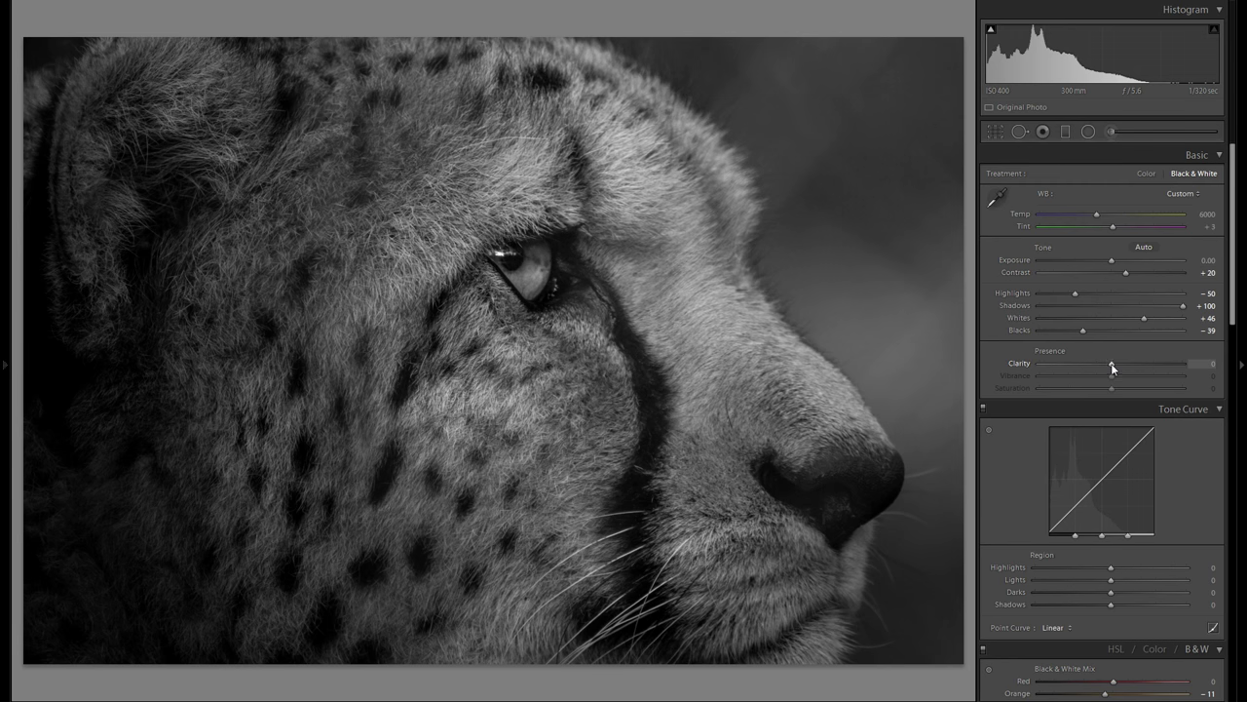
mouse_move(1110, 364)
mouse_down()
mouse_move(1082, 364)
mouse_move(1121, 363)
mouse_up()
mouse_move(1108, 365)
mouse_down()
mouse_move(1080, 360)
mouse_move(1131, 362)
mouse_up()
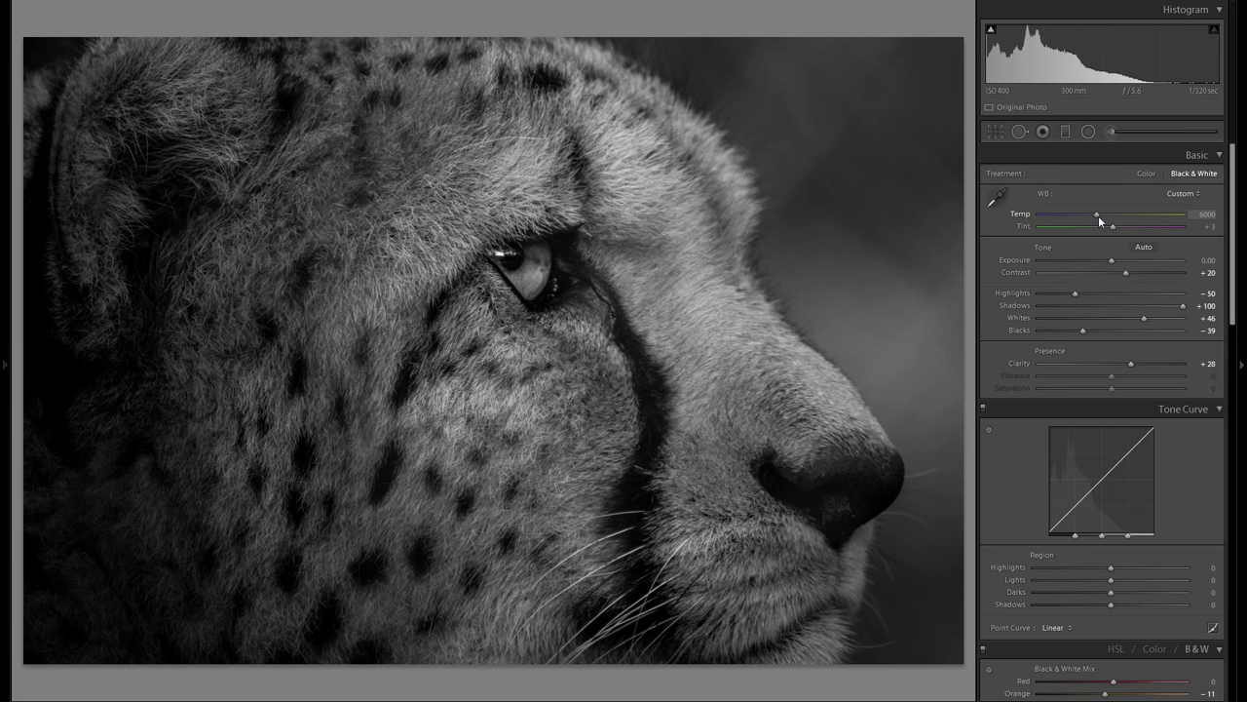
Step: Try the Tone Curve Highlights at +69 and reset them to 0
scroll(1107, 290, down, 3)
scroll(1107, 293, up, 3)
scroll(1126, 292, down, 3)
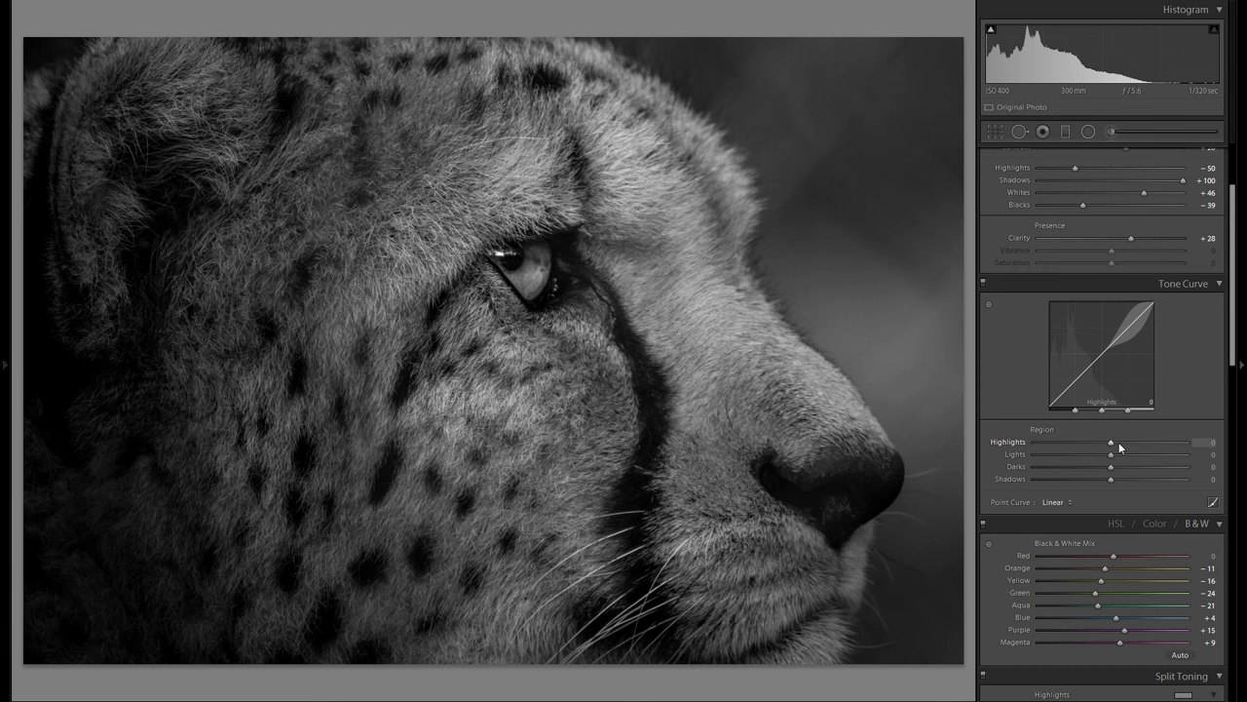
drag(1119, 441, 1160, 444)
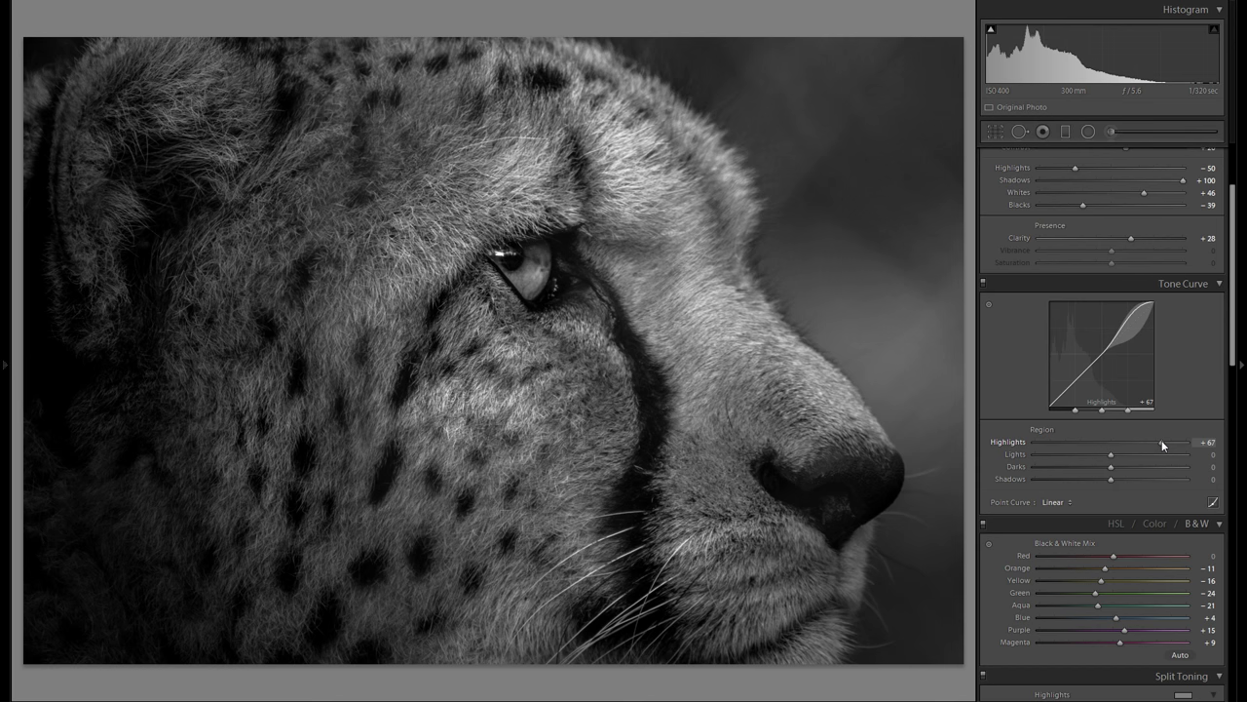
drag(1162, 440, 1163, 441)
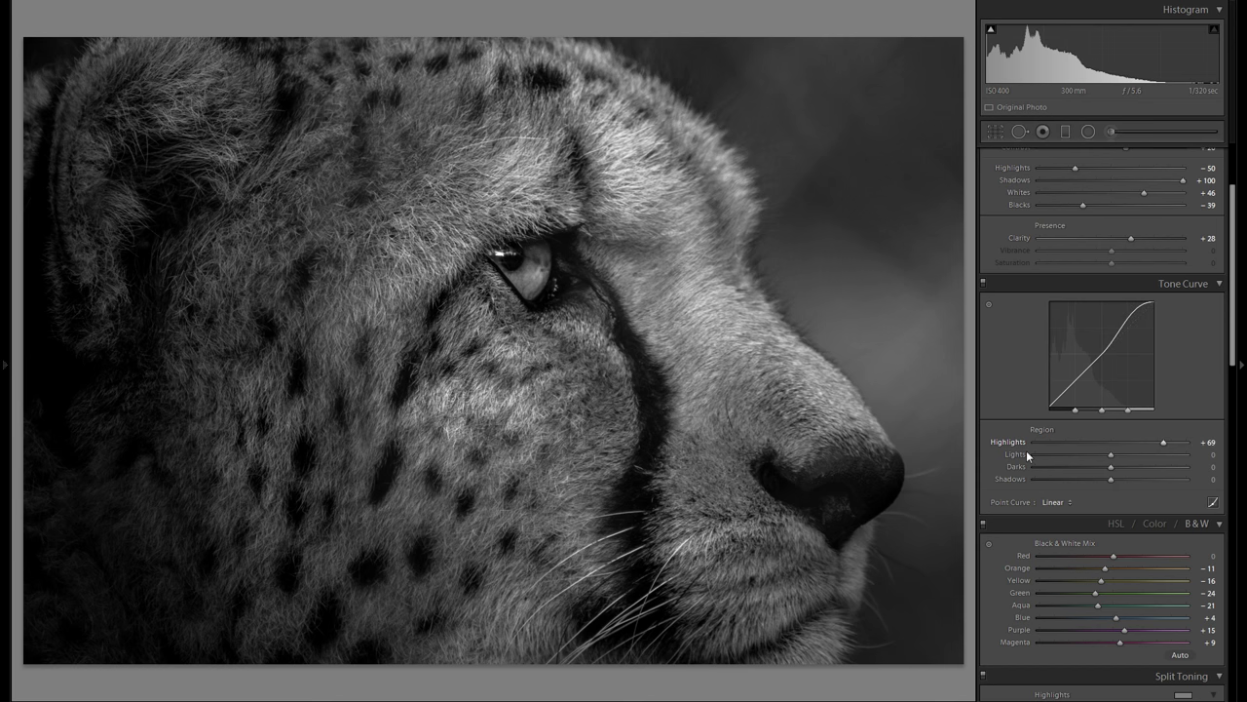
scroll(1108, 459, up, 3)
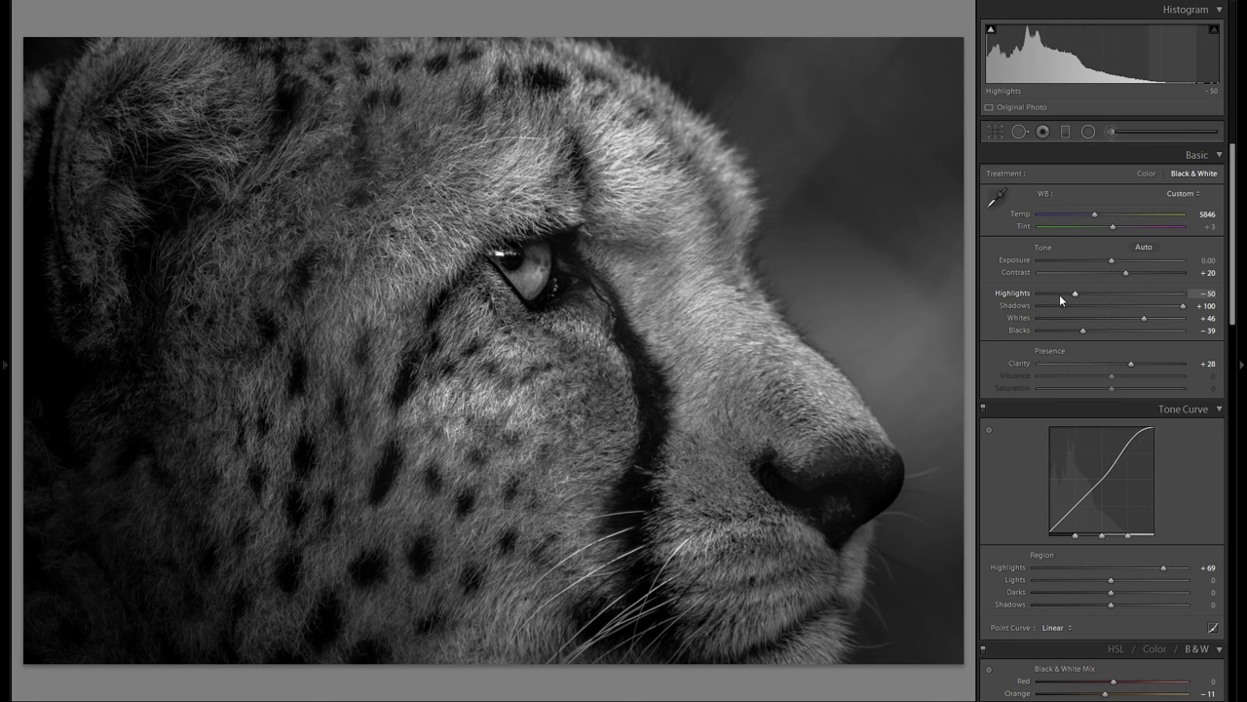
scroll(1108, 365, down, 5)
scroll(1101, 388, up, 3)
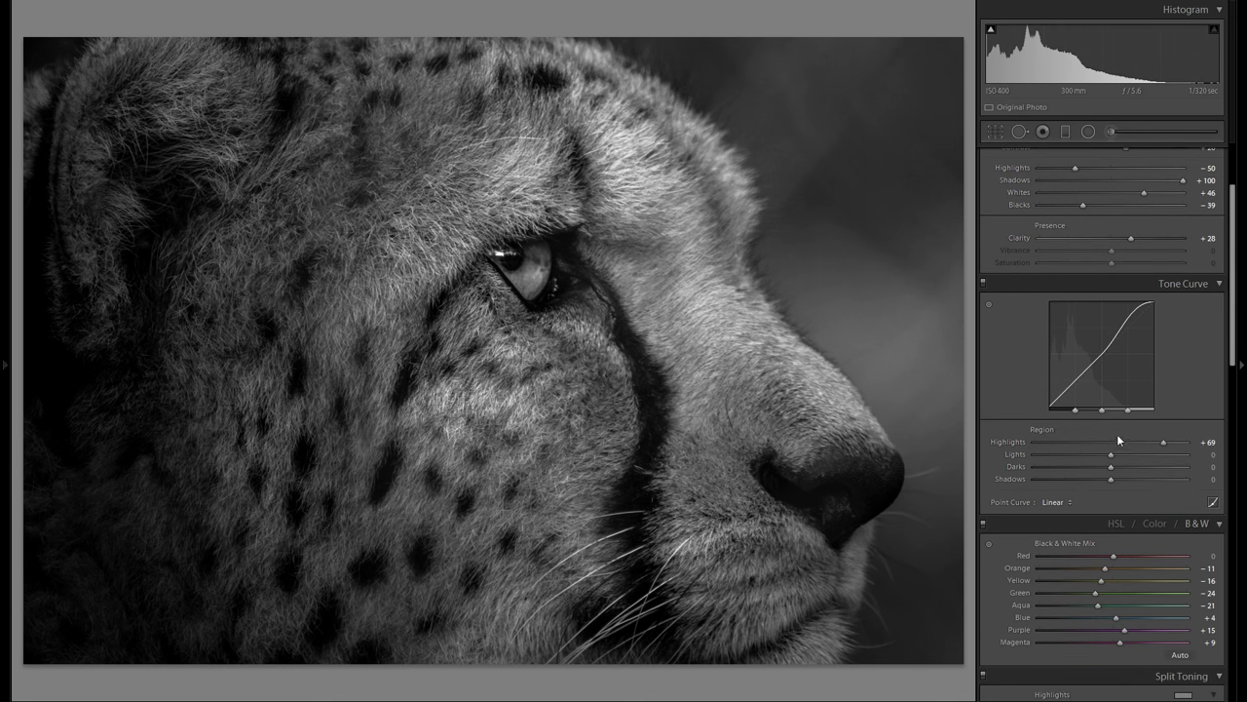
double_click(1010, 442)
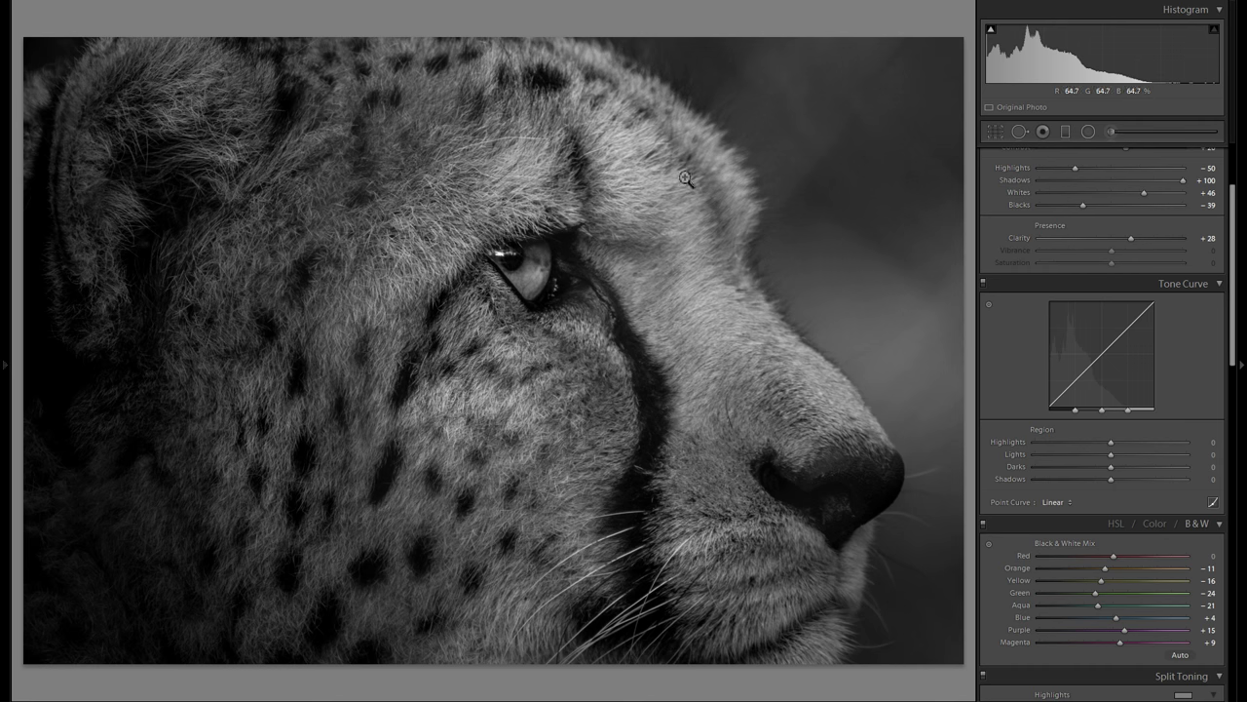
Step: Set the Tone Curve regions to Highlights +73, Lights +15, Darks −10 and Shadows +26
drag(1111, 442, 1167, 444)
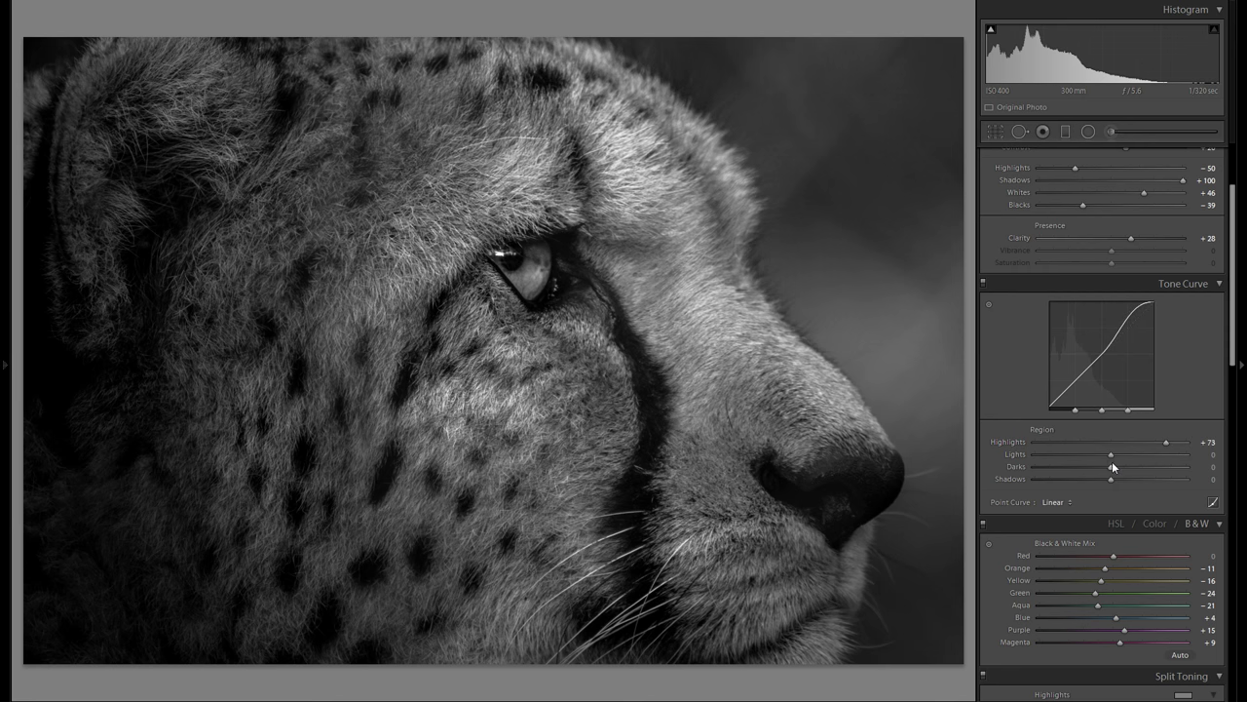
mouse_move(1109, 455)
mouse_down()
mouse_move(1096, 455)
mouse_move(1136, 455)
mouse_move(1108, 457)
mouse_move(1119, 457)
mouse_up()
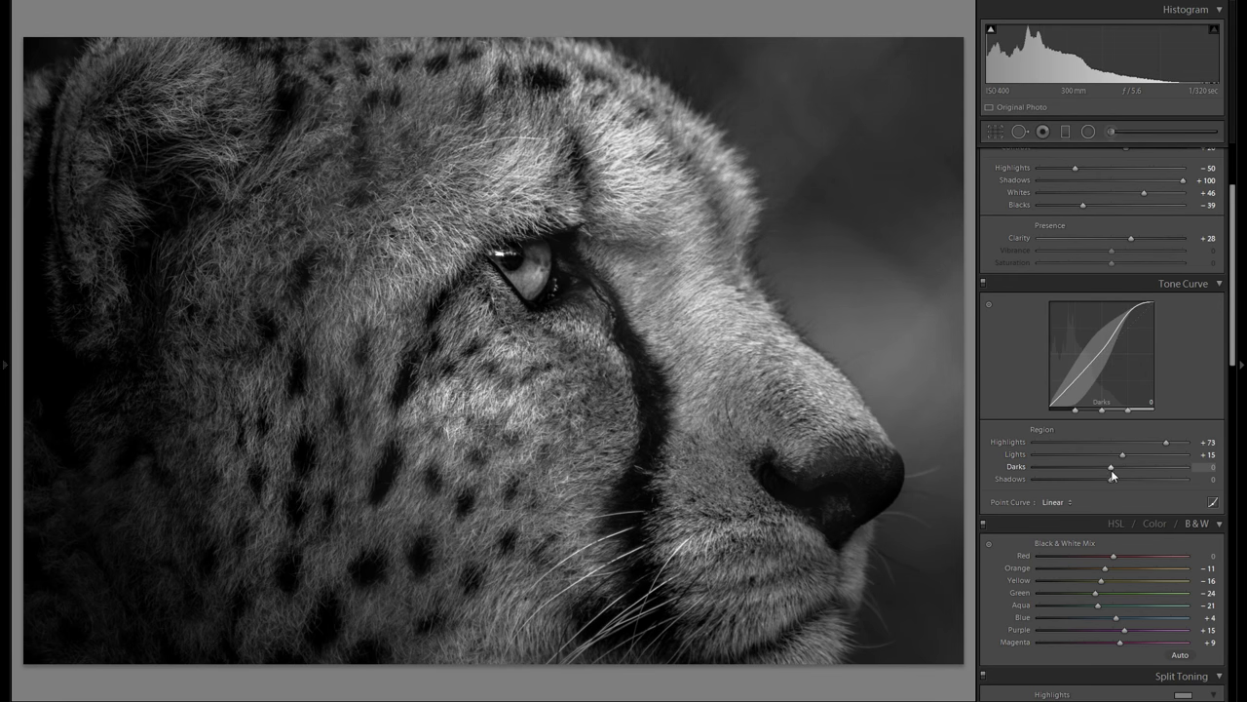
drag(1110, 469, 1106, 473)
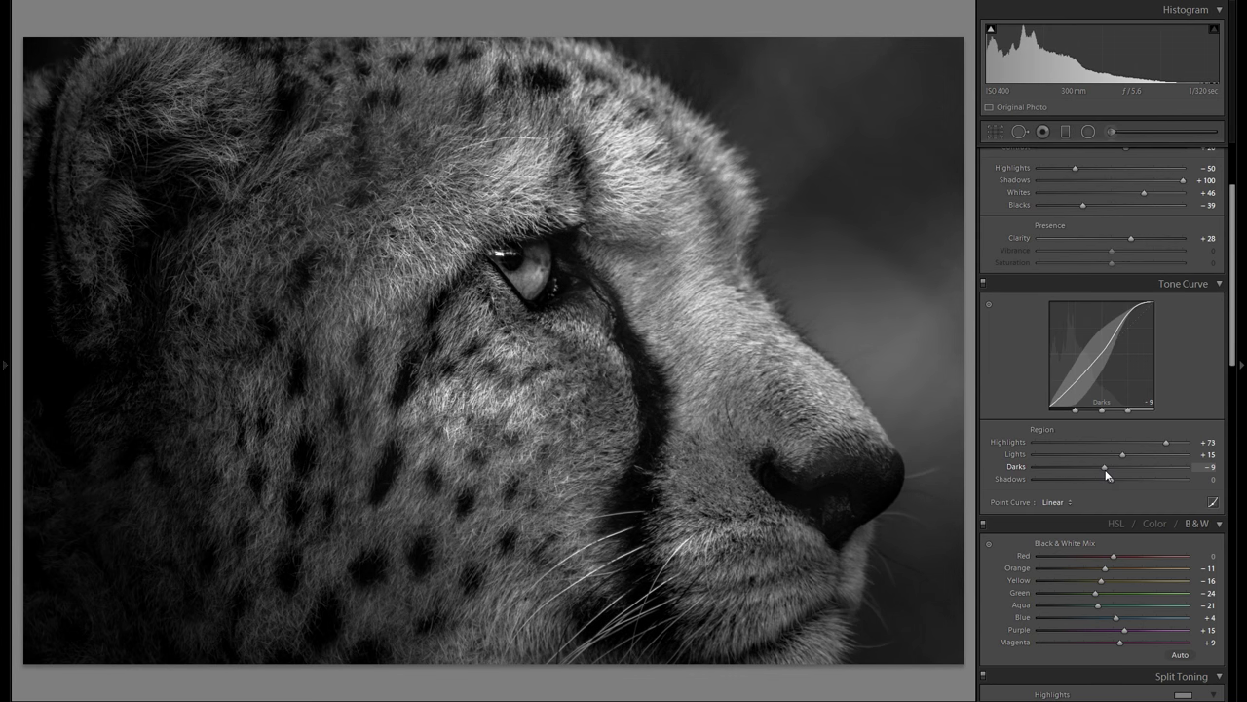
mouse_move(1107, 477)
mouse_down()
mouse_move(1095, 478)
mouse_move(1138, 478)
mouse_move(1102, 480)
mouse_up()
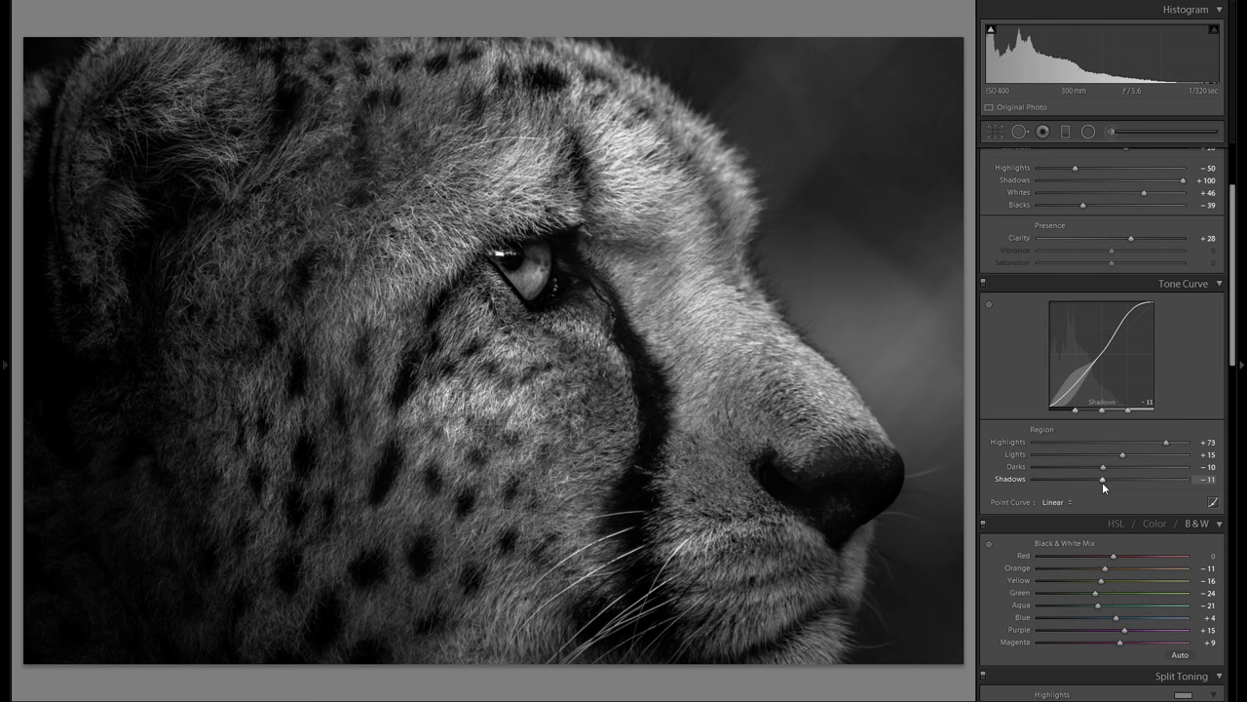
drag(1102, 481, 1131, 479)
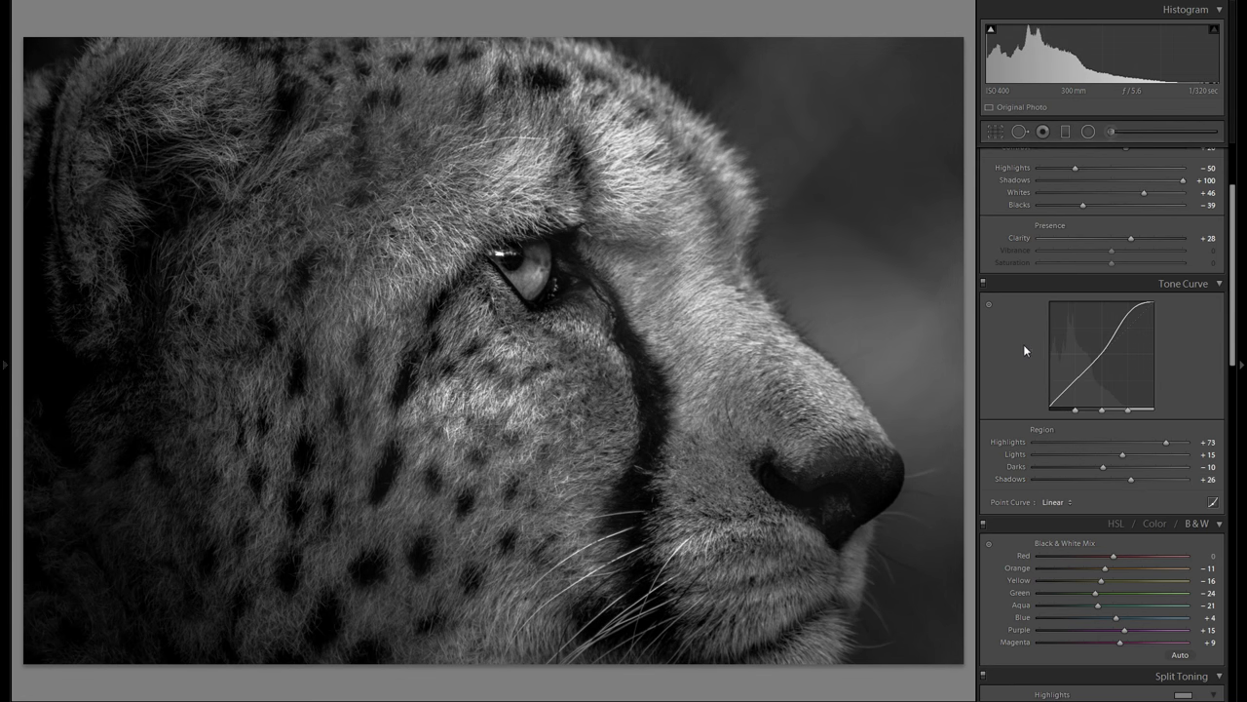
Step: Try the Medium Contrast and Strong Contrast point curves against Linear, and return the point curve to Linear
click(1061, 504)
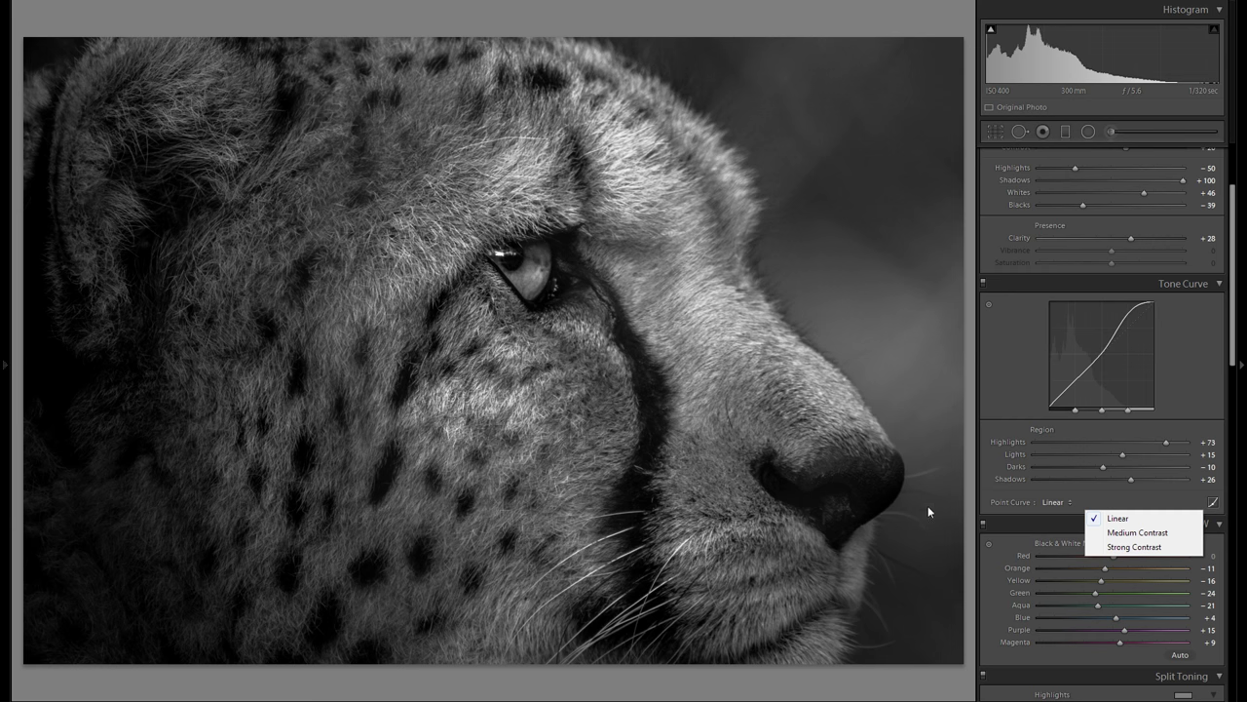
click(1120, 532)
click(1072, 503)
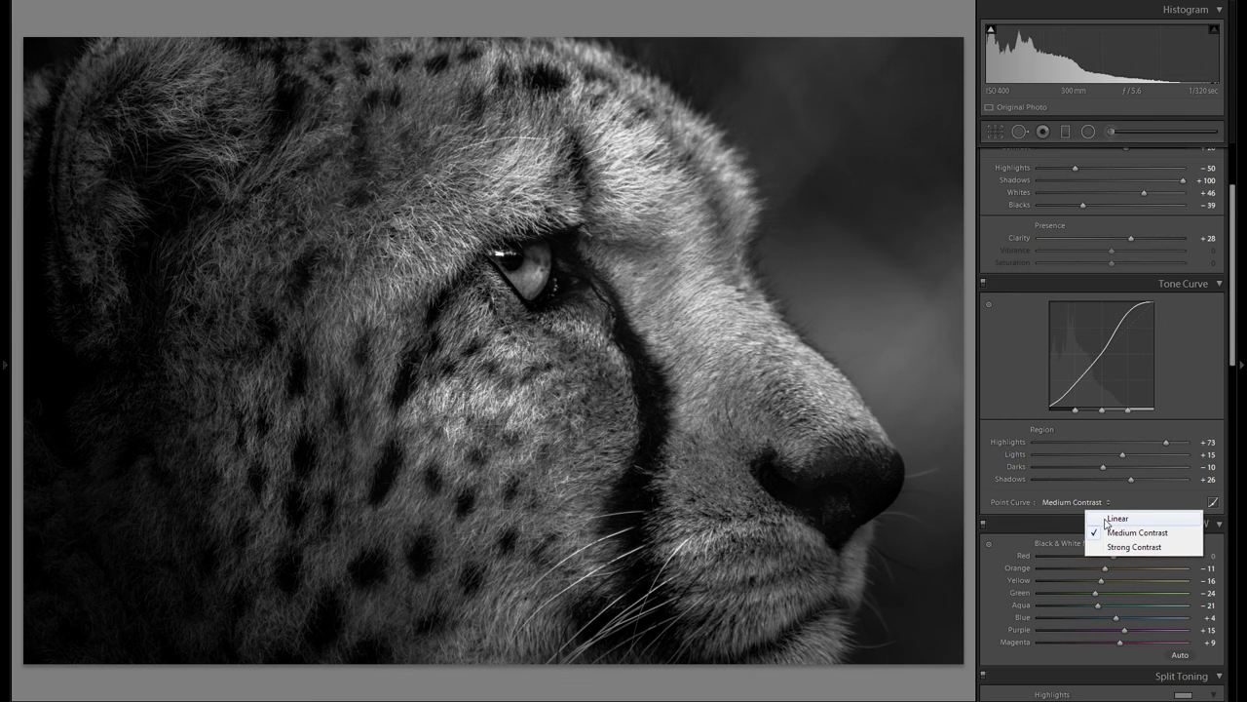
click(1111, 519)
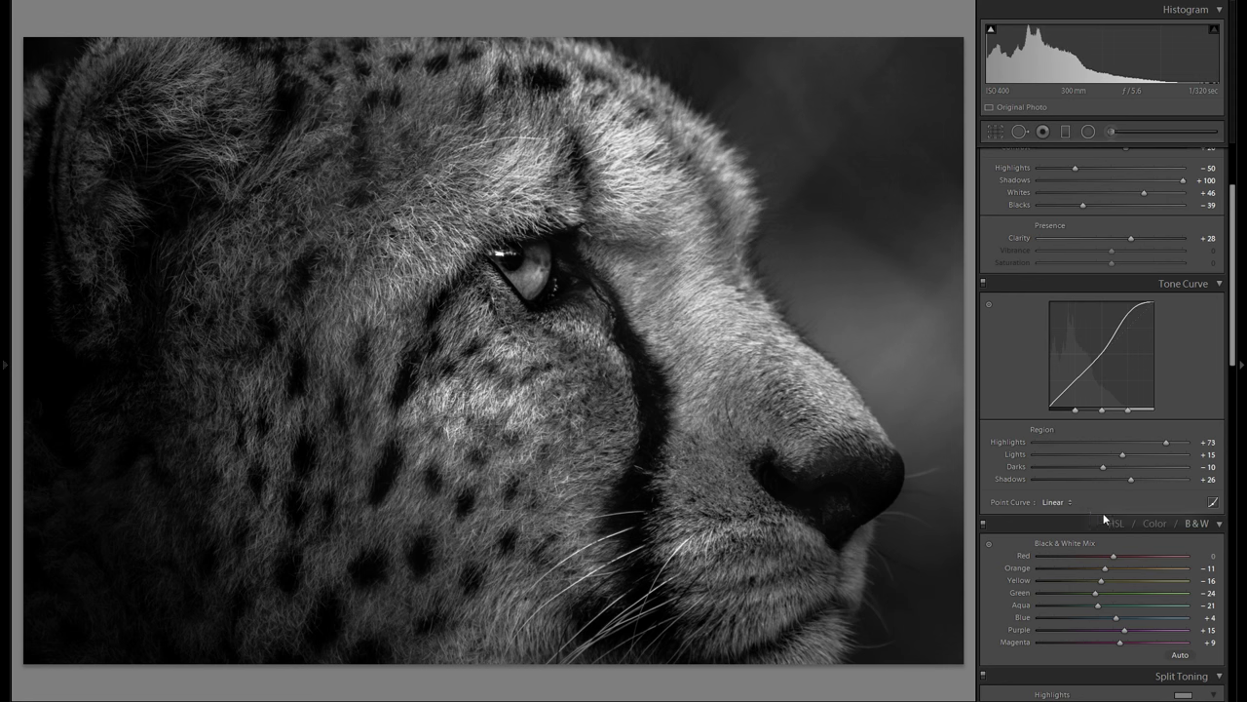
click(1068, 500)
click(1111, 548)
click(1068, 501)
click(1110, 533)
click(1075, 506)
click(1113, 520)
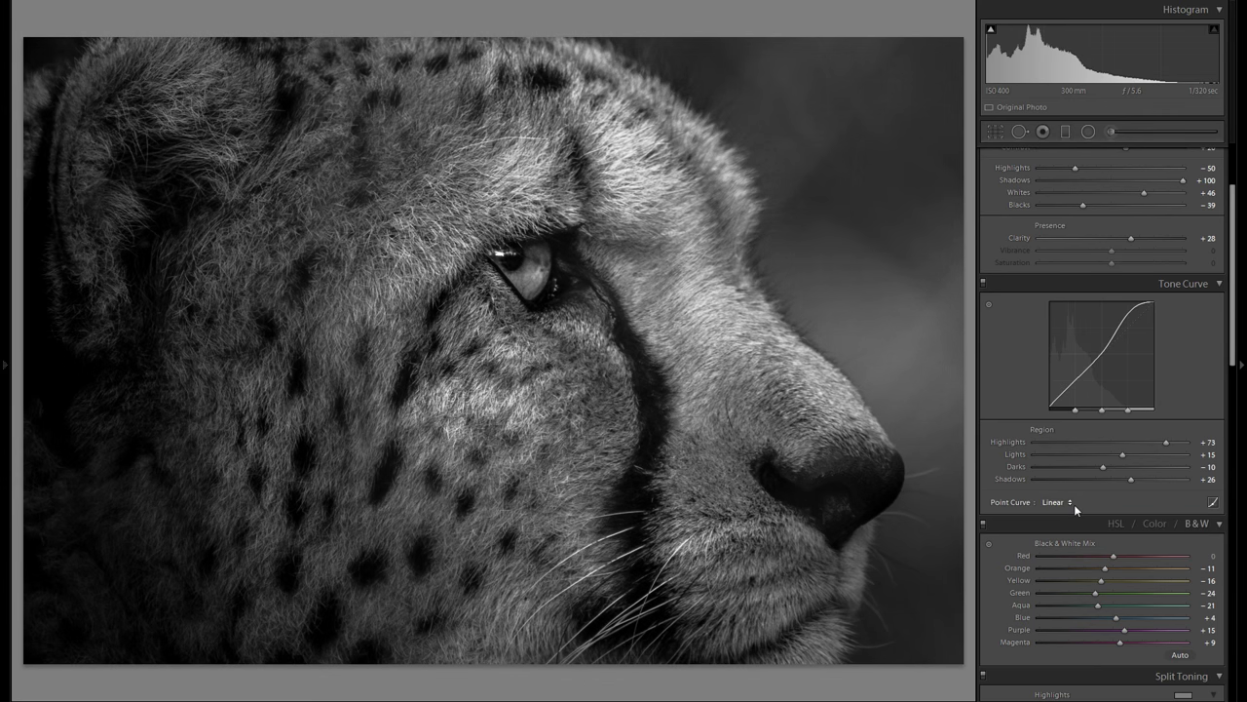
click(1074, 504)
click(1117, 531)
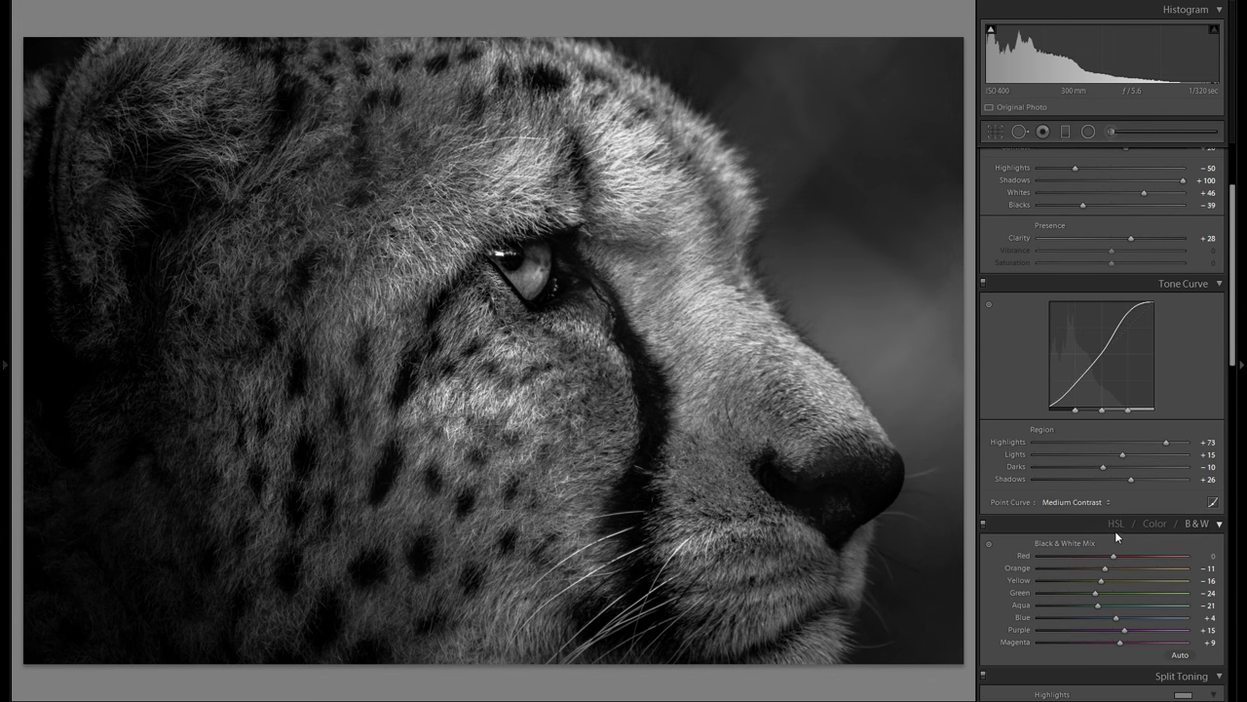
click(1068, 501)
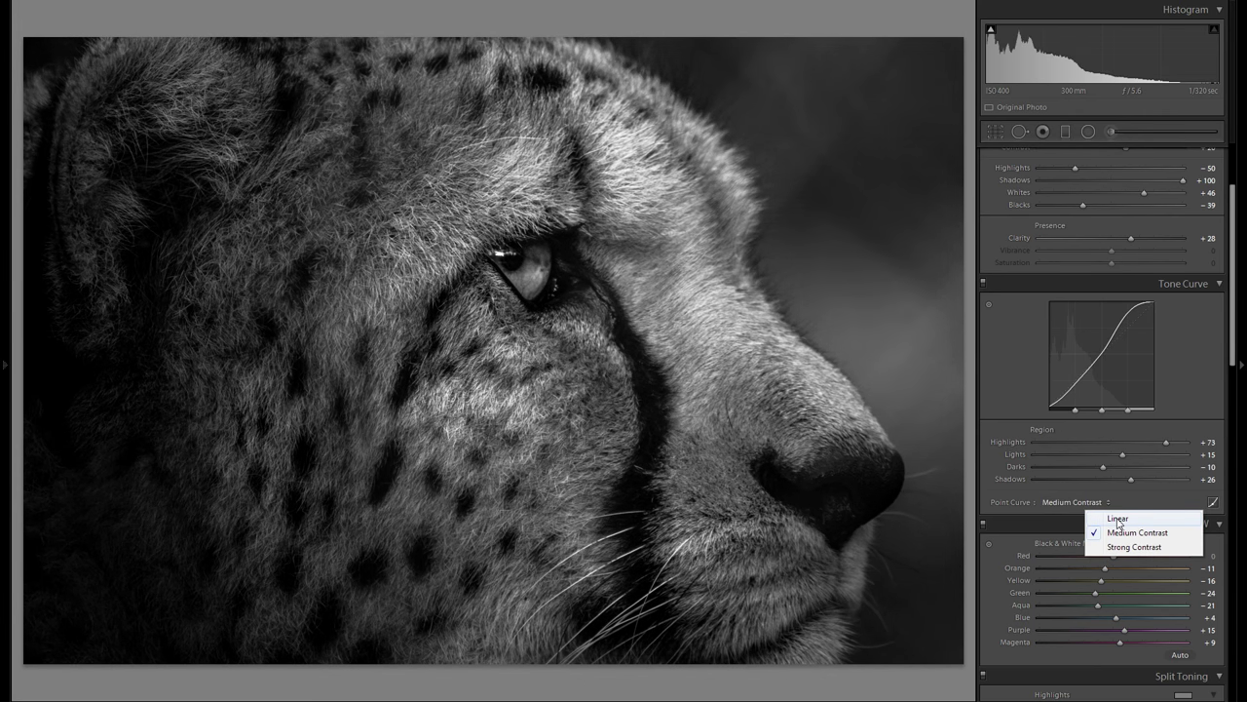
click(1118, 520)
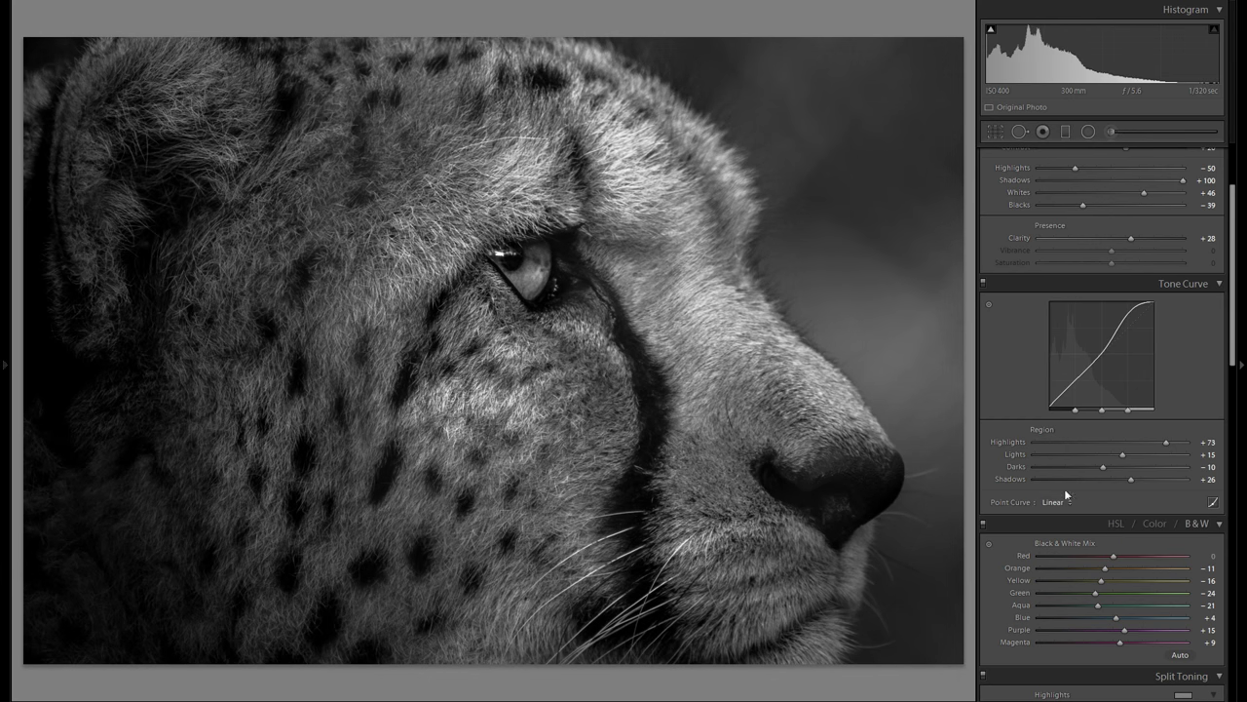
Step: Compare the photo with the Tone Curve adjustments switched off and on, leaving them enabled
click(984, 282)
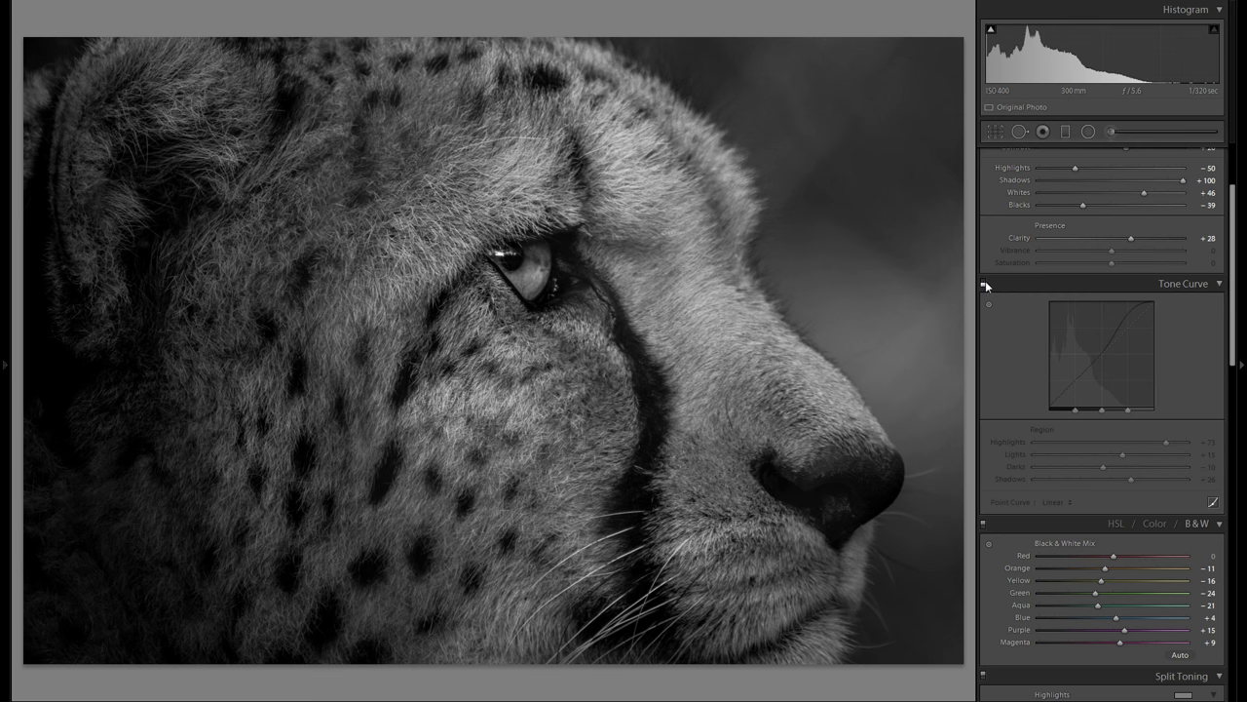
click(985, 283)
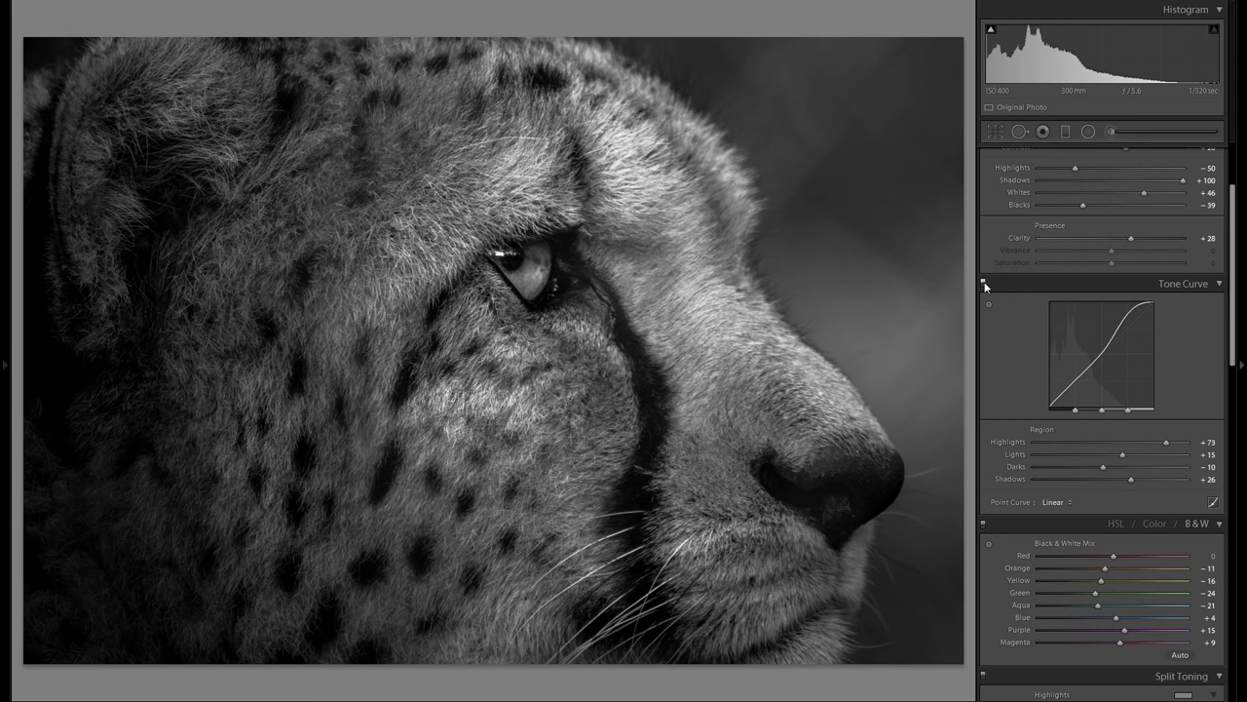
click(984, 283)
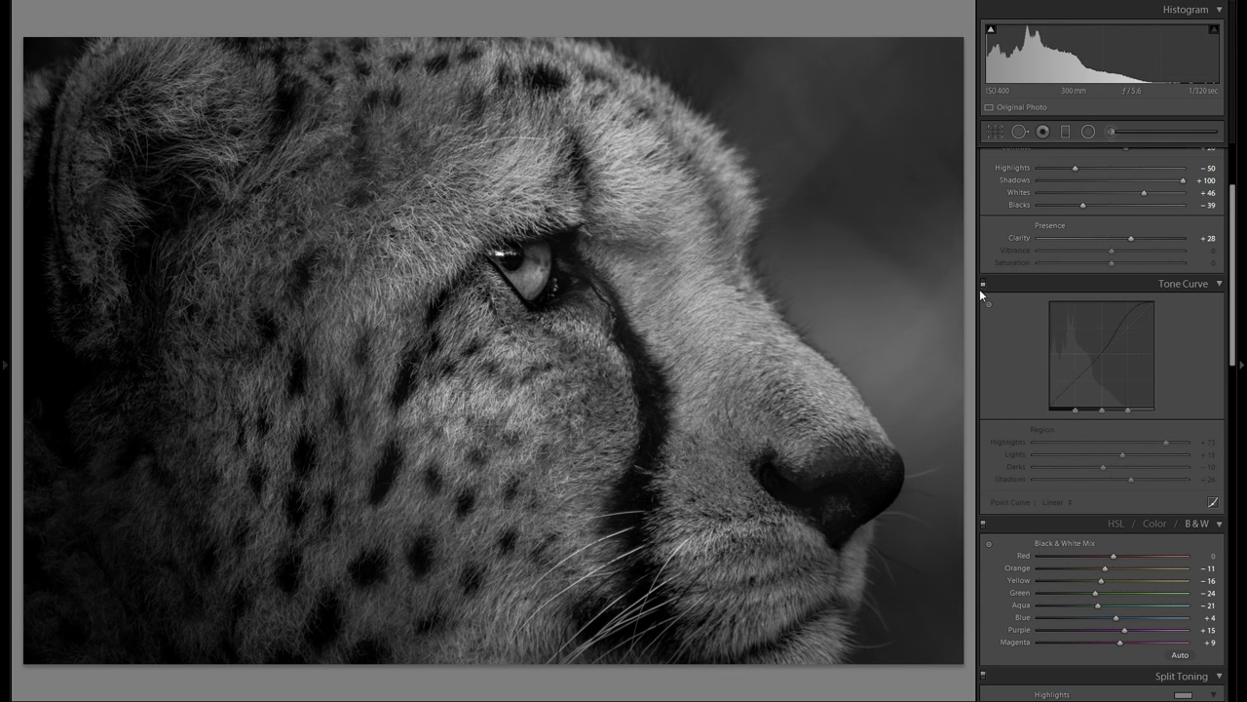
click(984, 284)
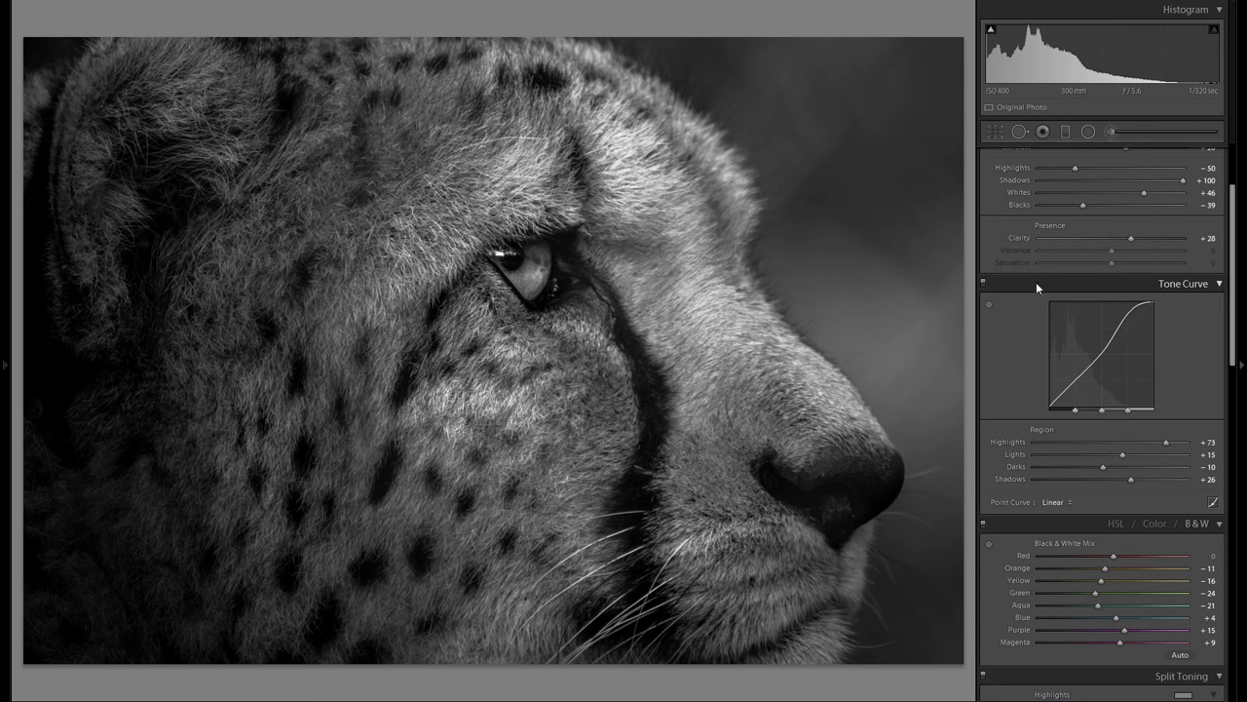
scroll(1029, 314, down, 3)
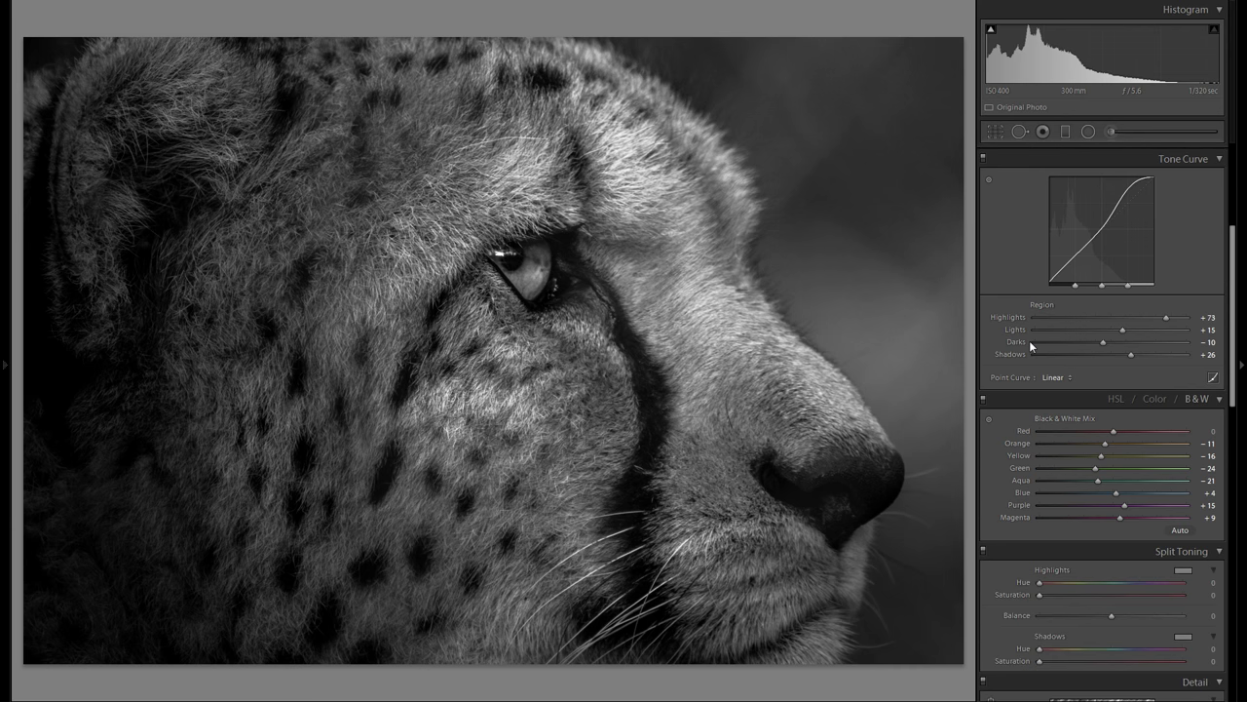
Step: Try tinting the Split Toning highlights yellow with hue 50 and saturation 65
scroll(1027, 343, down, 3)
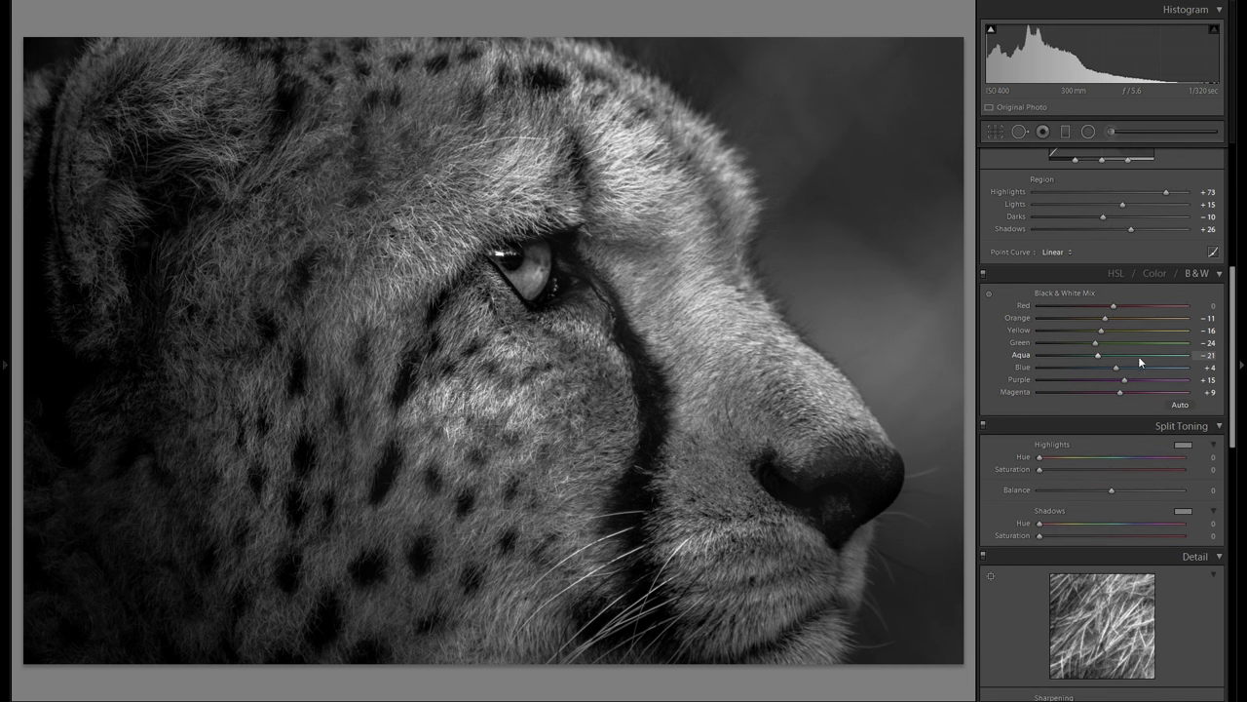
scroll(1106, 390, down, 3)
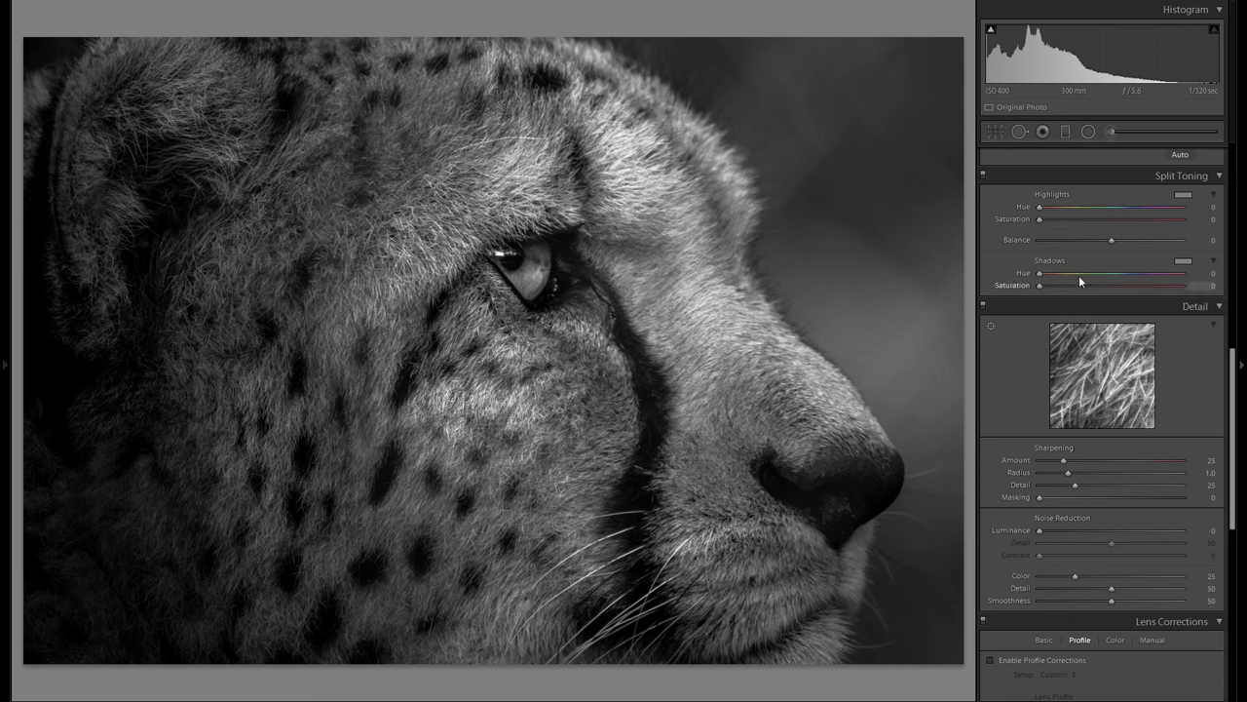
scroll(1174, 283, down, 3)
click(1184, 196)
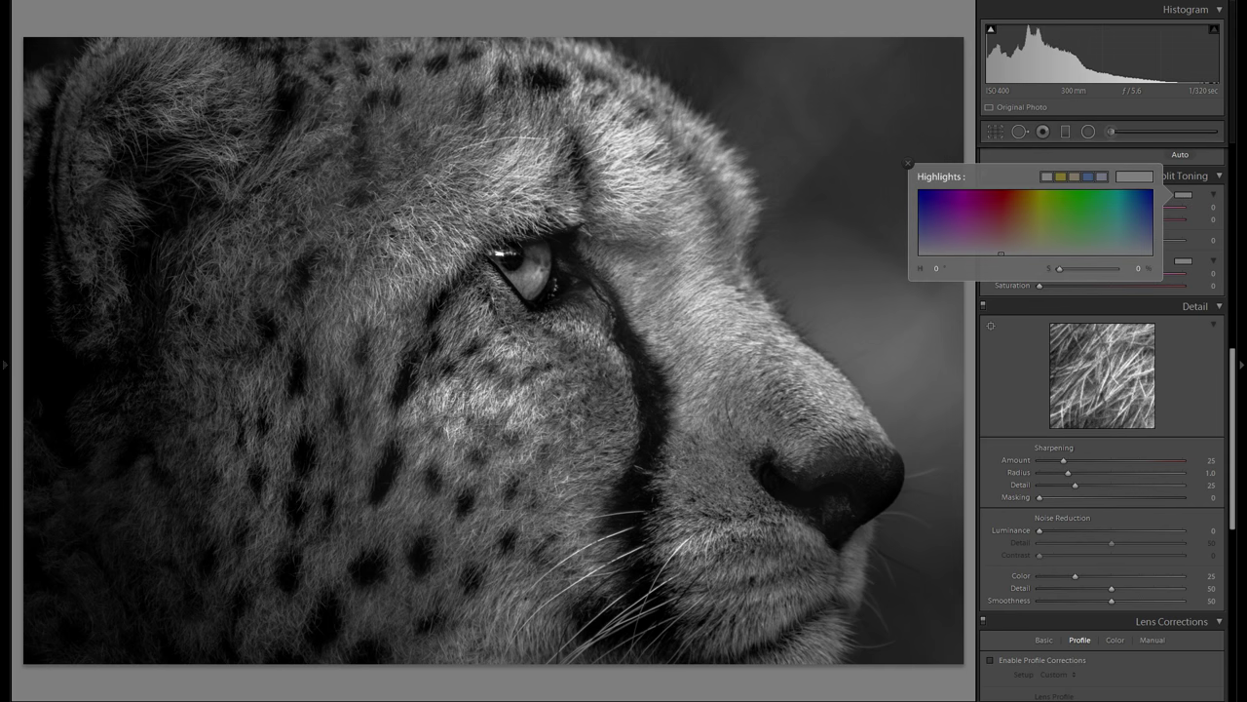
click(1033, 218)
click(970, 212)
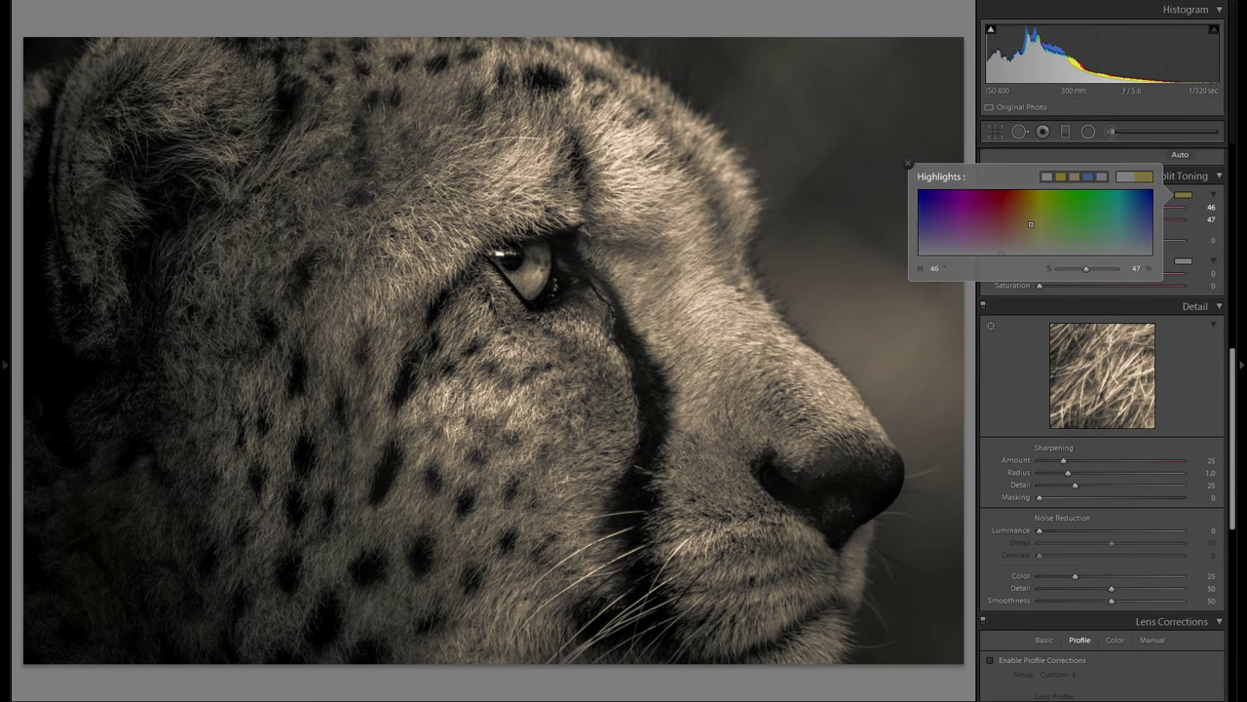
click(950, 214)
click(1050, 214)
click(1032, 213)
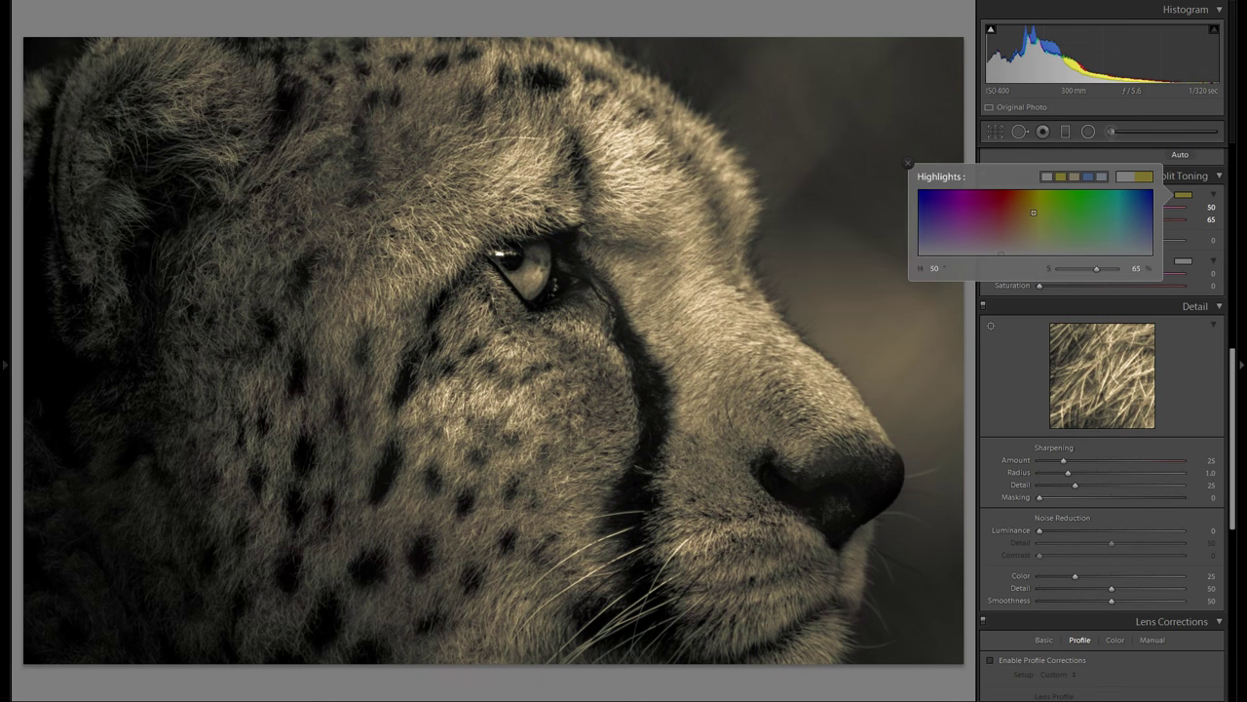
Step: Set the Split Toning highlights to hue 45 and saturation 0, and close the color picker
click(1030, 212)
drag(1030, 212, 1030, 252)
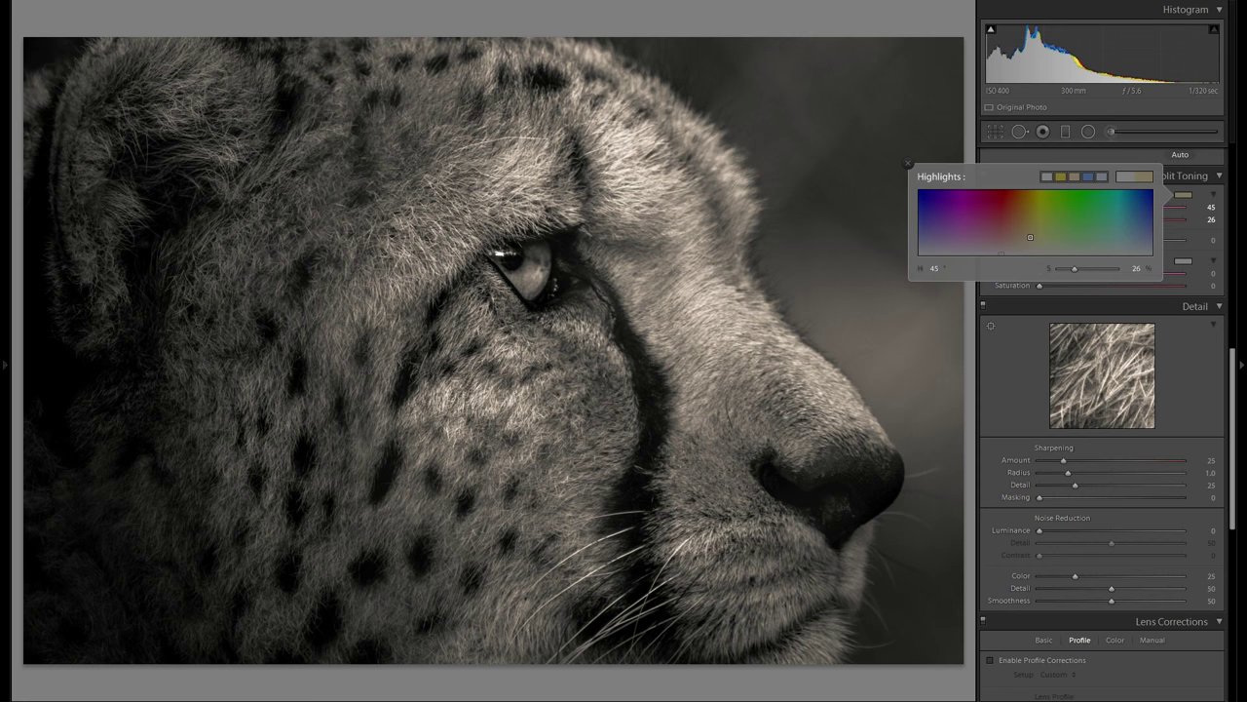
drag(1030, 236, 1030, 253)
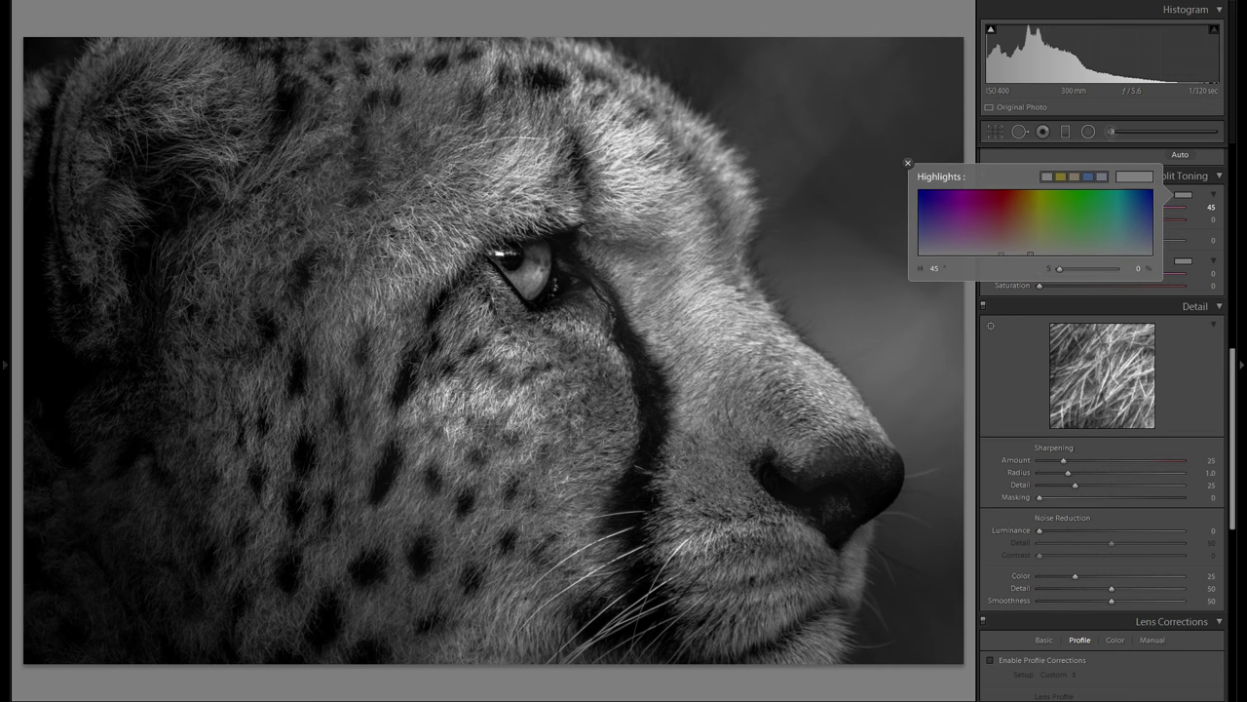
click(908, 163)
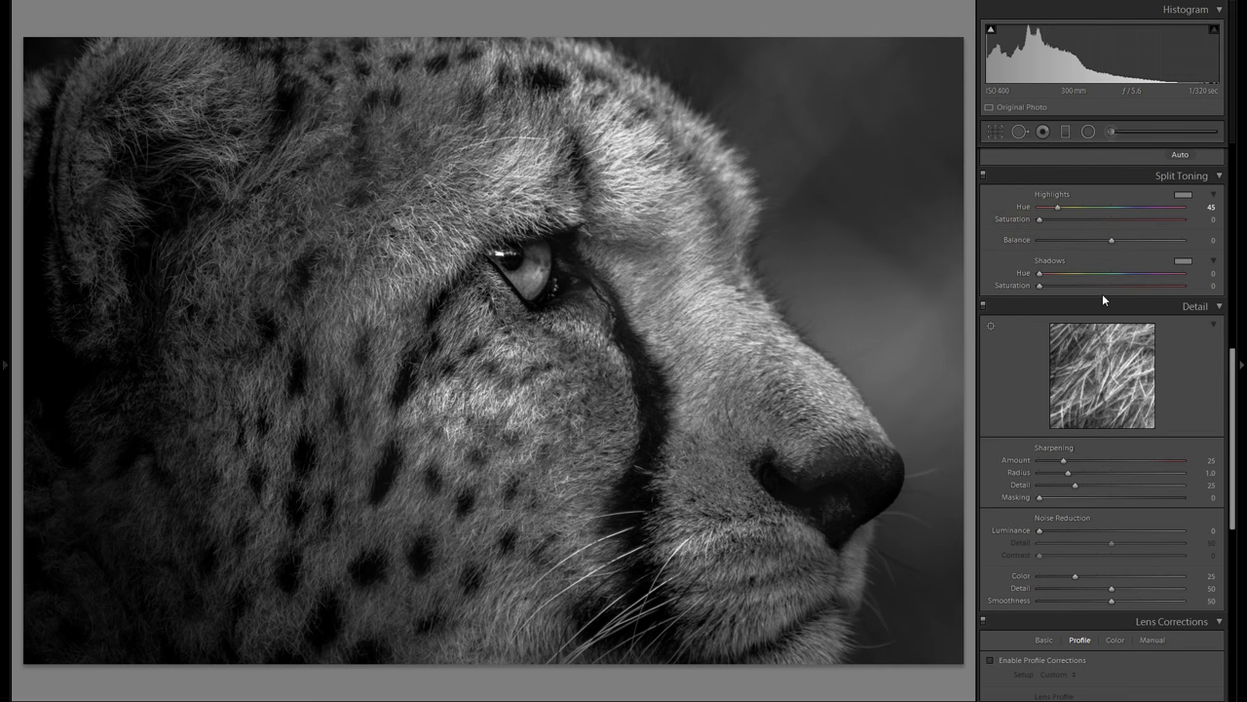
Step: Examine the fur and the eye up close to judge sharpness and noise
scroll(1102, 295, down, 3)
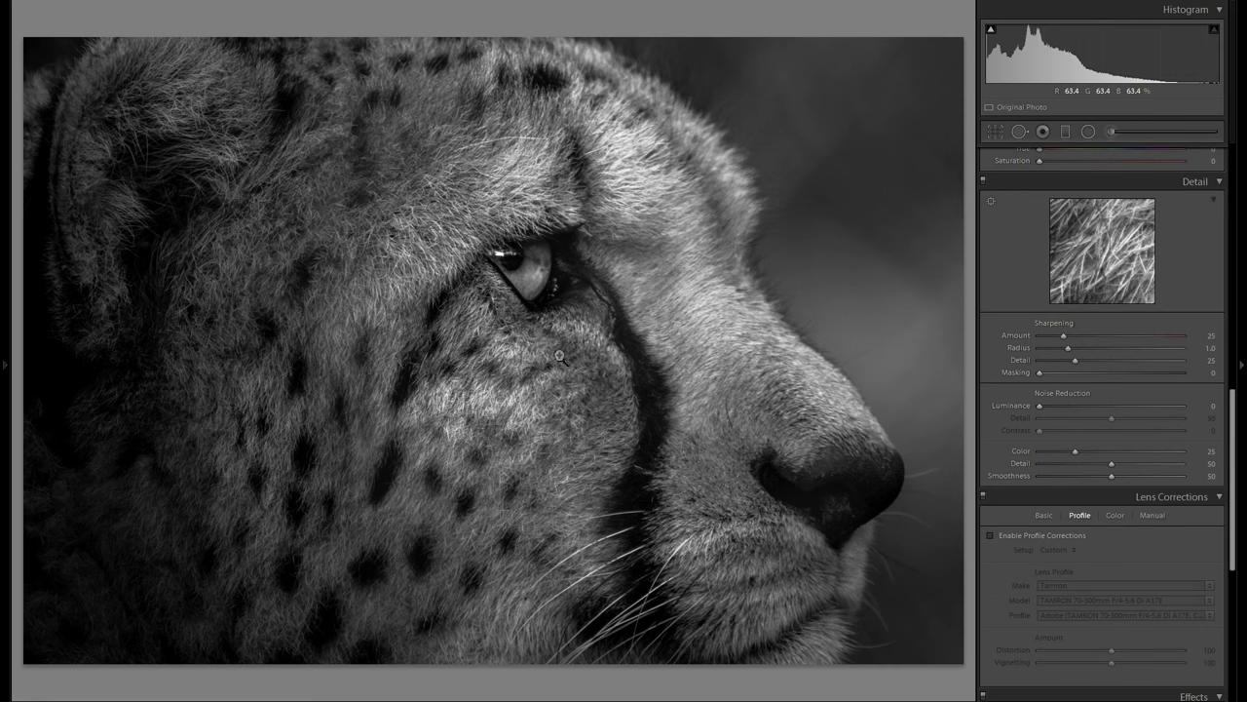
click(492, 366)
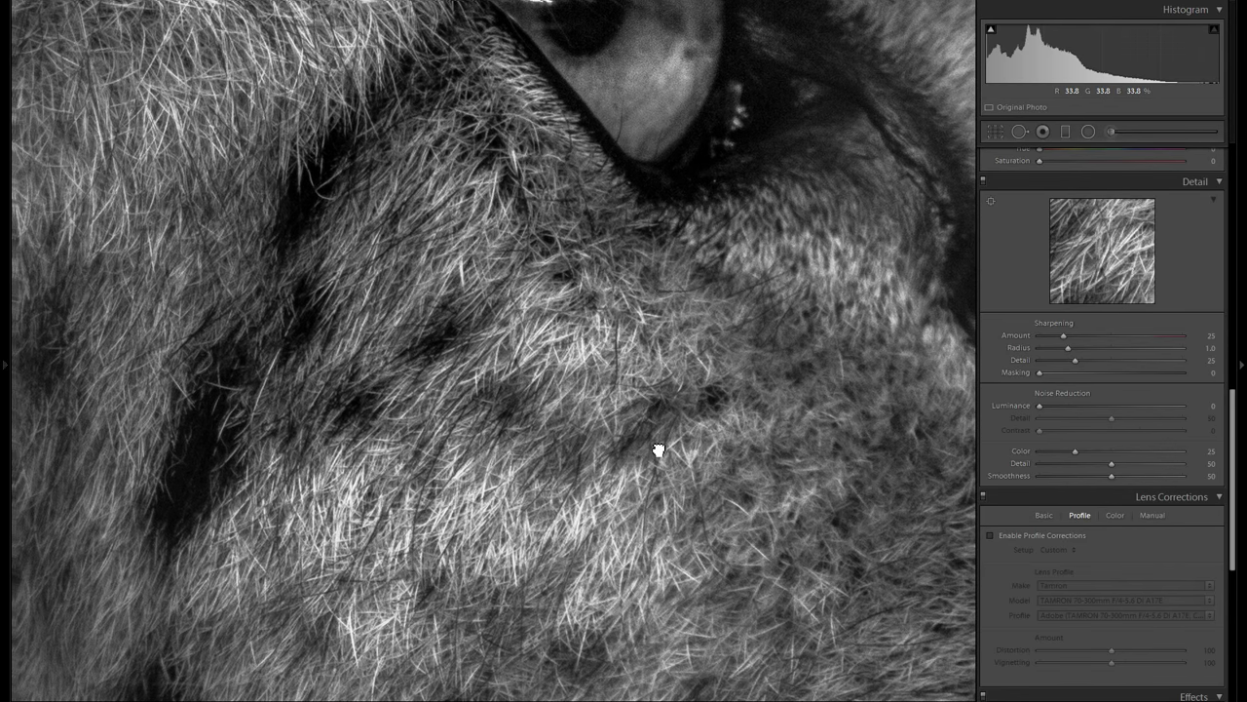
drag(659, 450, 570, 417)
click(633, 427)
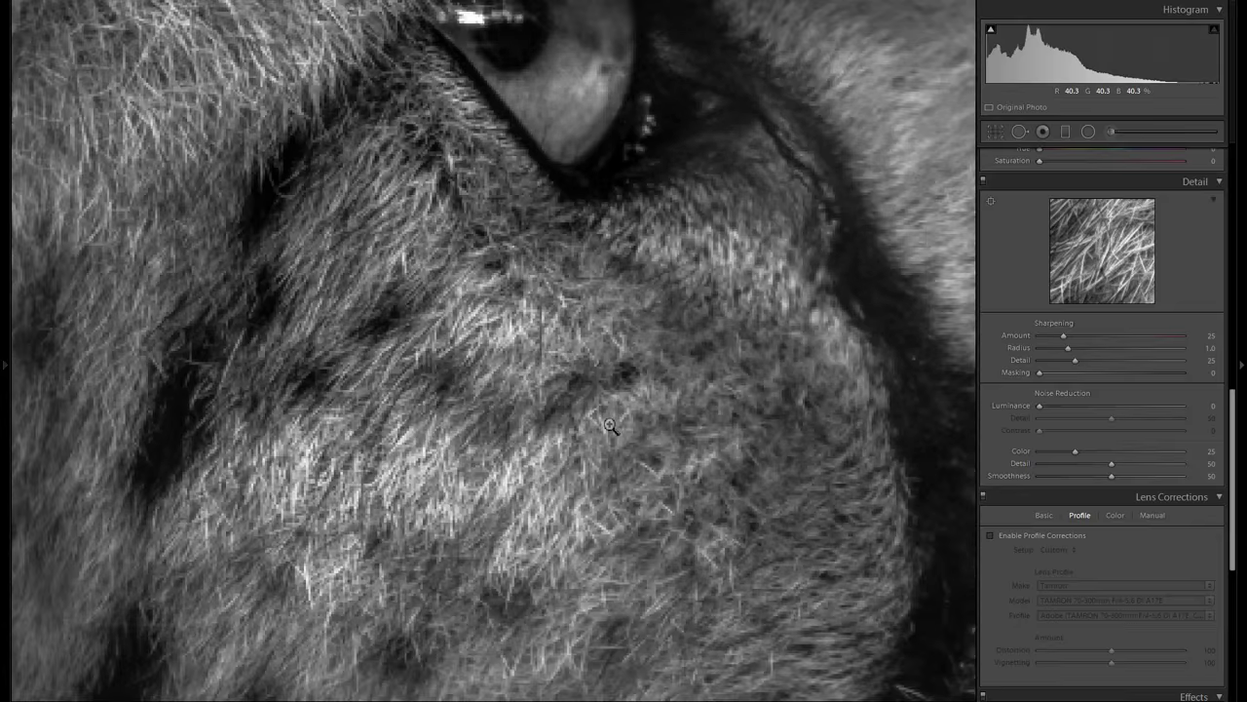
click(497, 364)
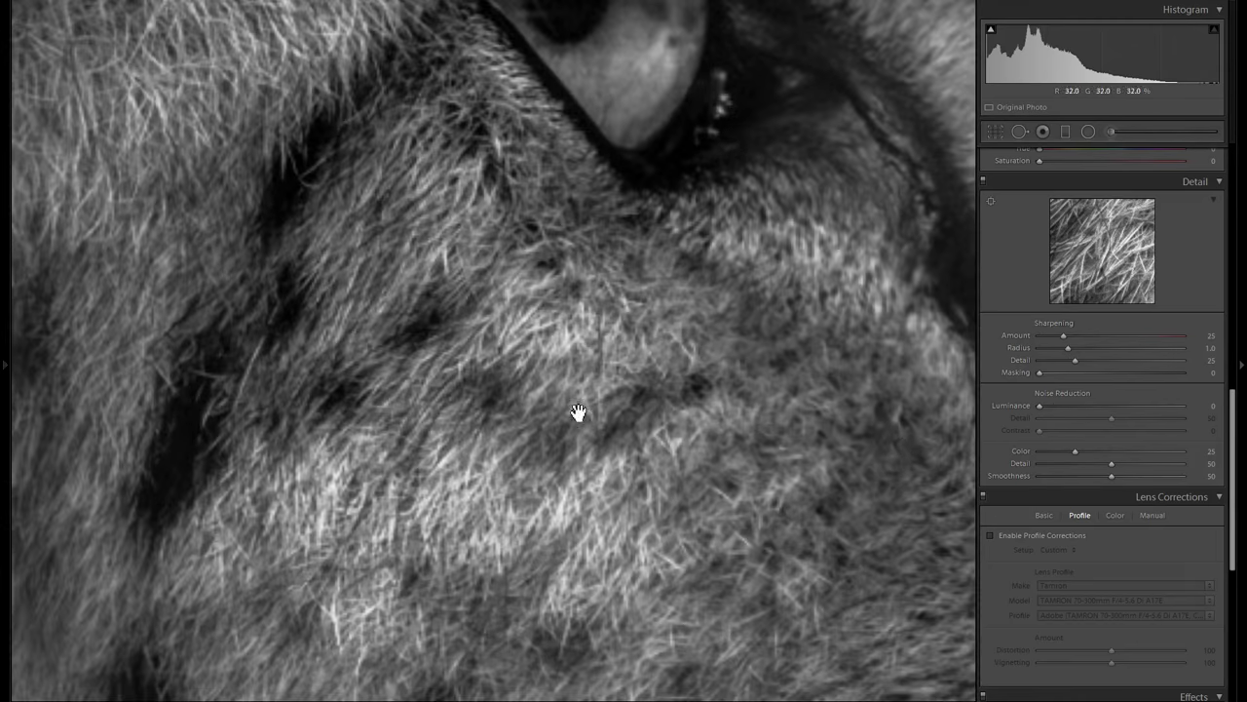
mouse_move(1072, 454)
mouse_down()
mouse_move(1113, 449)
mouse_move(1070, 452)
mouse_up()
drag(732, 364, 721, 543)
drag(714, 460, 752, 515)
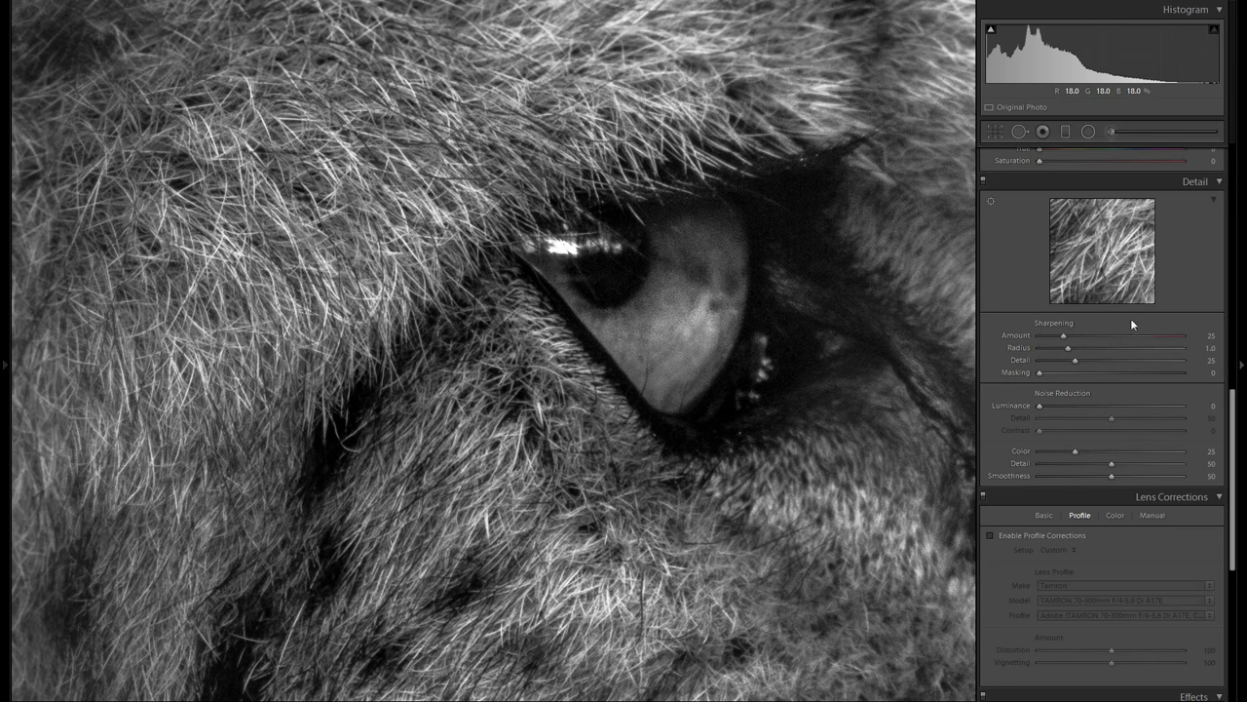
drag(565, 361, 630, 356)
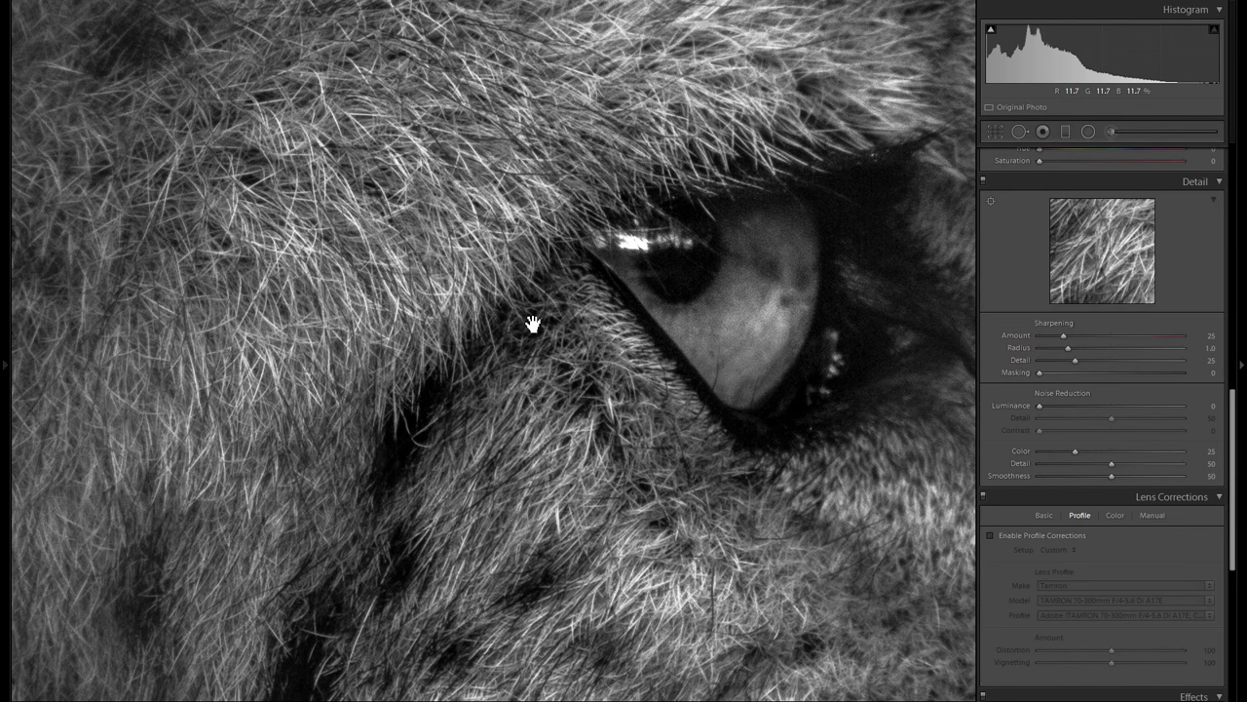
drag(771, 328, 849, 186)
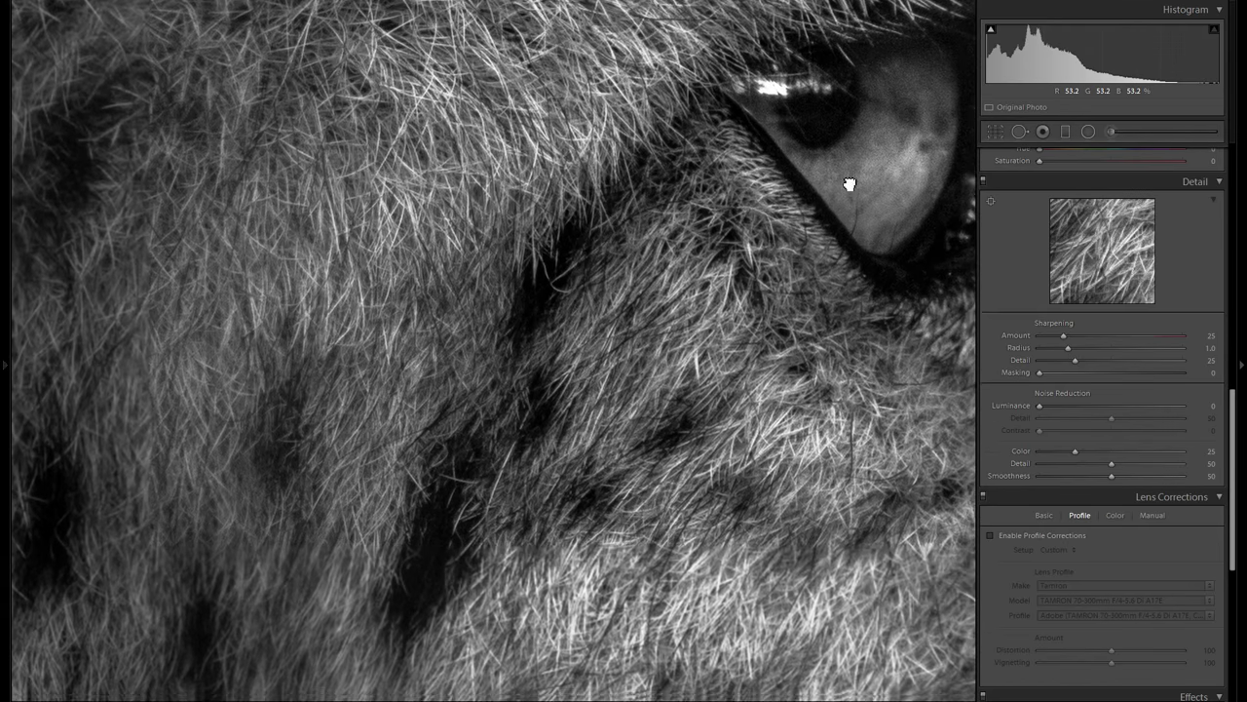
drag(815, 368, 634, 250)
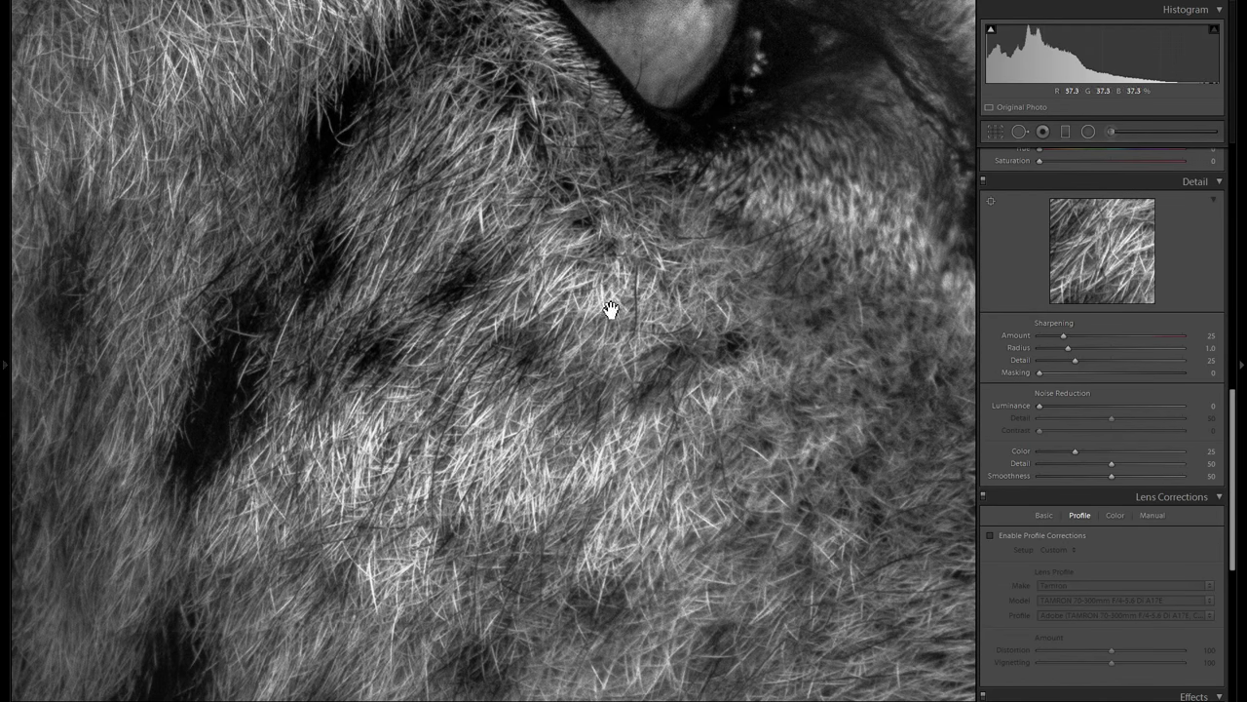
drag(634, 306, 585, 365)
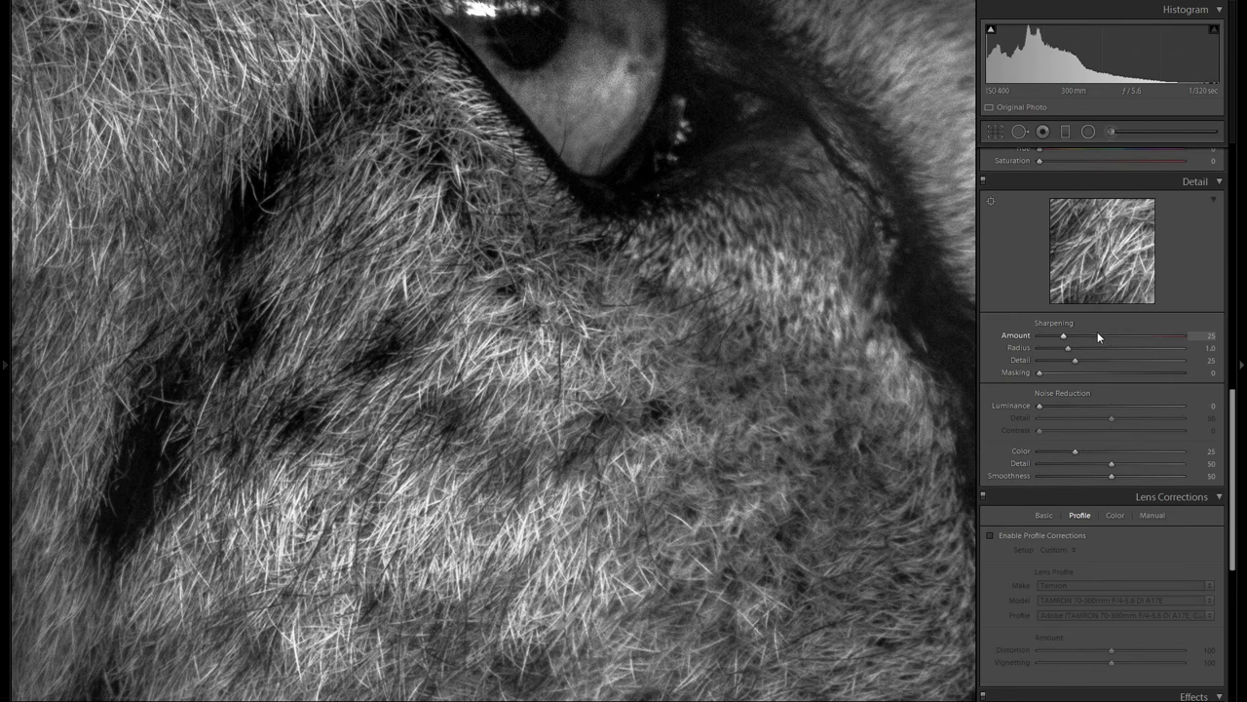
Step: Set the Sharpening Amount to 50 and its Masking to 68
click(1099, 335)
click(793, 362)
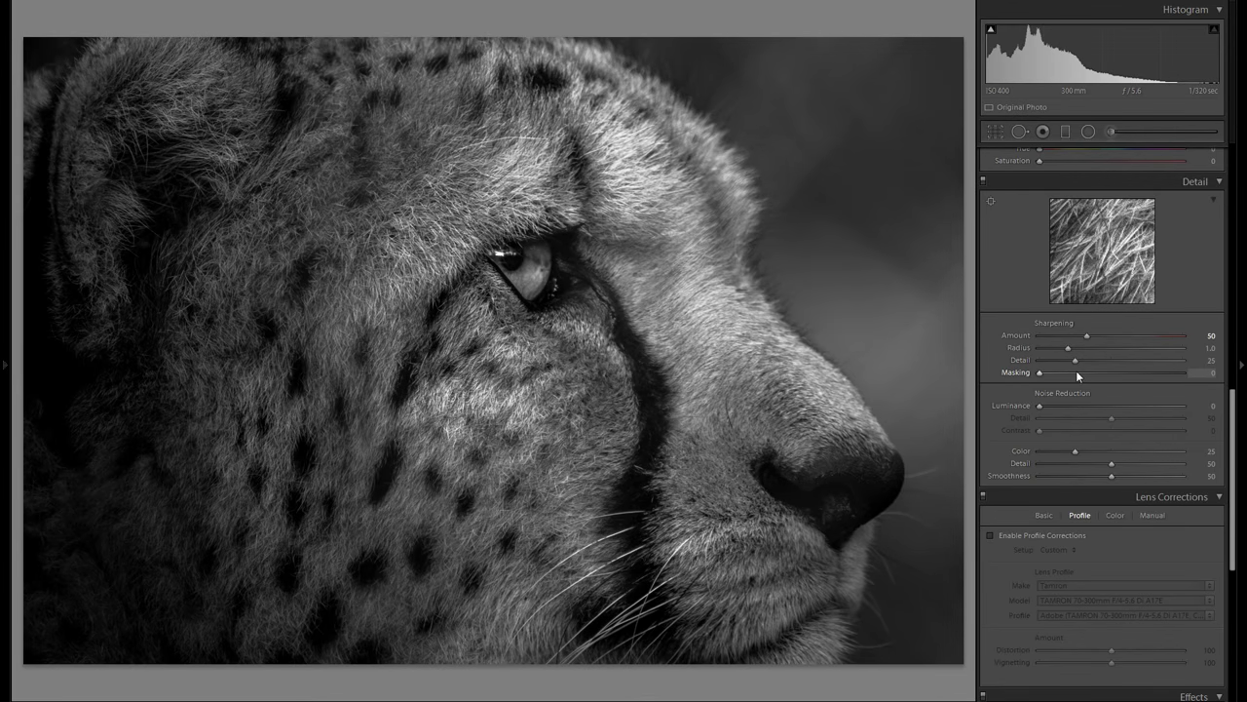
drag(1075, 370, 1135, 372)
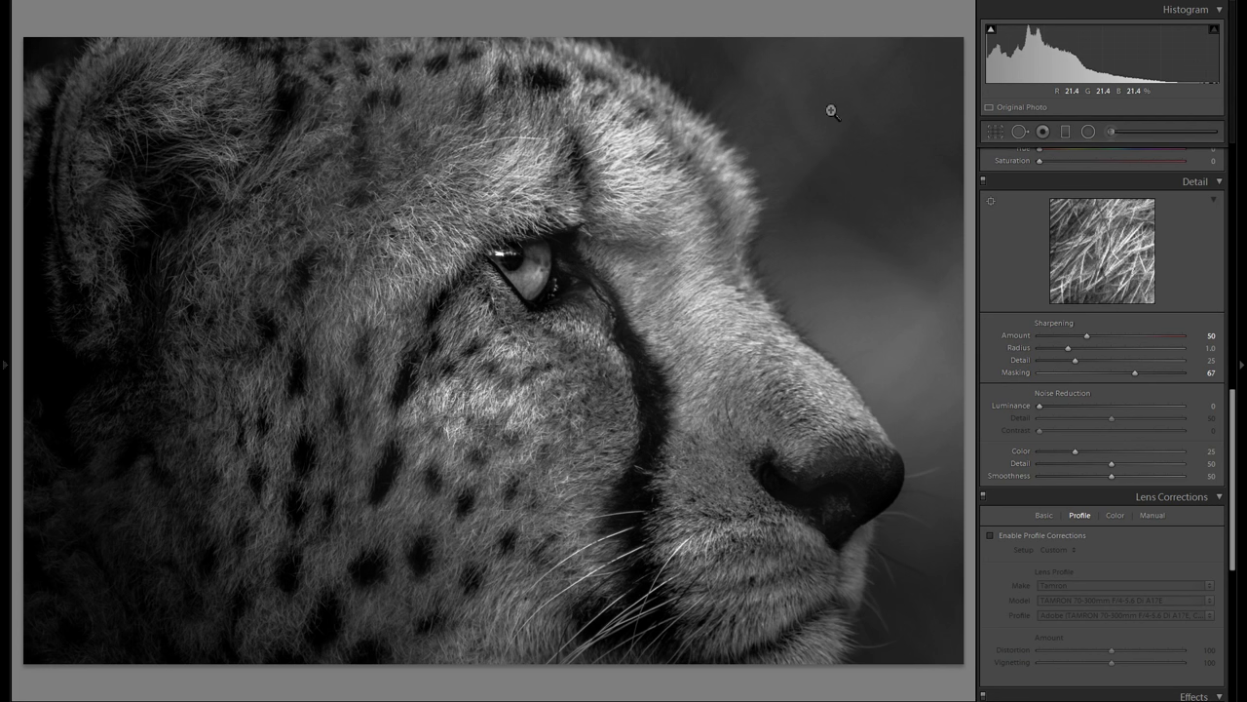
drag(1134, 377, 1137, 376)
Step: Try Color noise reduction at 80 on the magnified fur and eye, and reset it to its default of 25
click(507, 399)
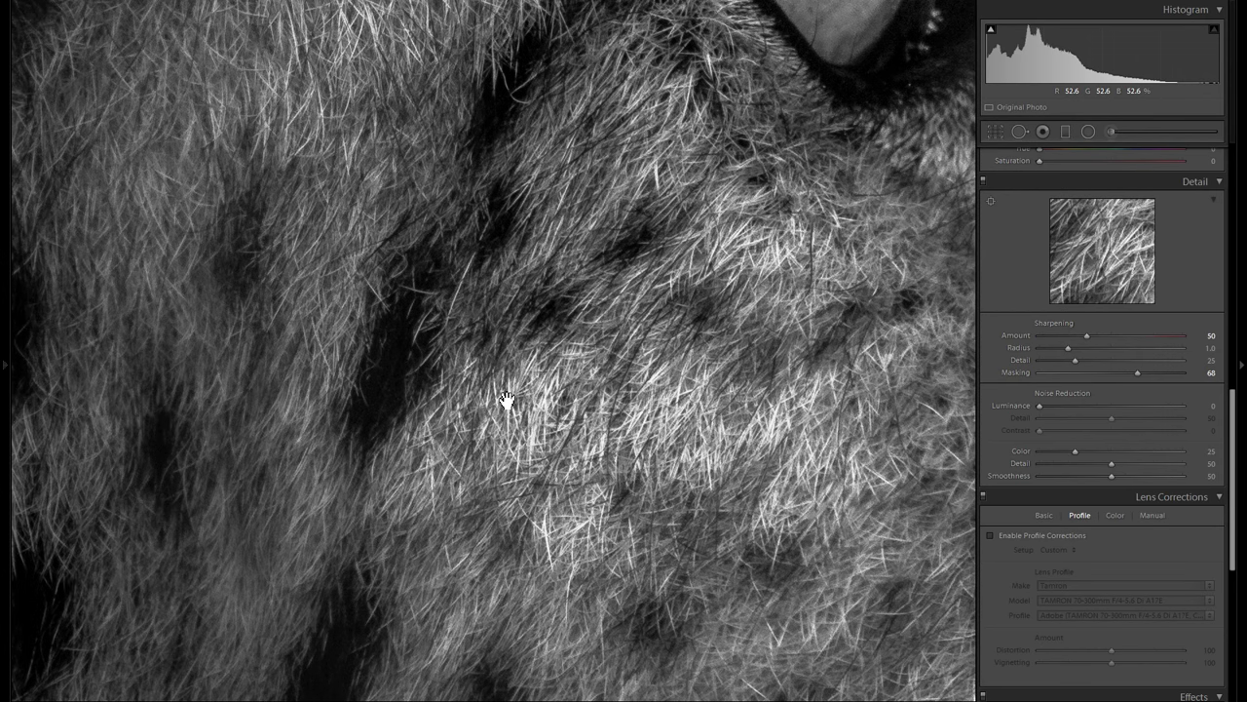
drag(965, 375, 541, 484)
drag(704, 438, 854, 364)
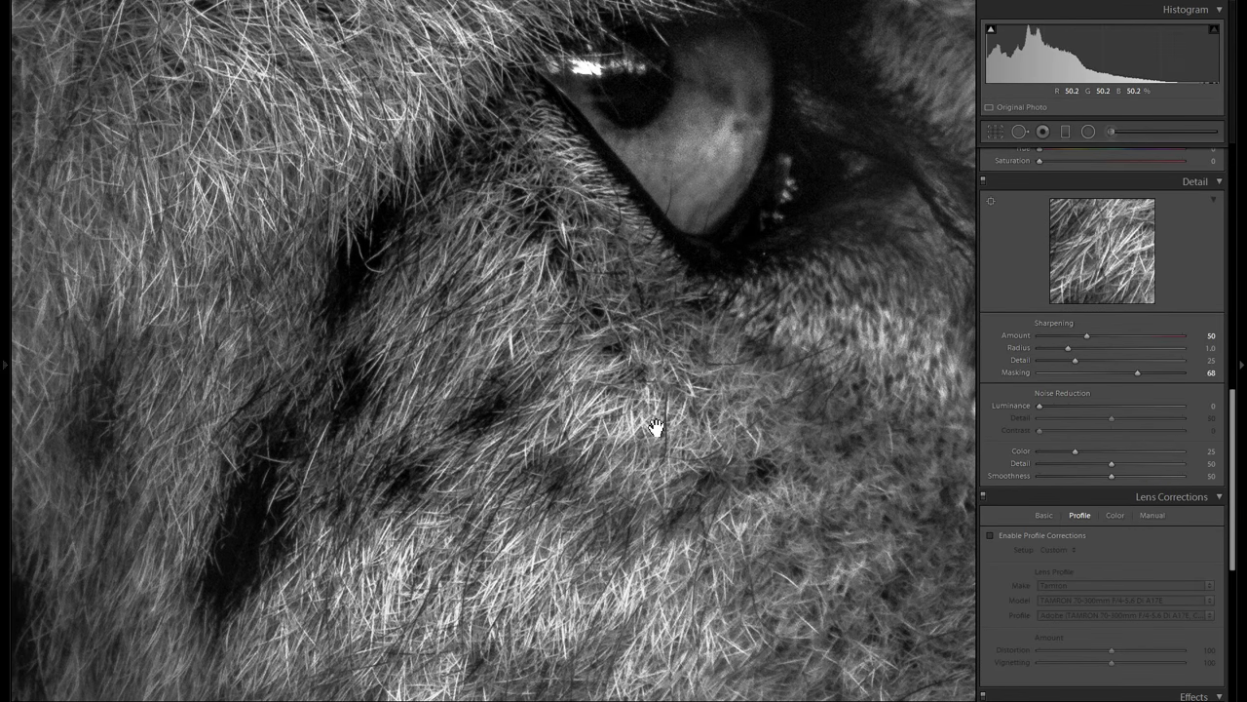
drag(711, 376, 705, 479)
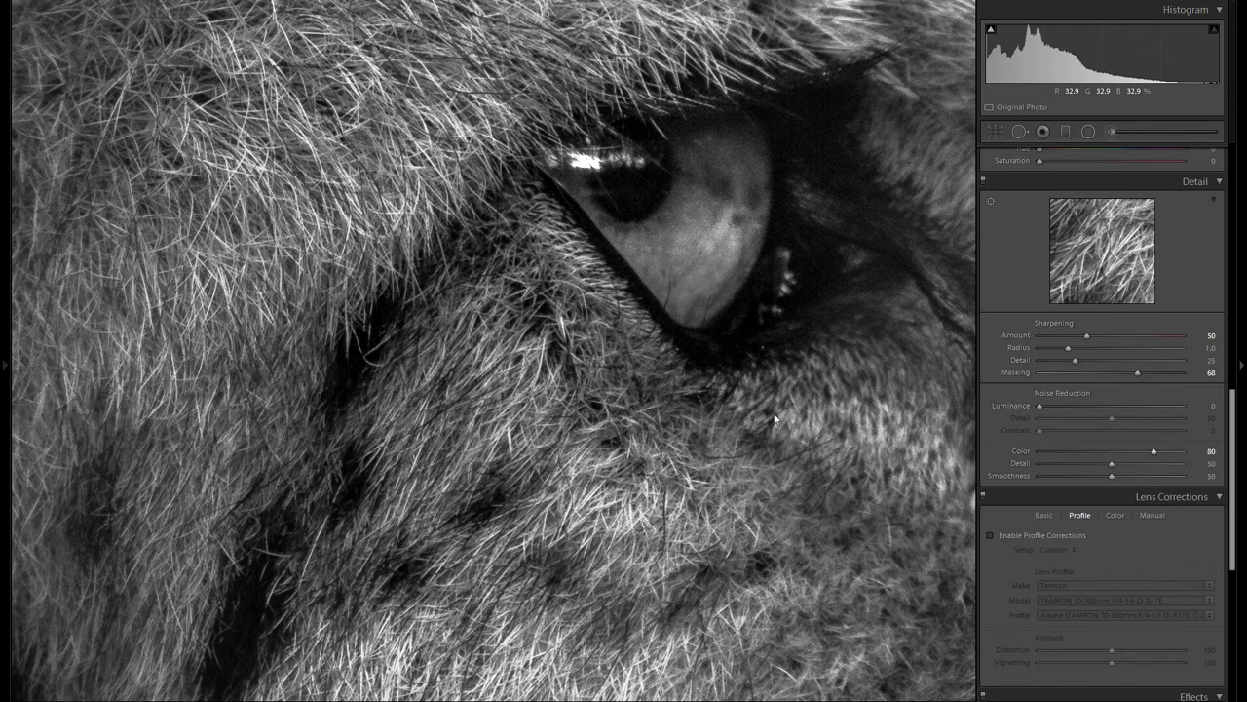
drag(690, 545, 778, 390)
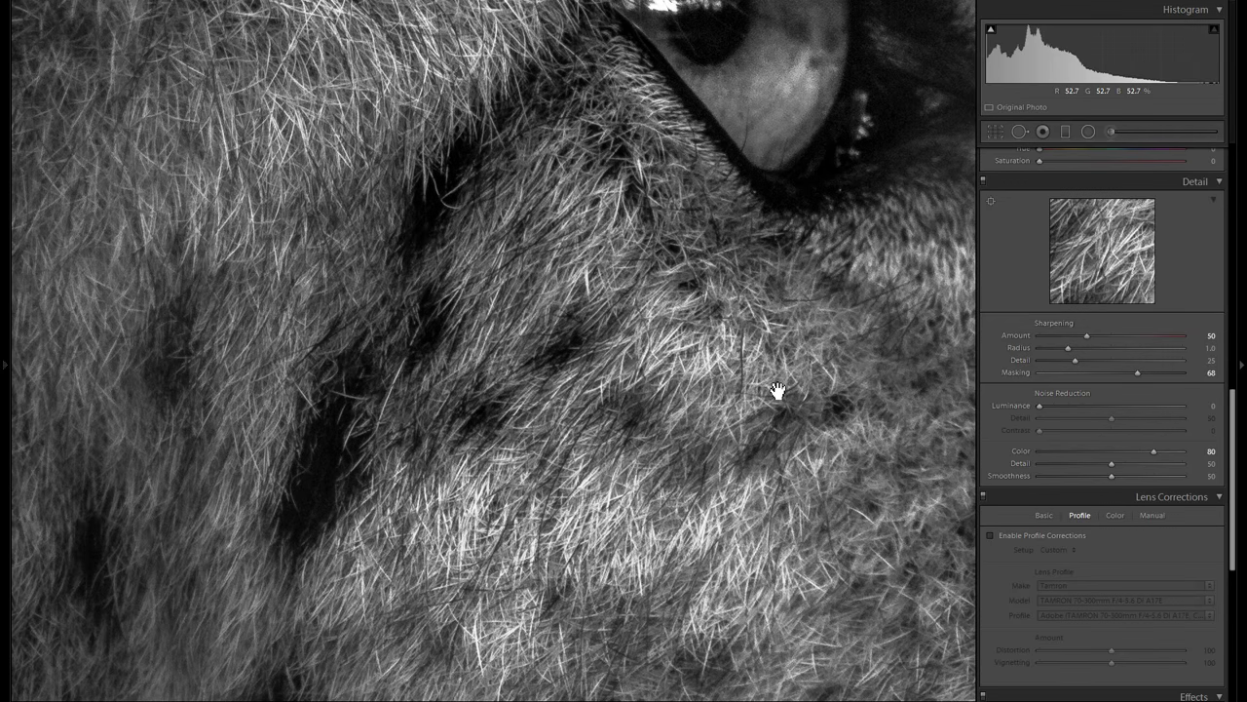
double_click(1022, 450)
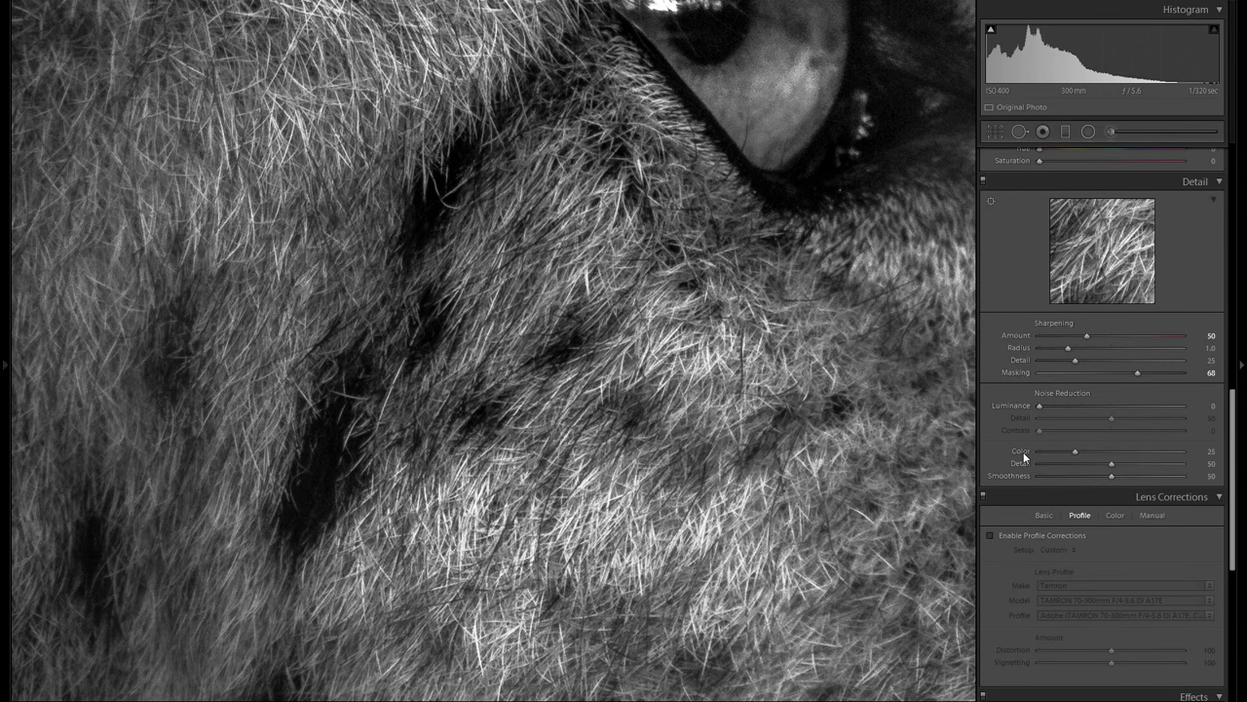
Step: Set the Color noise reduction to 79 and inspect the fur around the eye
click(1151, 453)
drag(868, 406, 570, 448)
drag(659, 489, 809, 557)
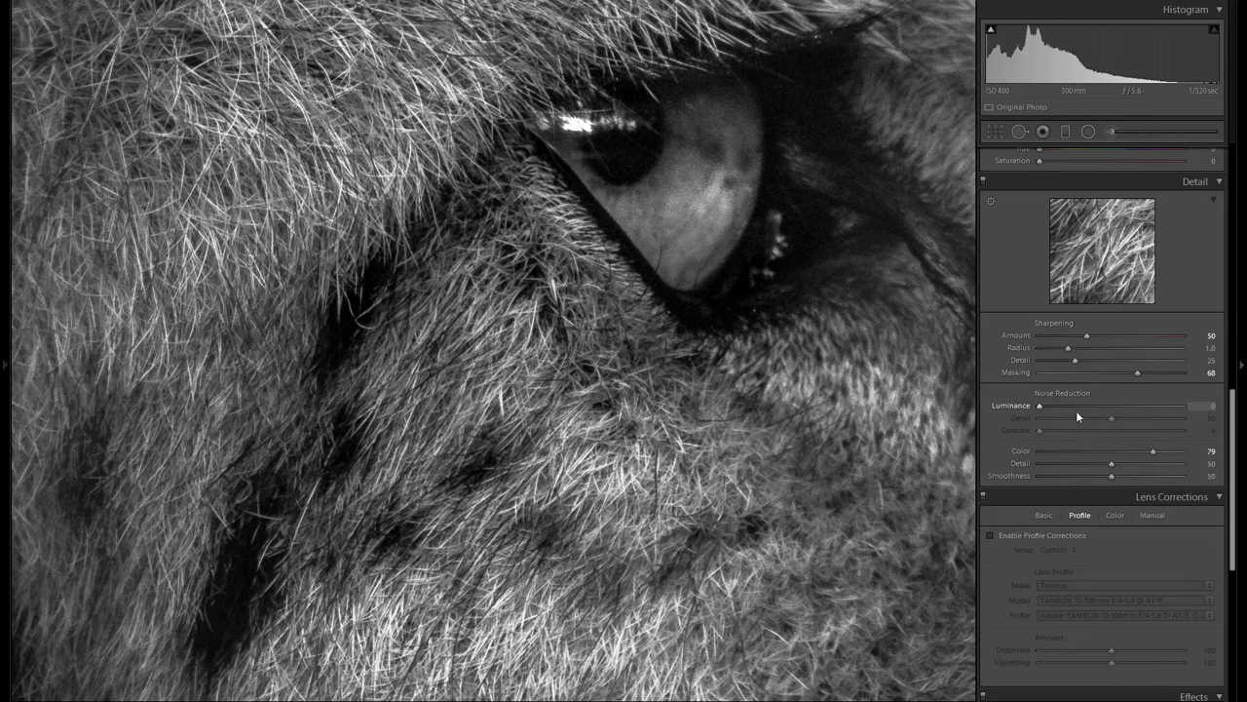
drag(673, 473, 593, 506)
drag(546, 468, 591, 478)
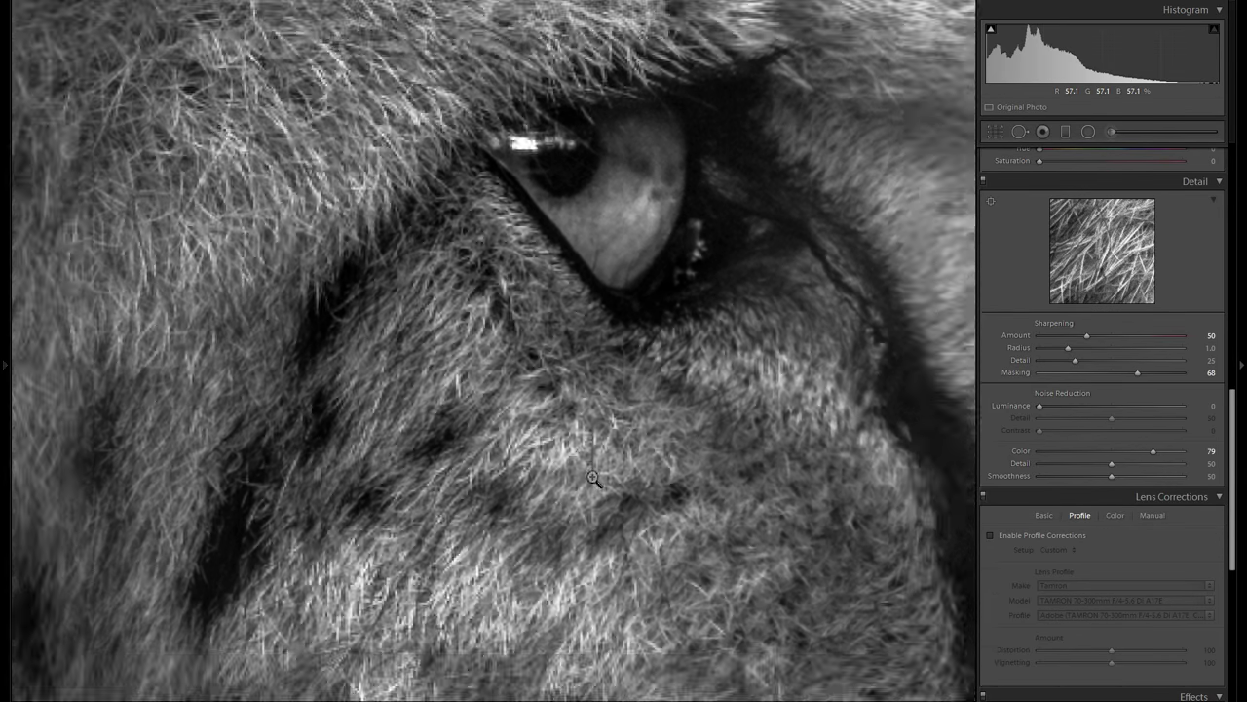
click(593, 478)
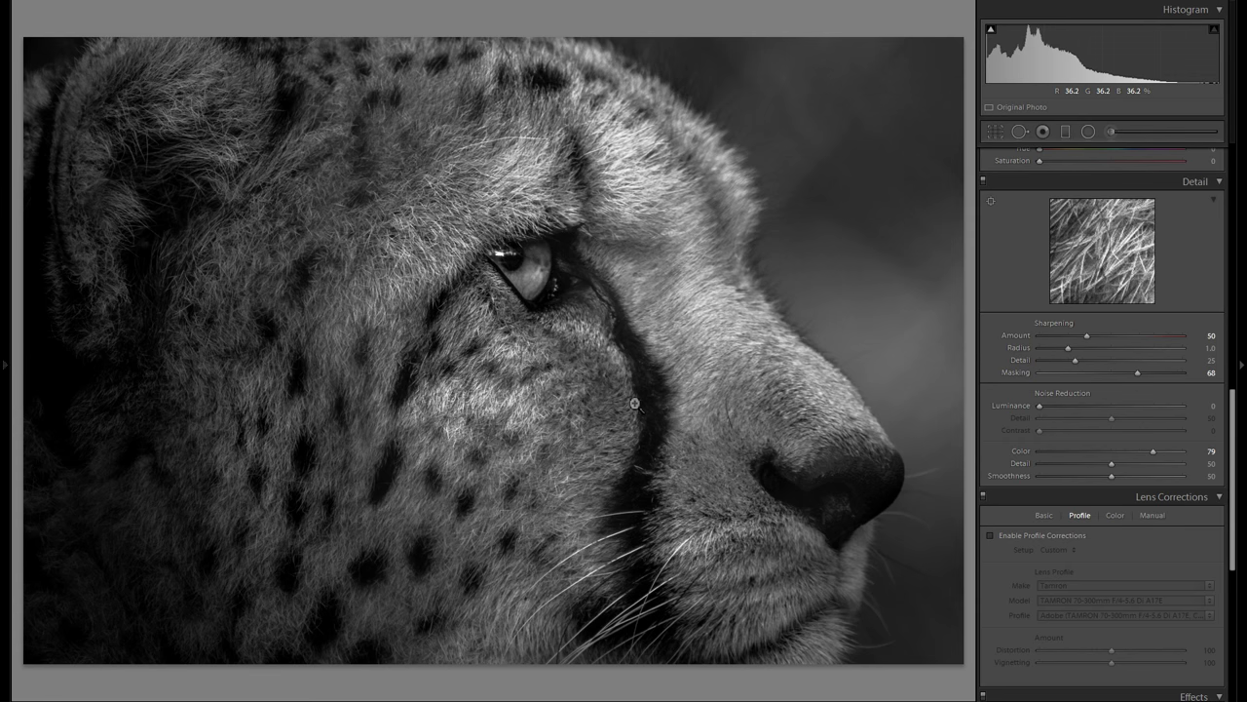
Step: Try Luminance noise reduction at 34 on the magnified cheek fur and reset it to 0
click(500, 376)
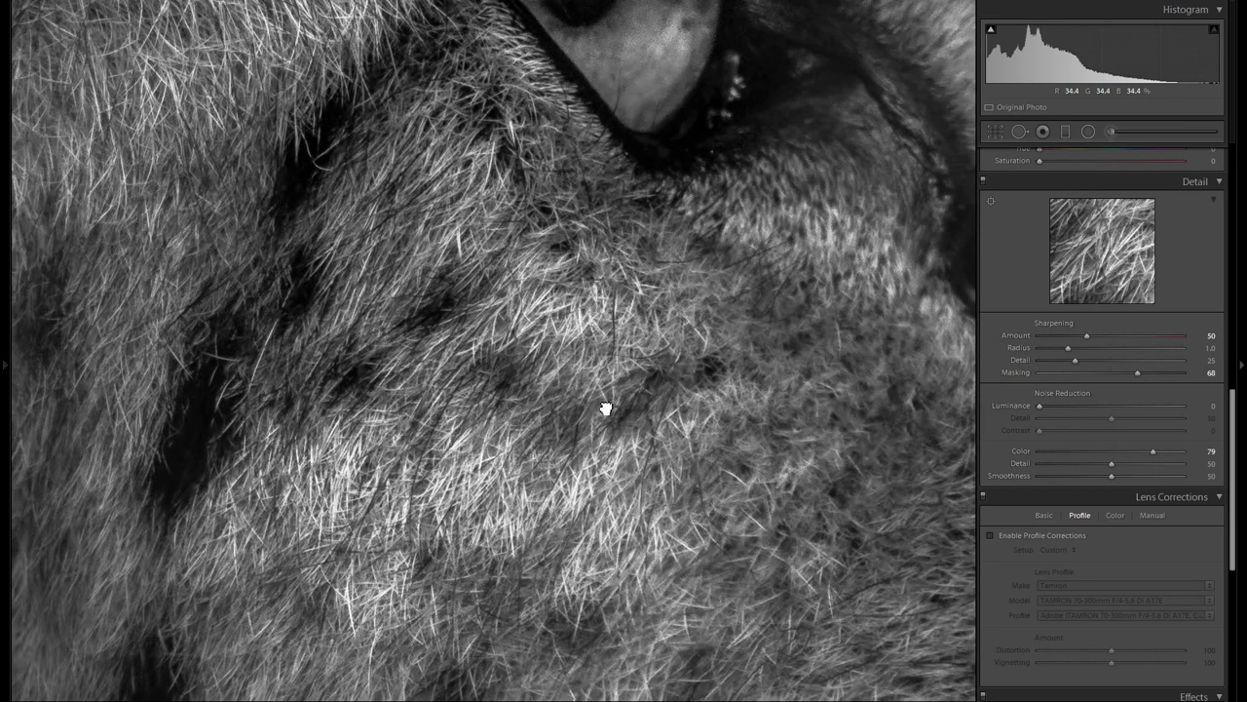
drag(607, 409, 633, 322)
drag(704, 423, 566, 352)
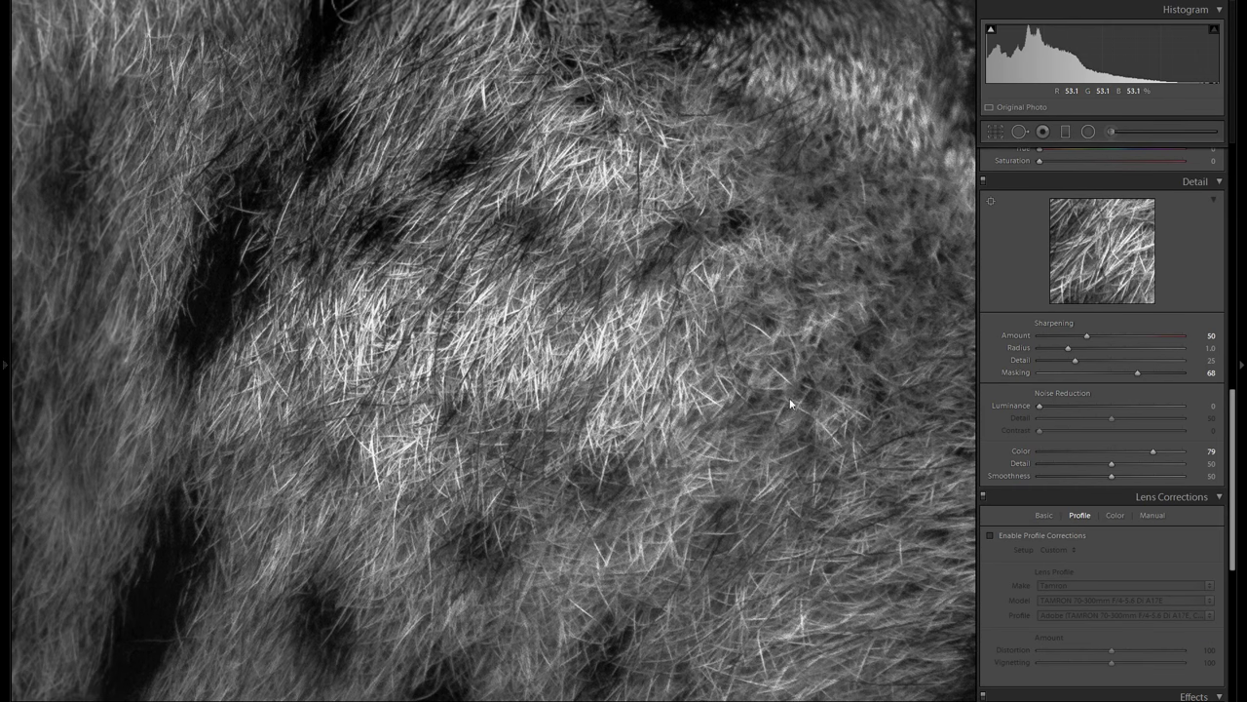
drag(1079, 404, 1089, 405)
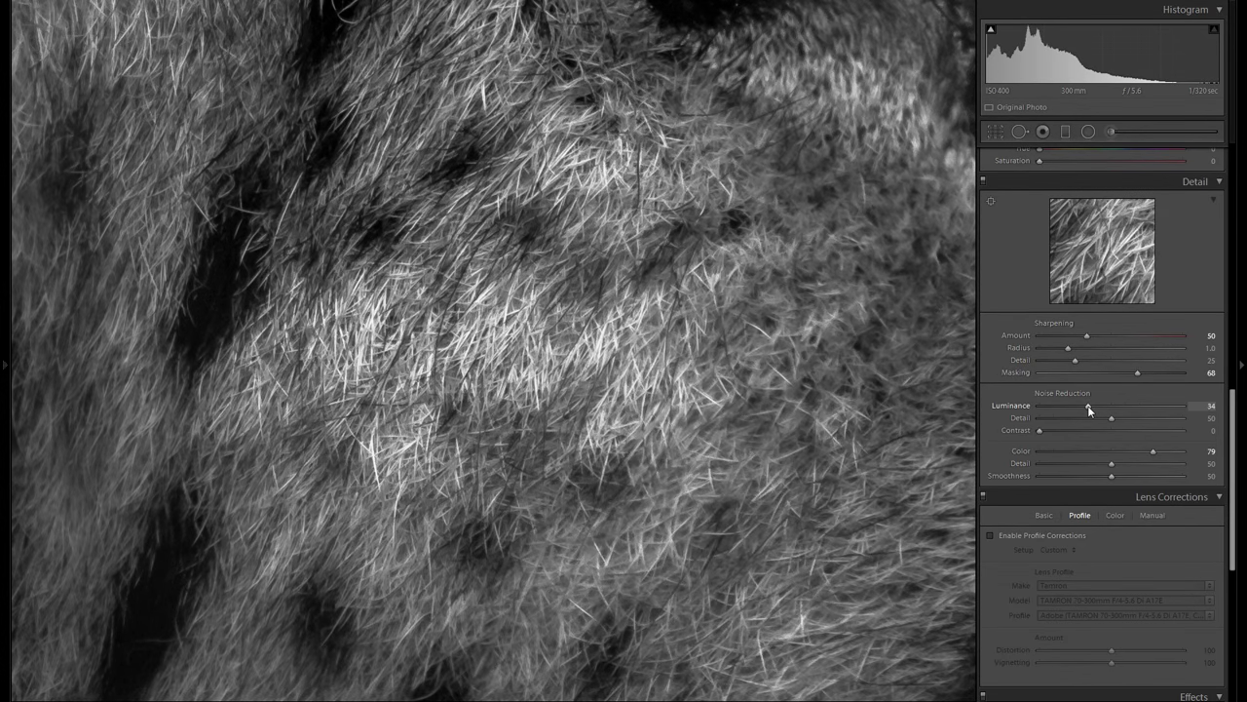
double_click(1000, 407)
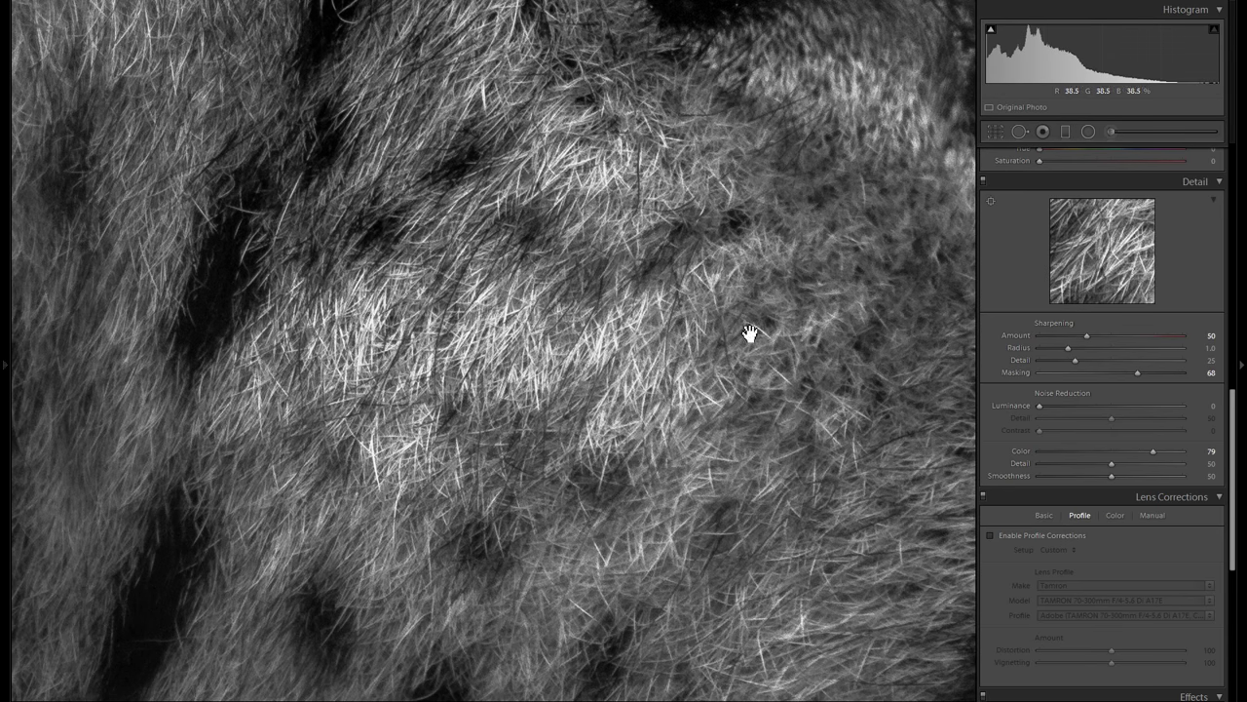
drag(588, 318, 677, 359)
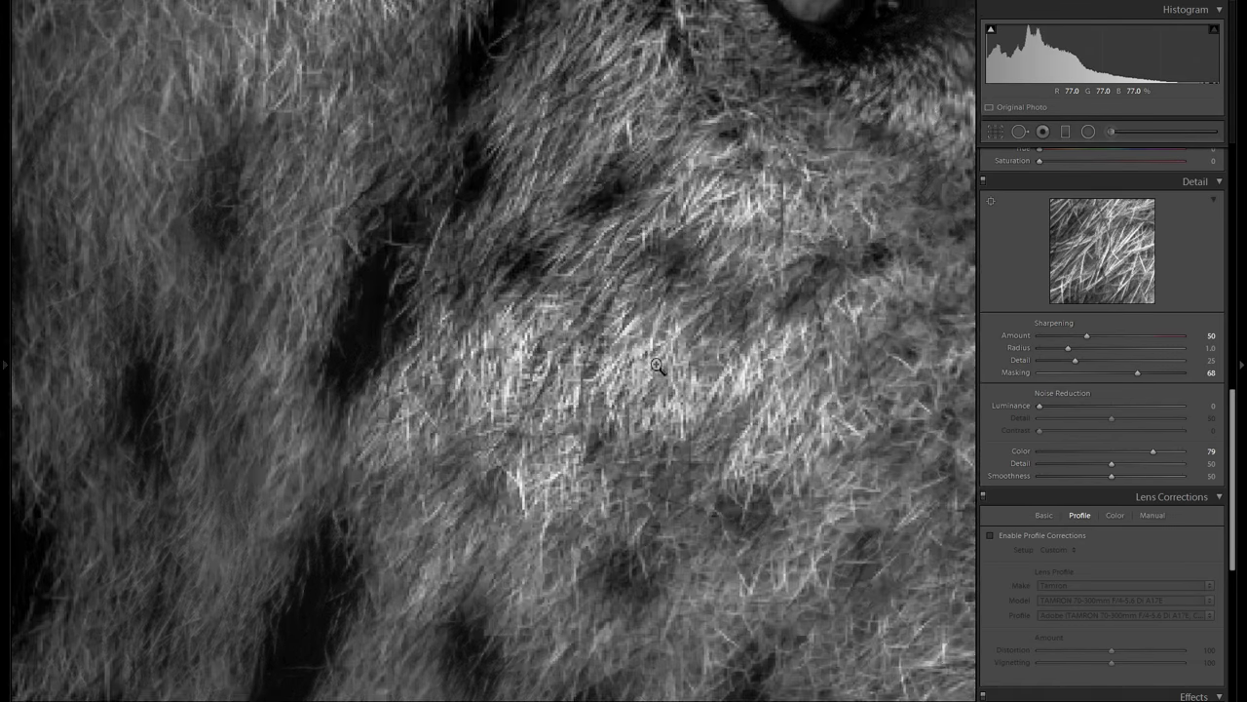
click(672, 365)
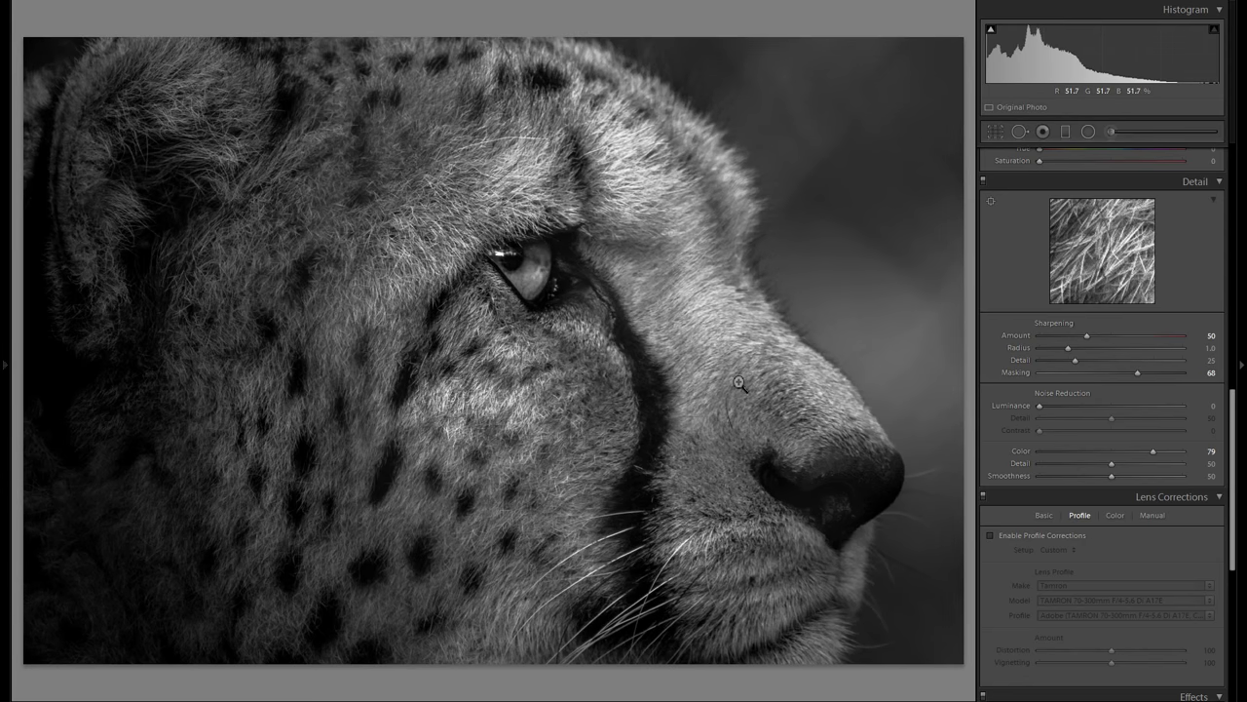
Step: Enable the lens profile corrections for the Tamron 70-300mm lens
scroll(1082, 428, down, 3)
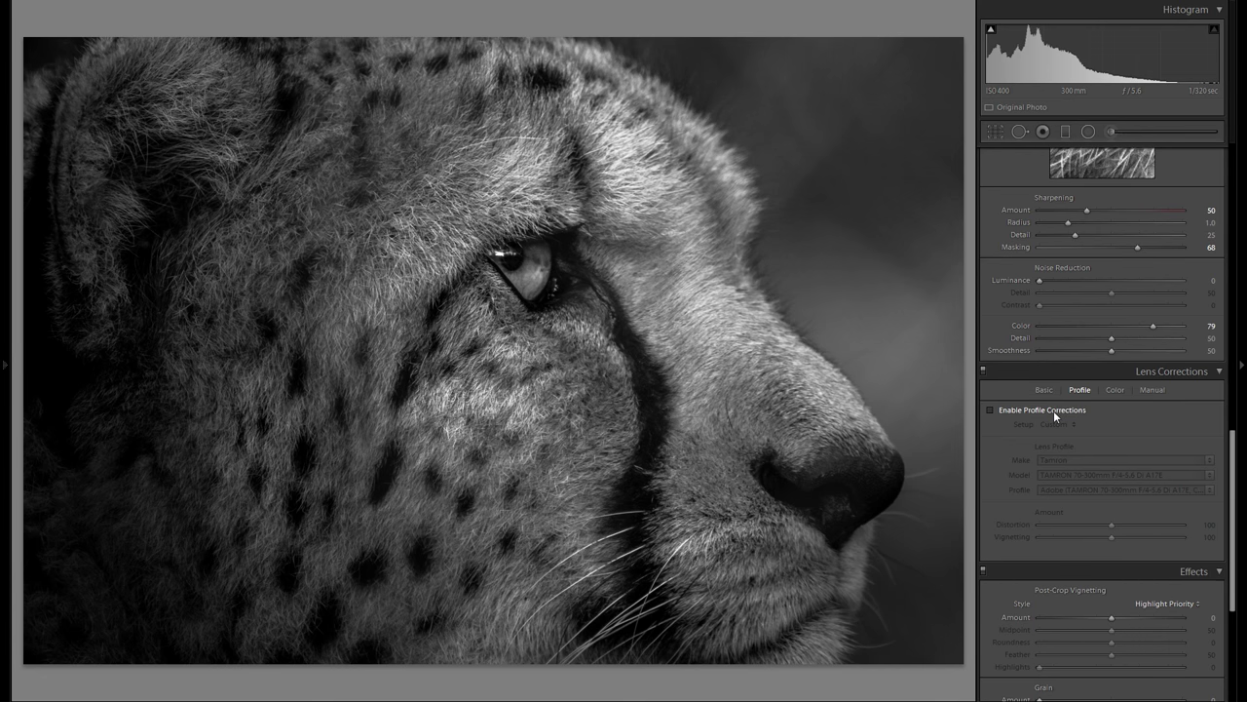
click(1054, 410)
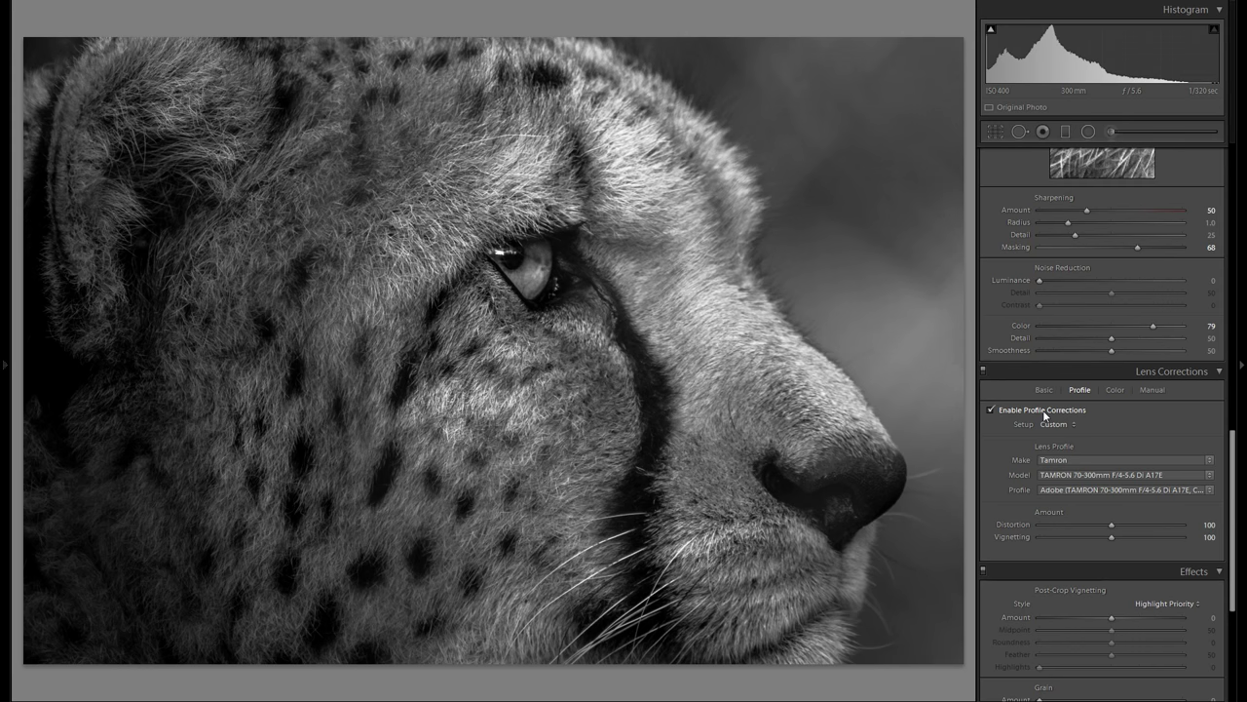
Step: Compare the effect of the lens profile's Vignetting correction on the portrait and set its amount to 0
click(1111, 537)
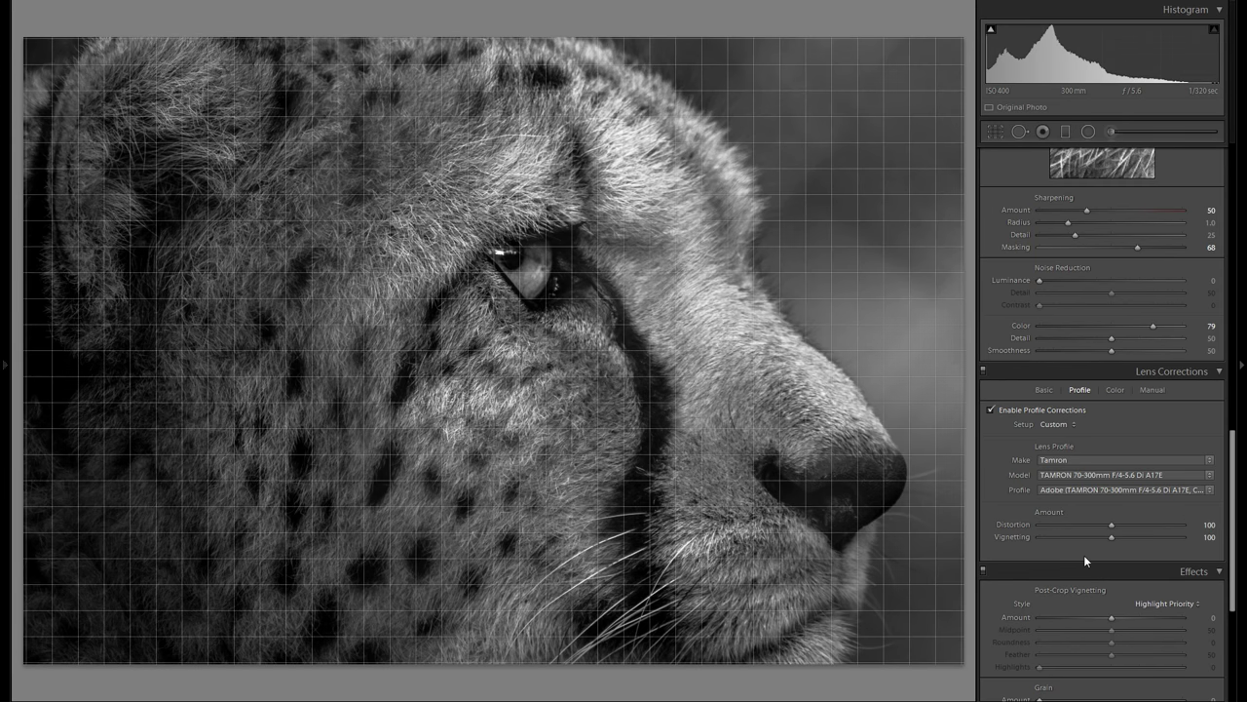
click(1025, 410)
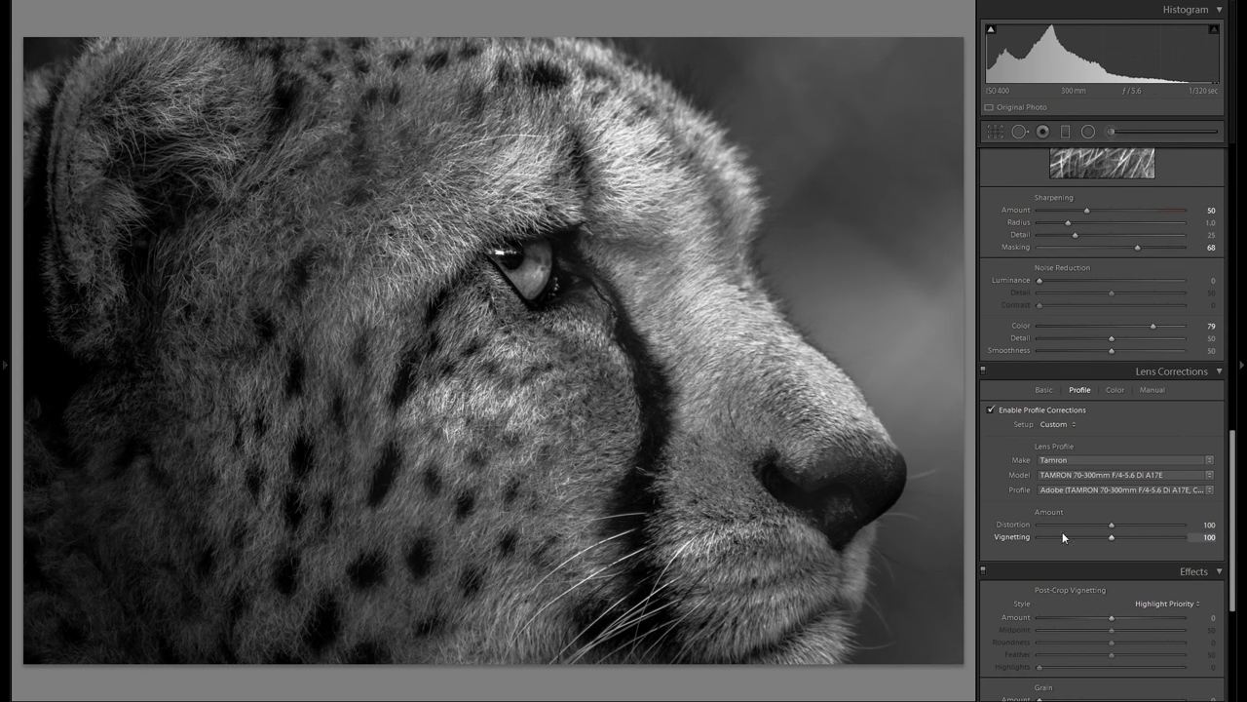
click(1115, 537)
click(1077, 559)
double_click(1017, 536)
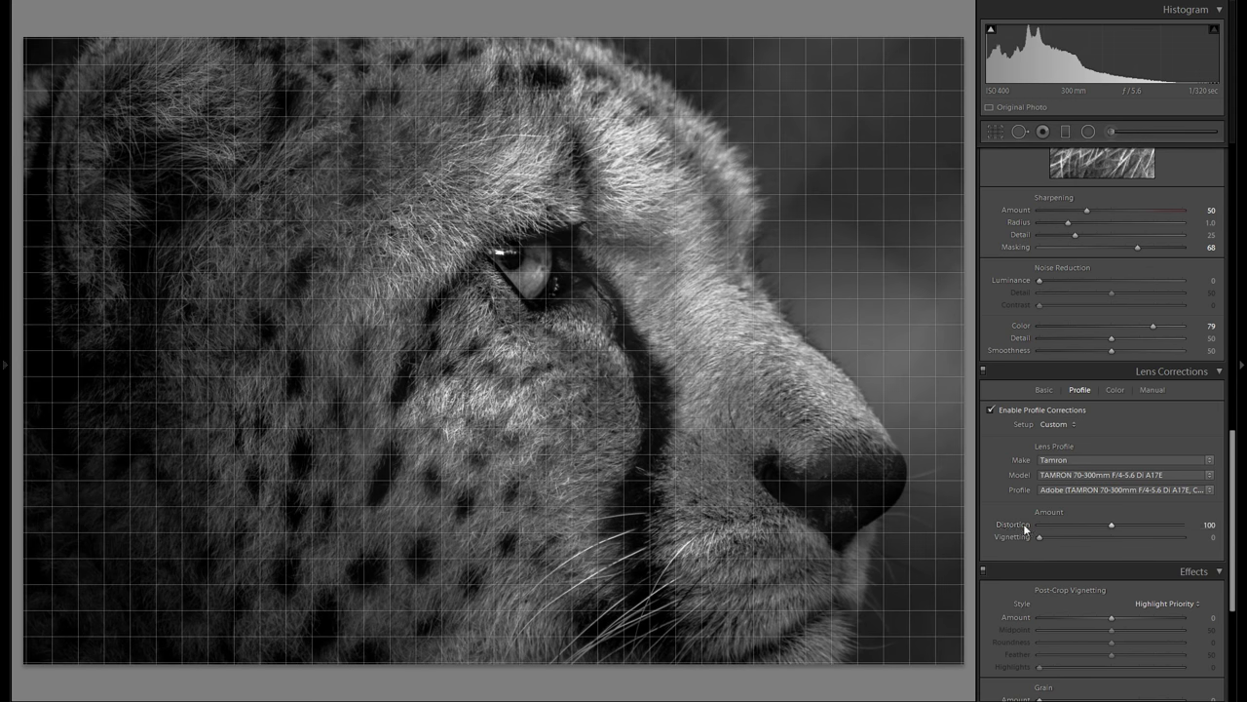
click(1005, 410)
Step: Try post-crop vignetting amounts of +15 and -9 with a midpoint of 33, and reset the amount to 0
scroll(1091, 548, down, 3)
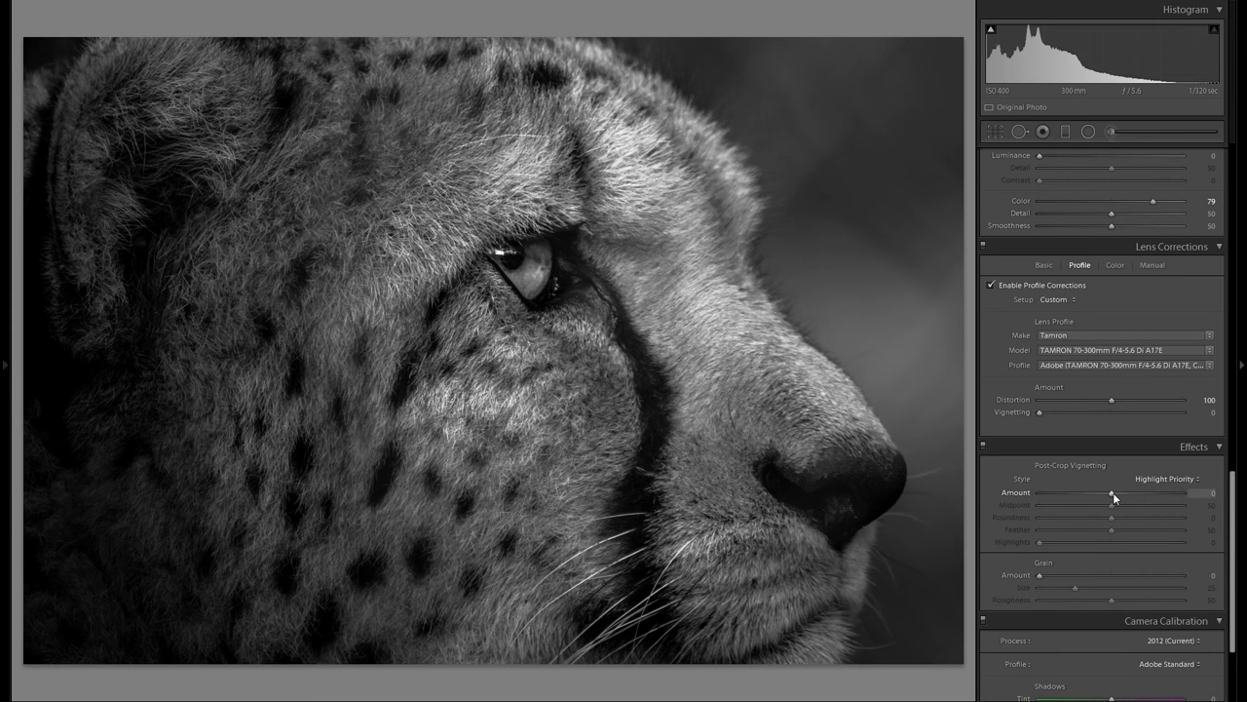
drag(1113, 492, 1120, 496)
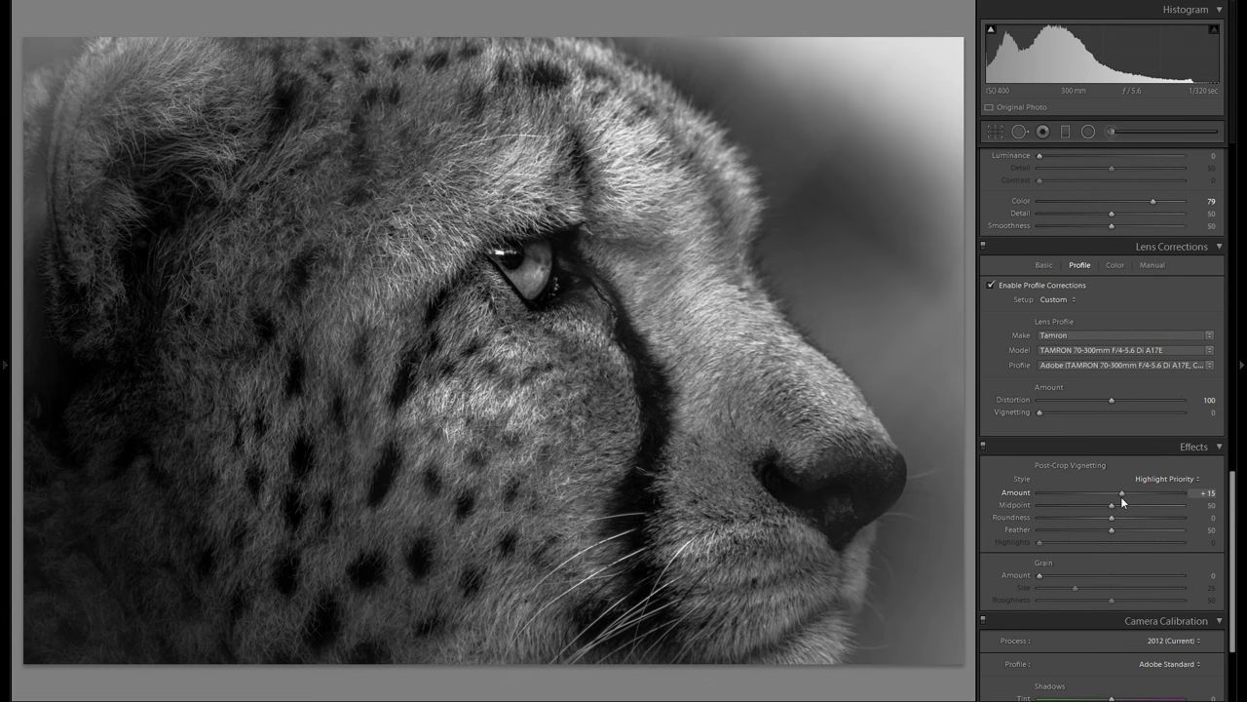
drag(1121, 496, 1088, 509)
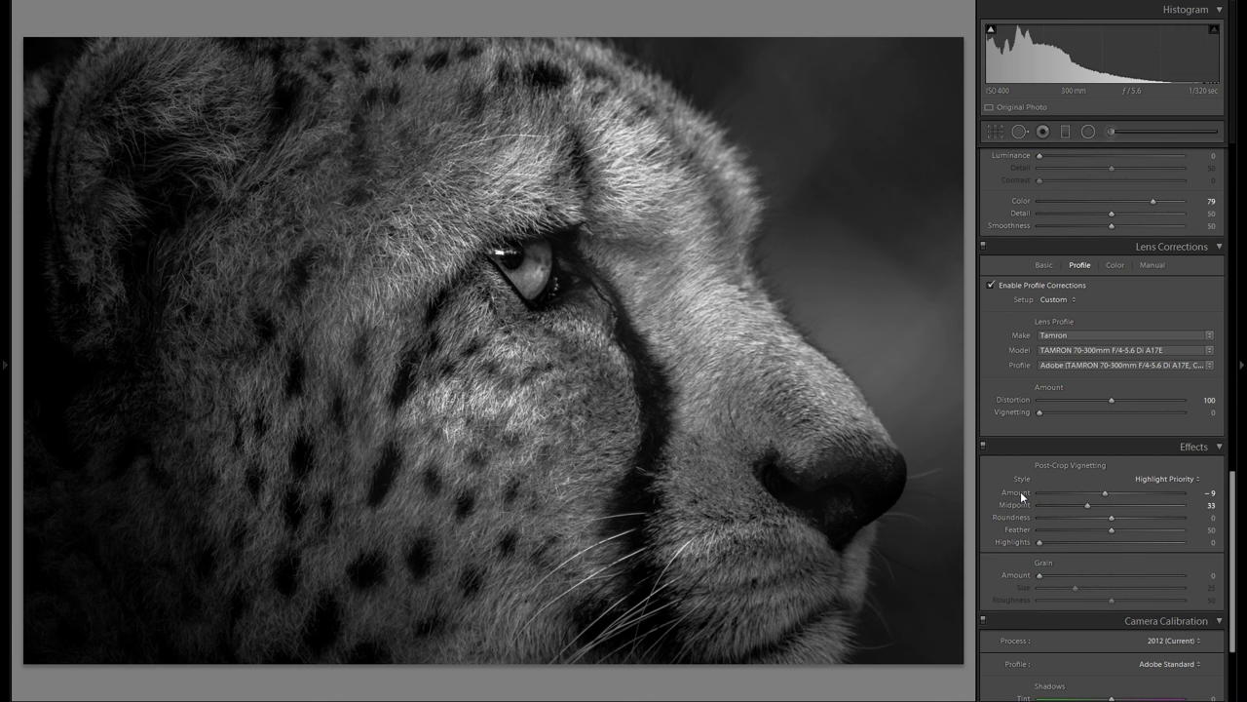
double_click(1018, 494)
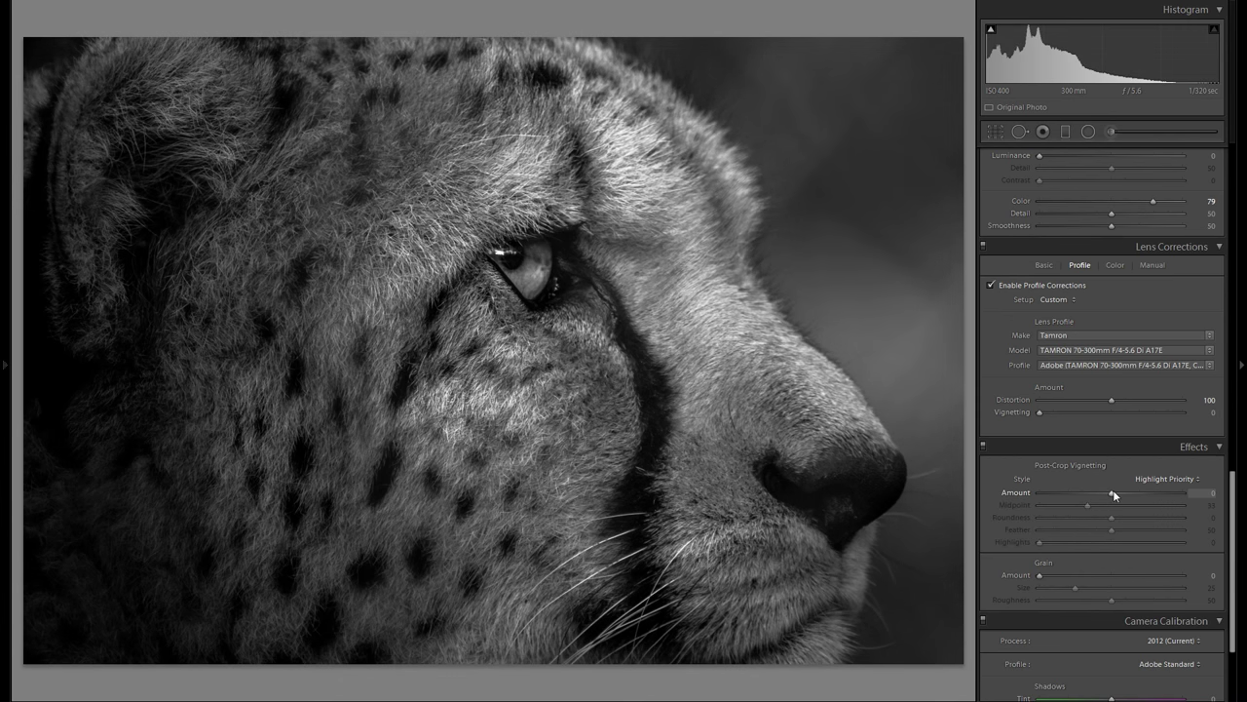
Step: Try darkening the photo's corners with post-crop vignetting amounts of -9 and -14, resetting the amount to 0 after each
drag(1114, 489, 1106, 488)
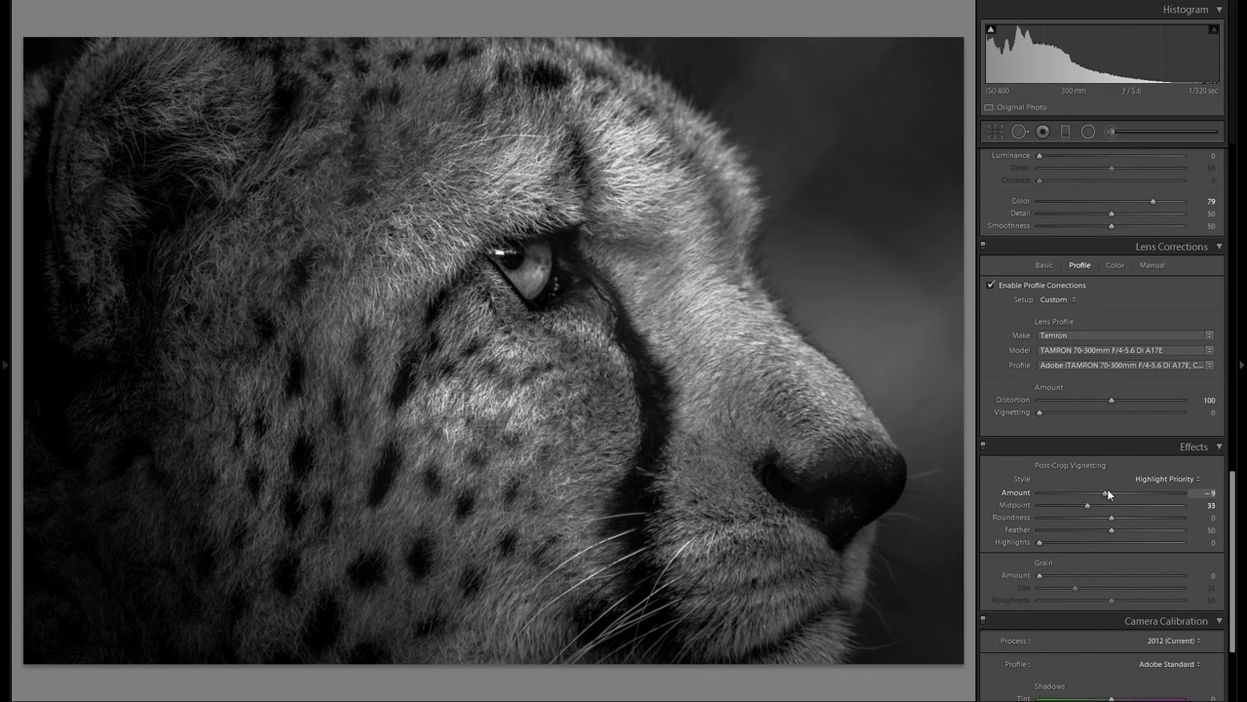
double_click(1019, 494)
drag(1112, 492, 1108, 496)
double_click(1012, 492)
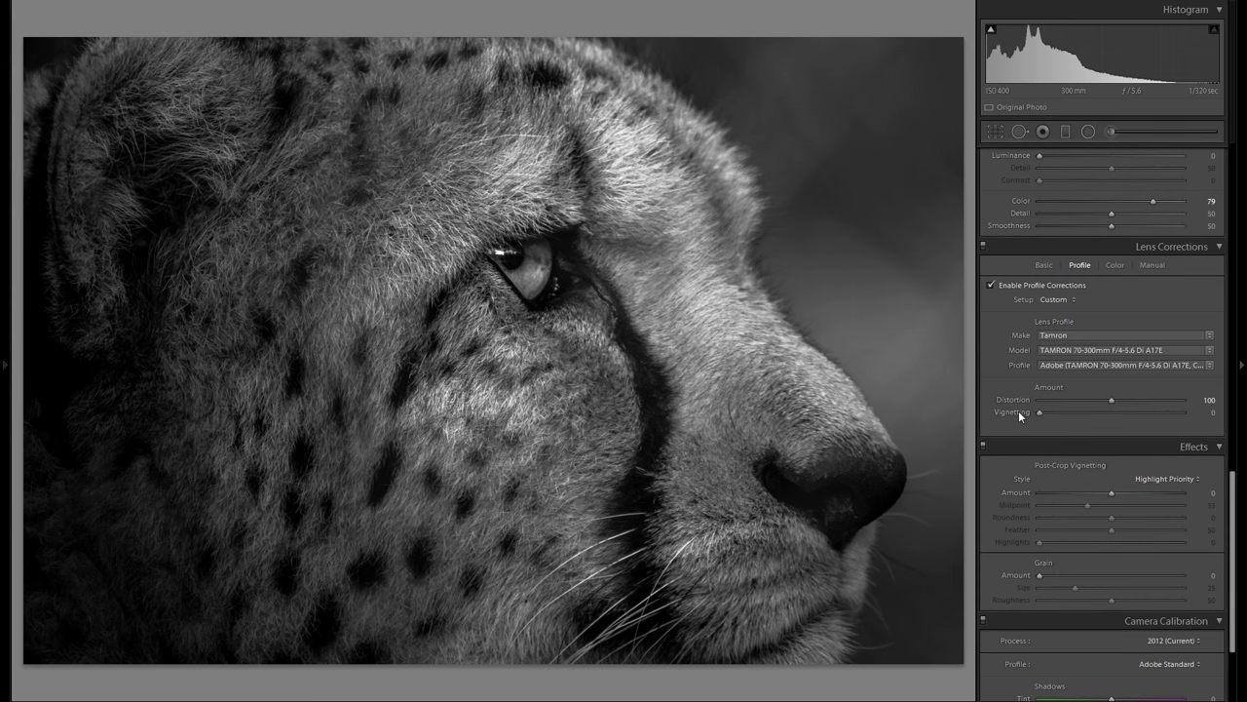
drag(1112, 494, 1101, 492)
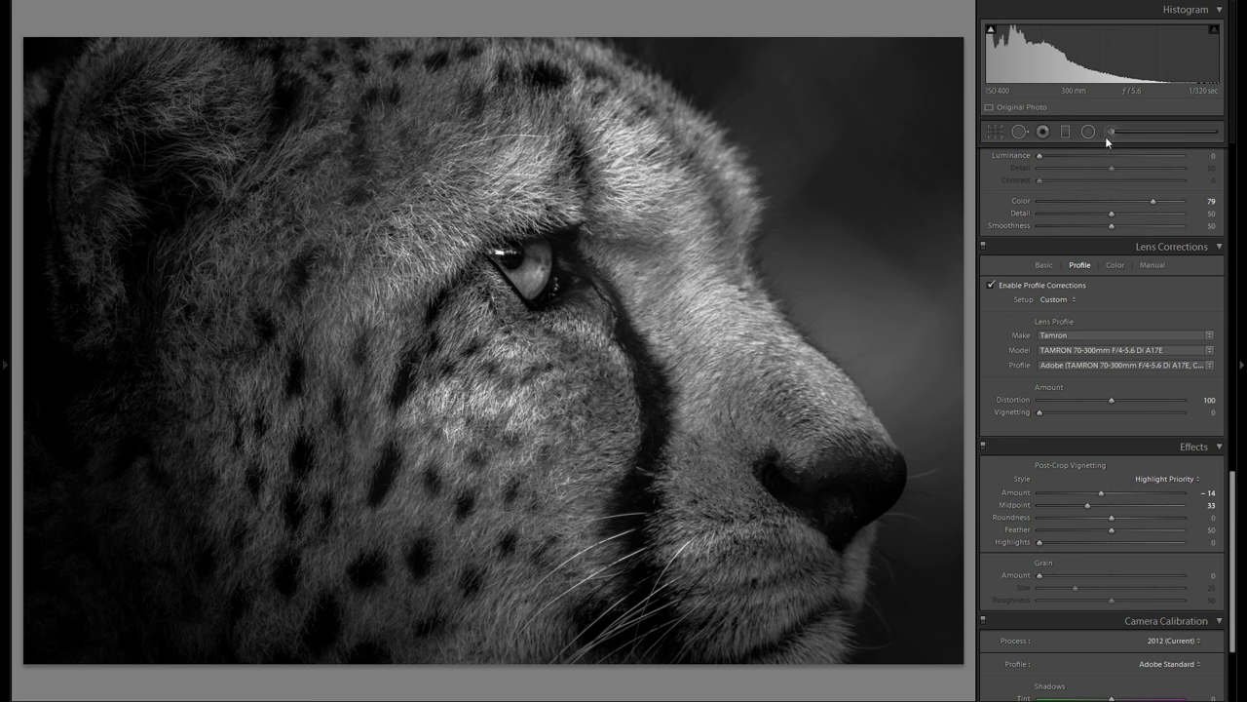
double_click(1016, 493)
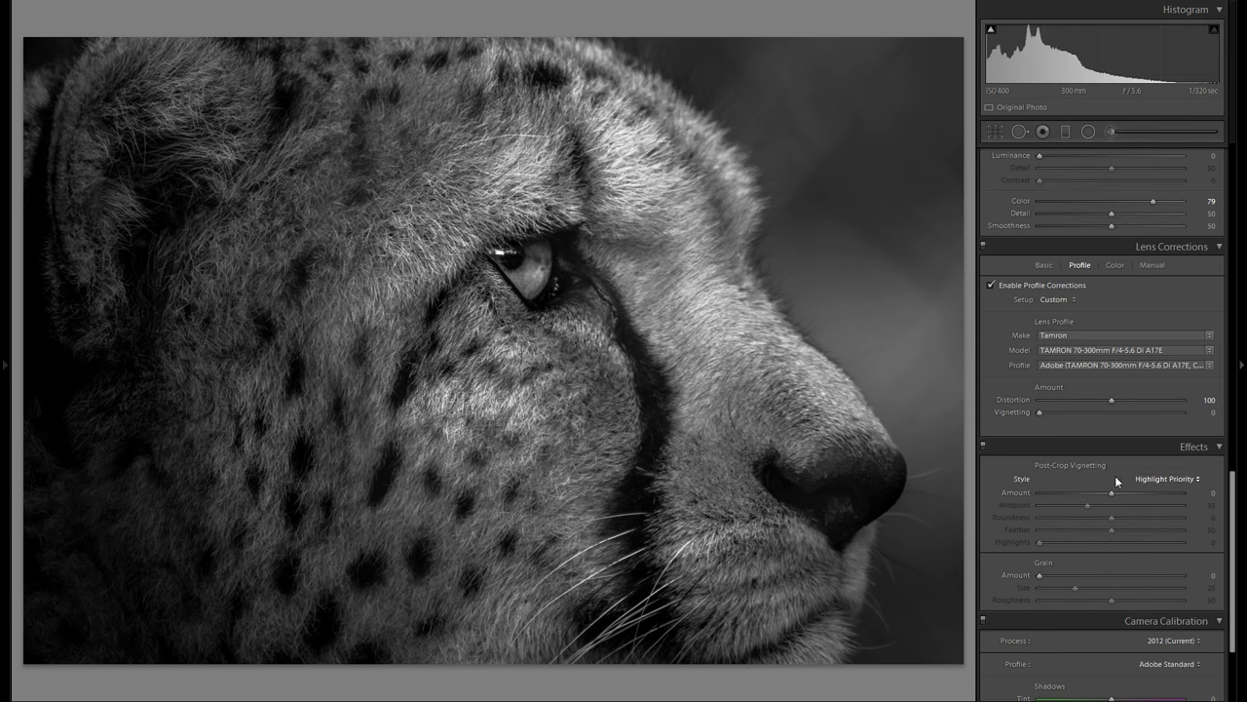
Step: Try the Camera Faithful, Camera Landscape and Camera Neutral calibration profiles on the portrait
scroll(1140, 489, down, 3)
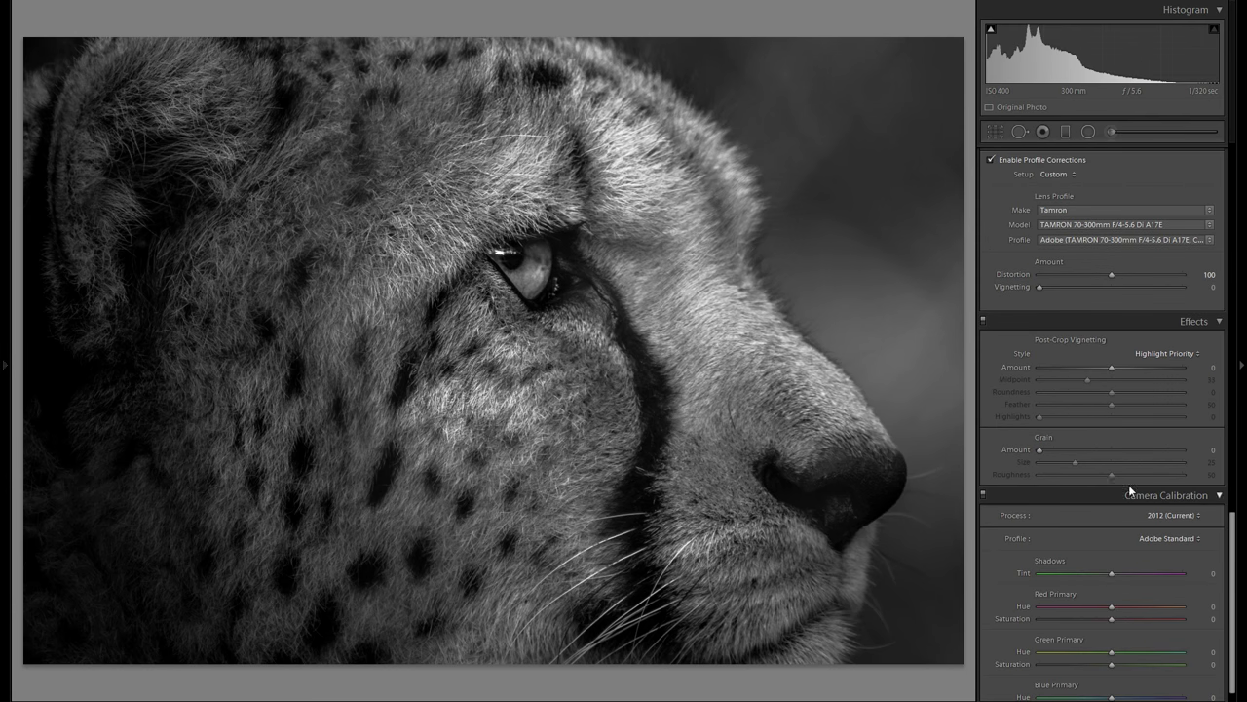
scroll(1126, 454, down, 1)
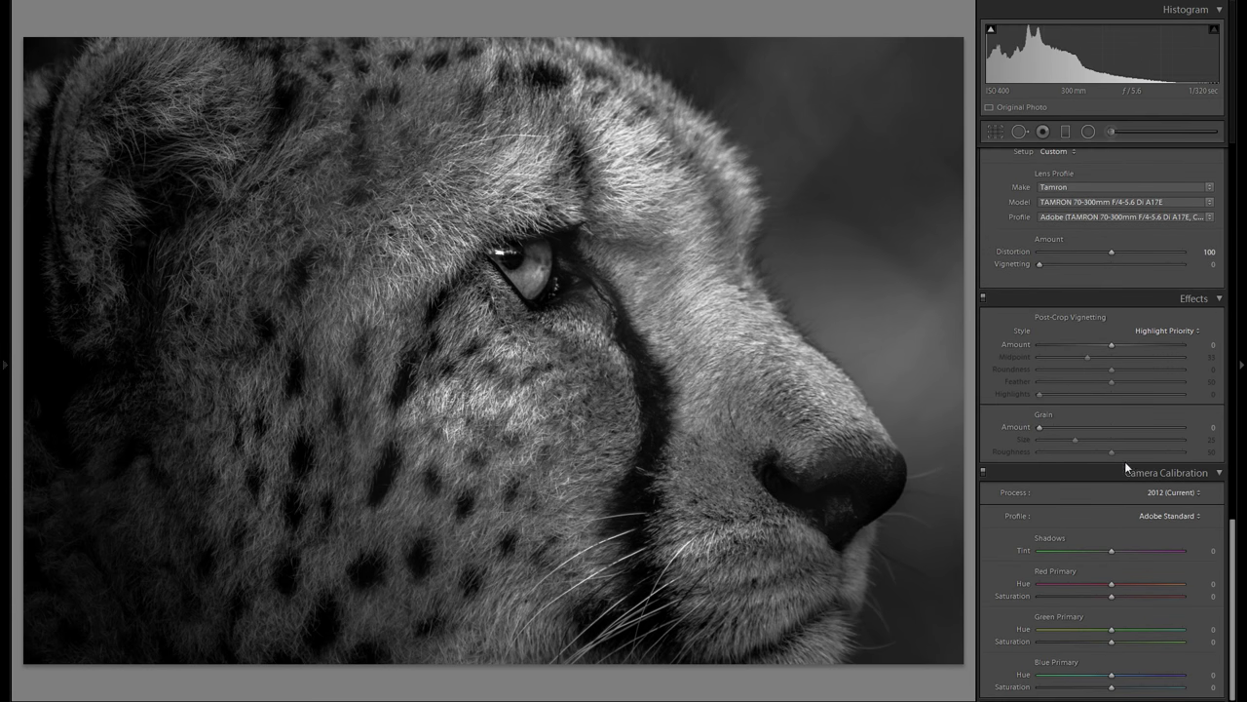
click(1164, 515)
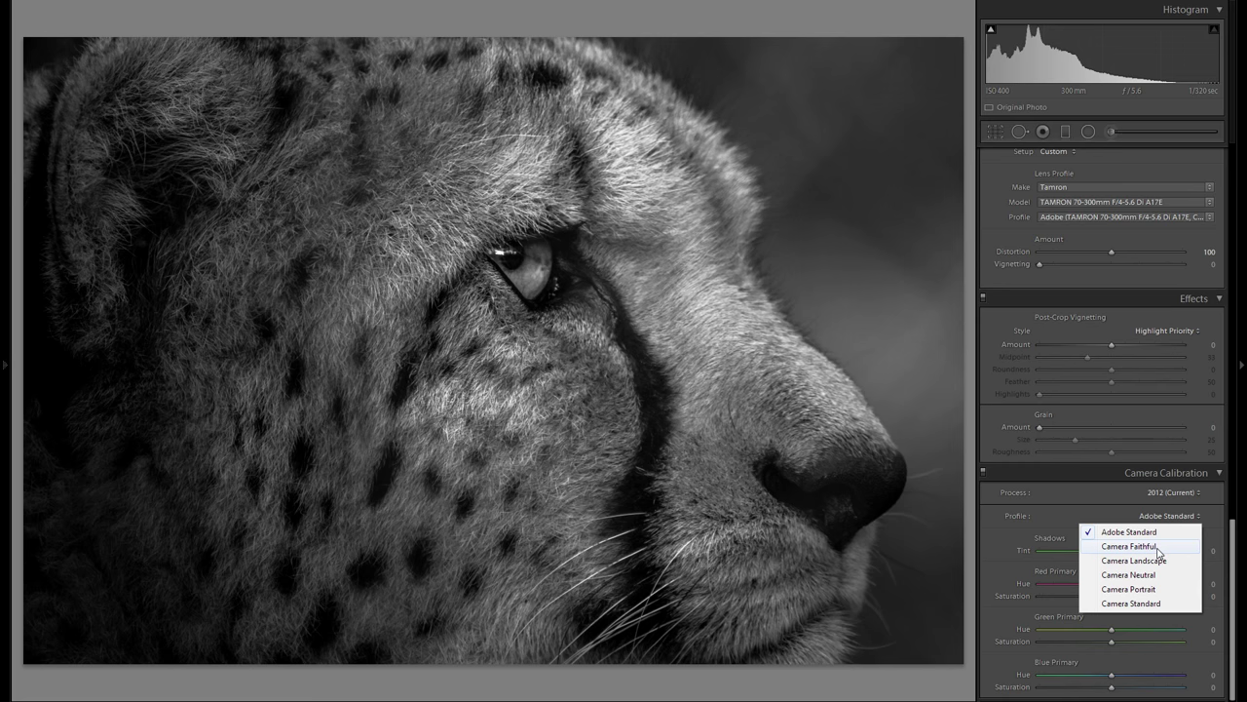
click(1157, 547)
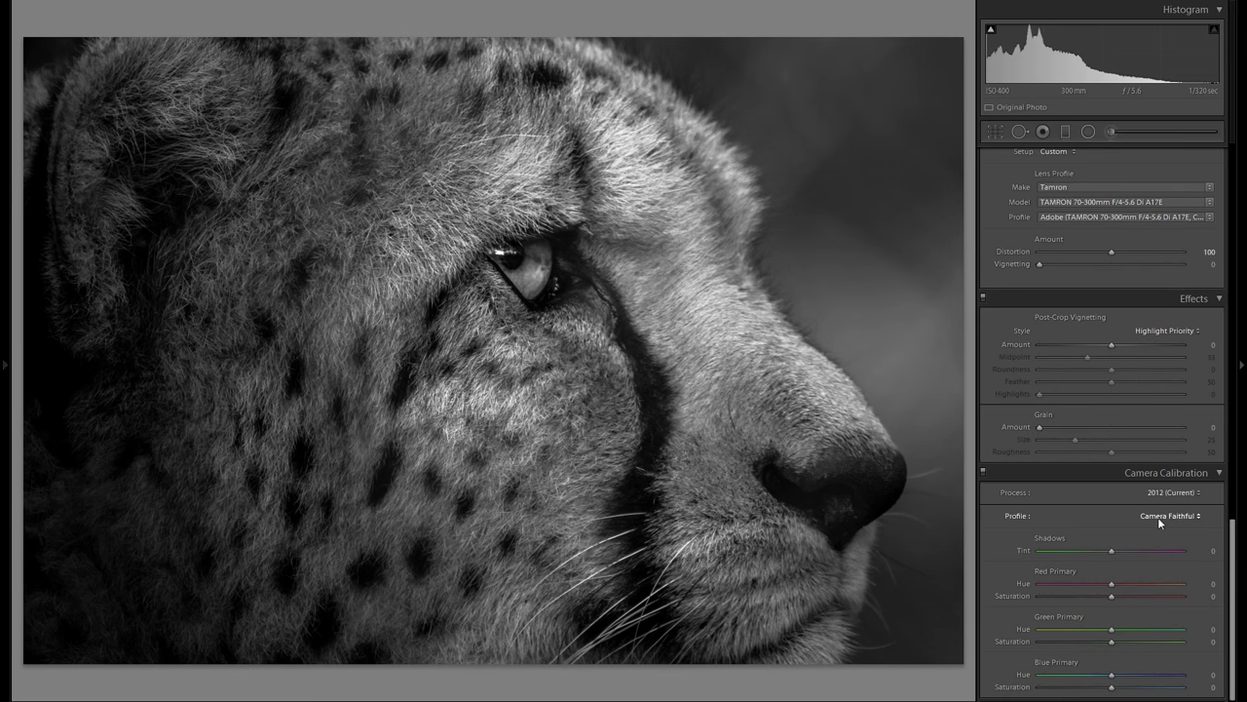
click(1157, 517)
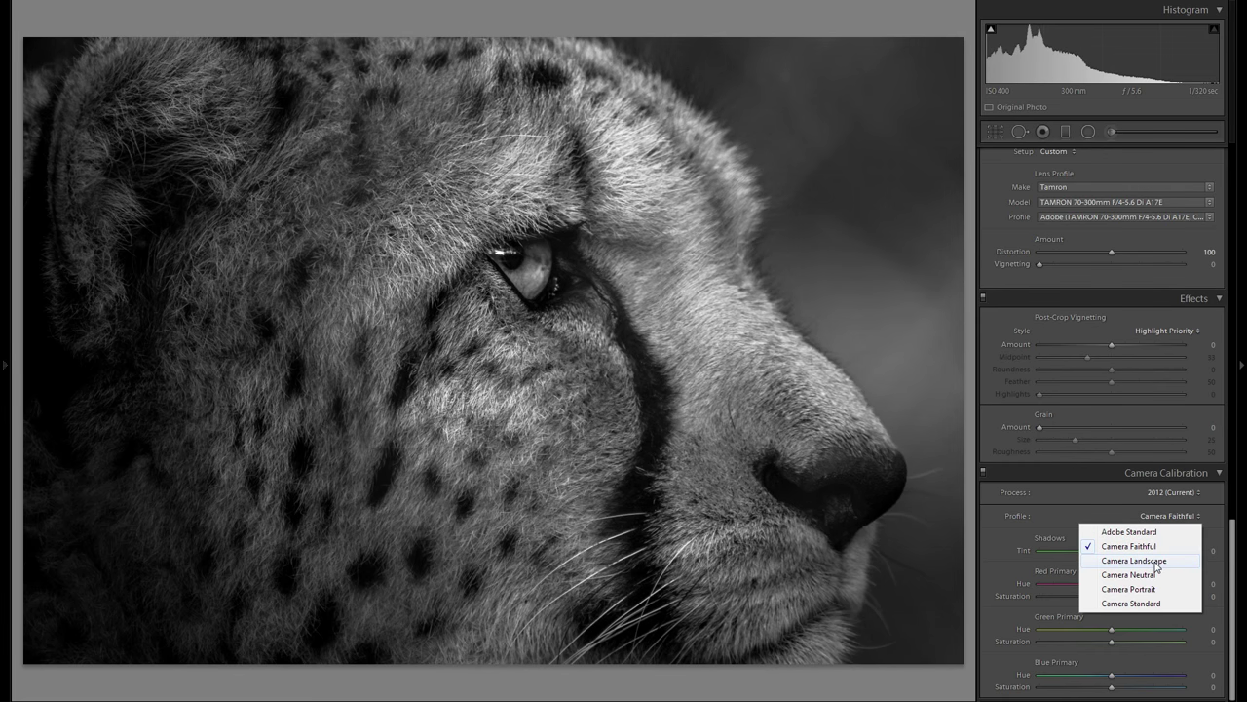
click(1157, 562)
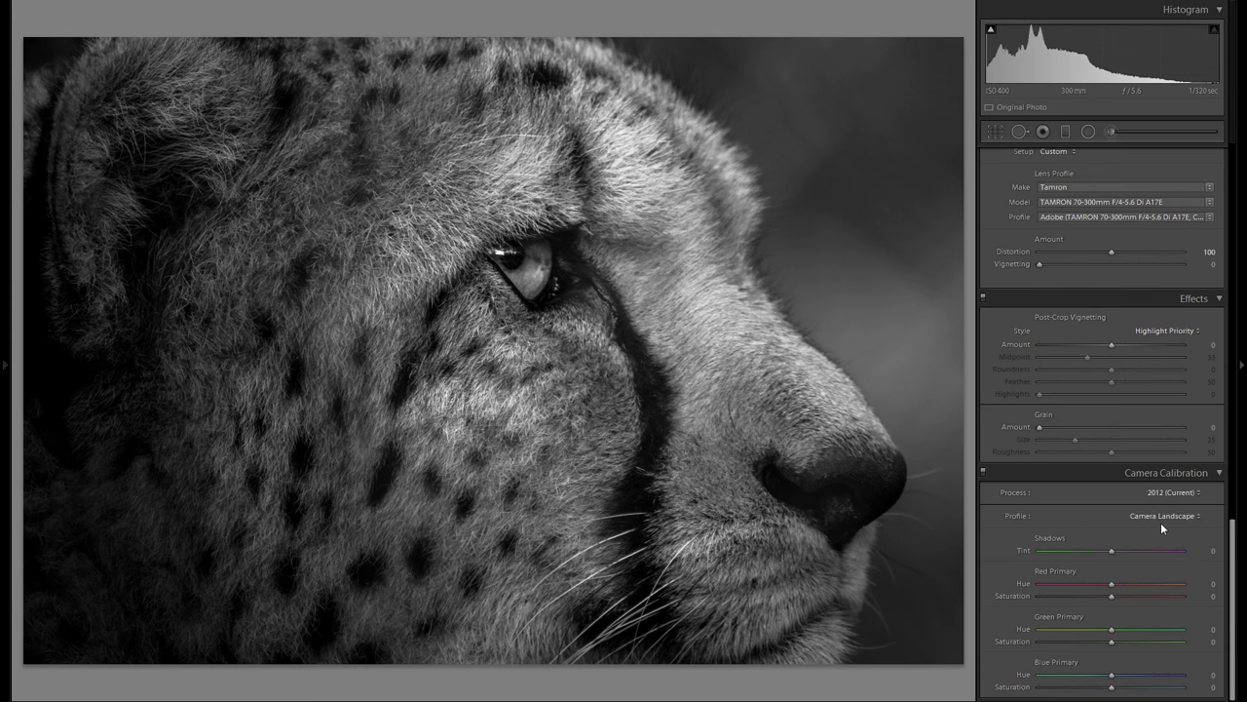
click(1159, 518)
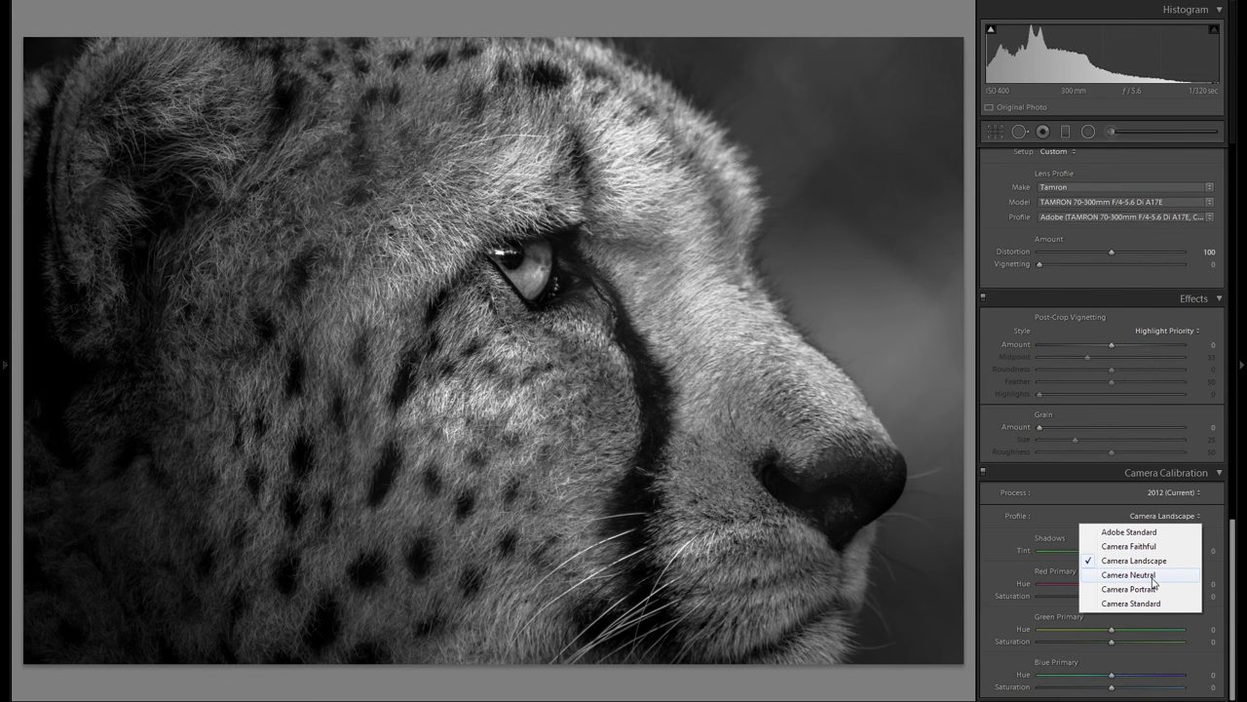
click(1153, 576)
Step: Try the Camera Portrait and Camera Standard calibration profiles and return to Adobe Standard
click(1159, 518)
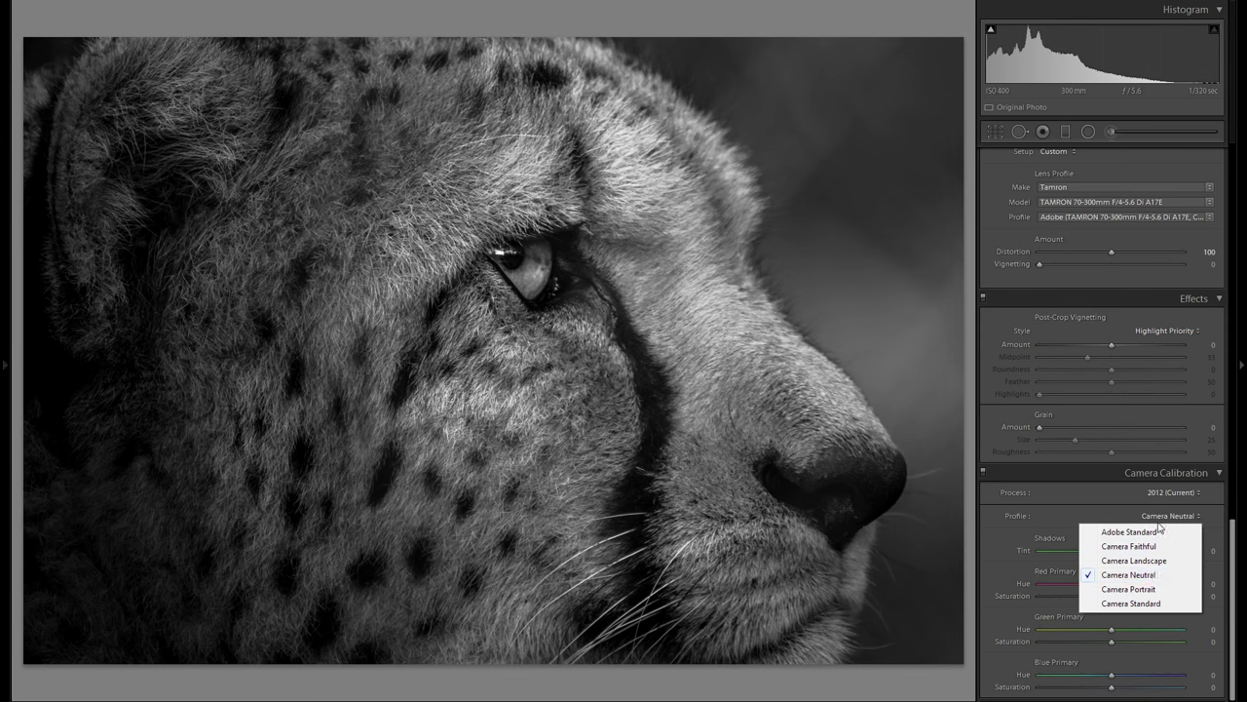
click(1153, 592)
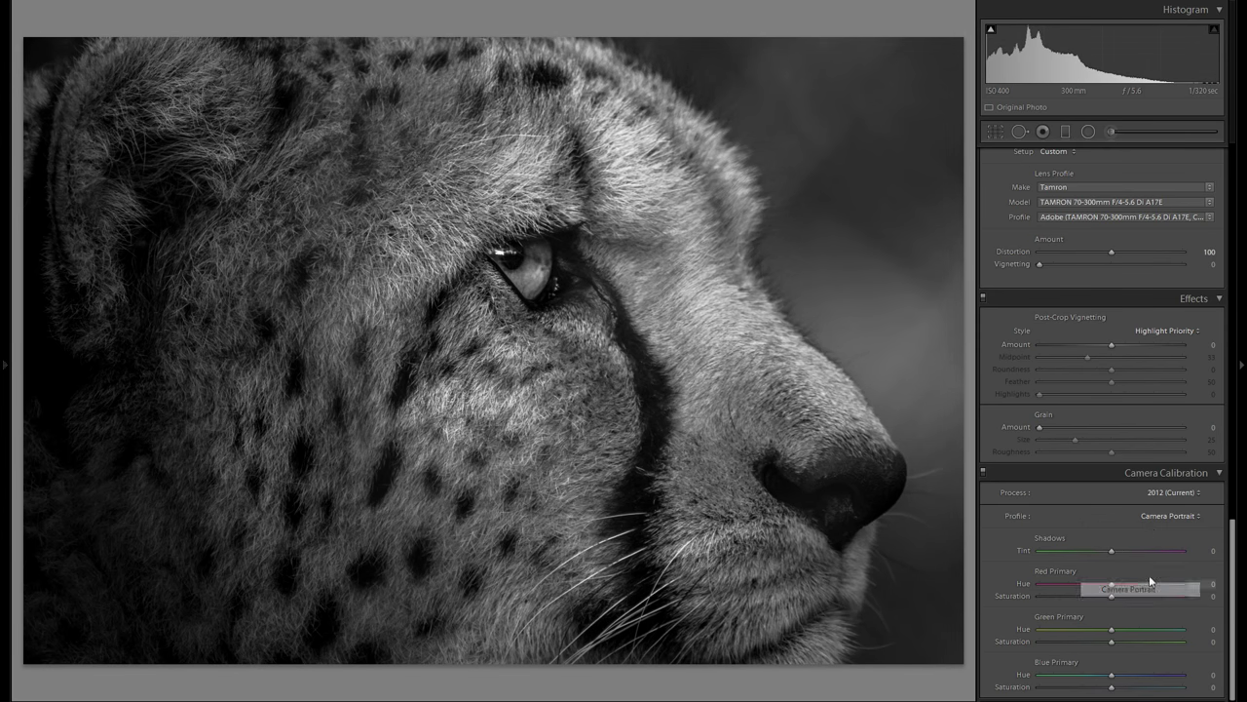
click(1164, 519)
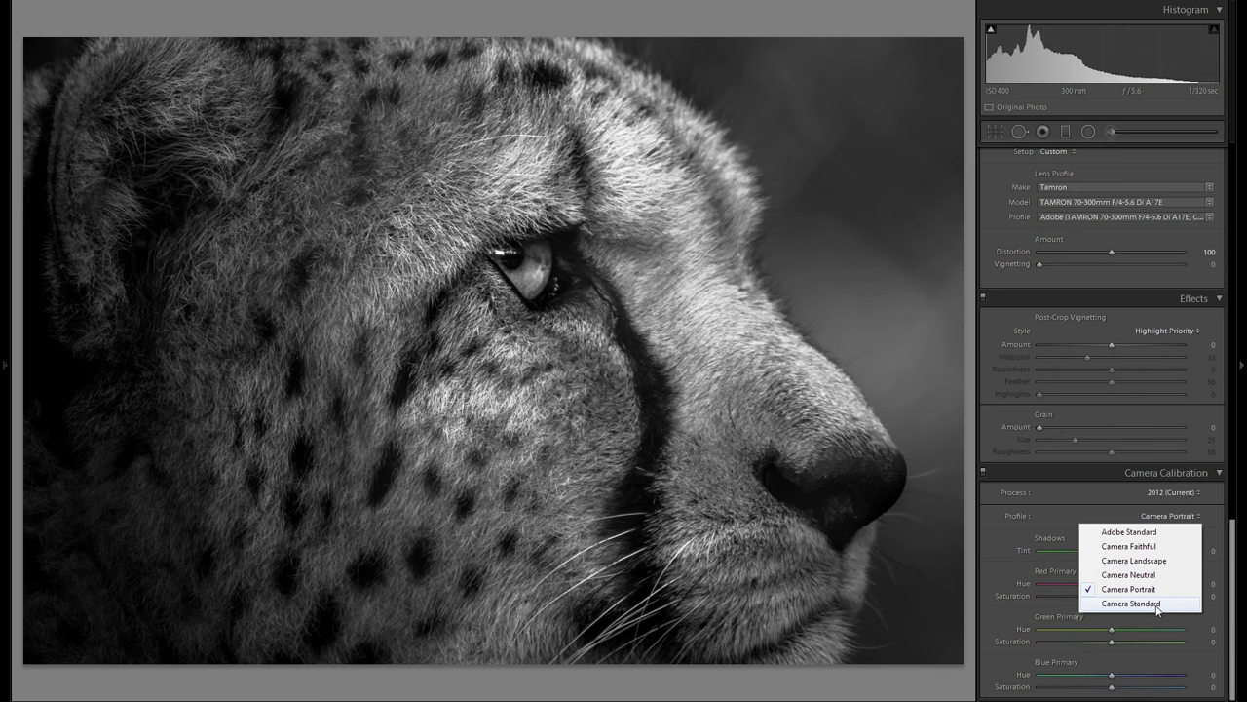
click(1159, 604)
click(1166, 521)
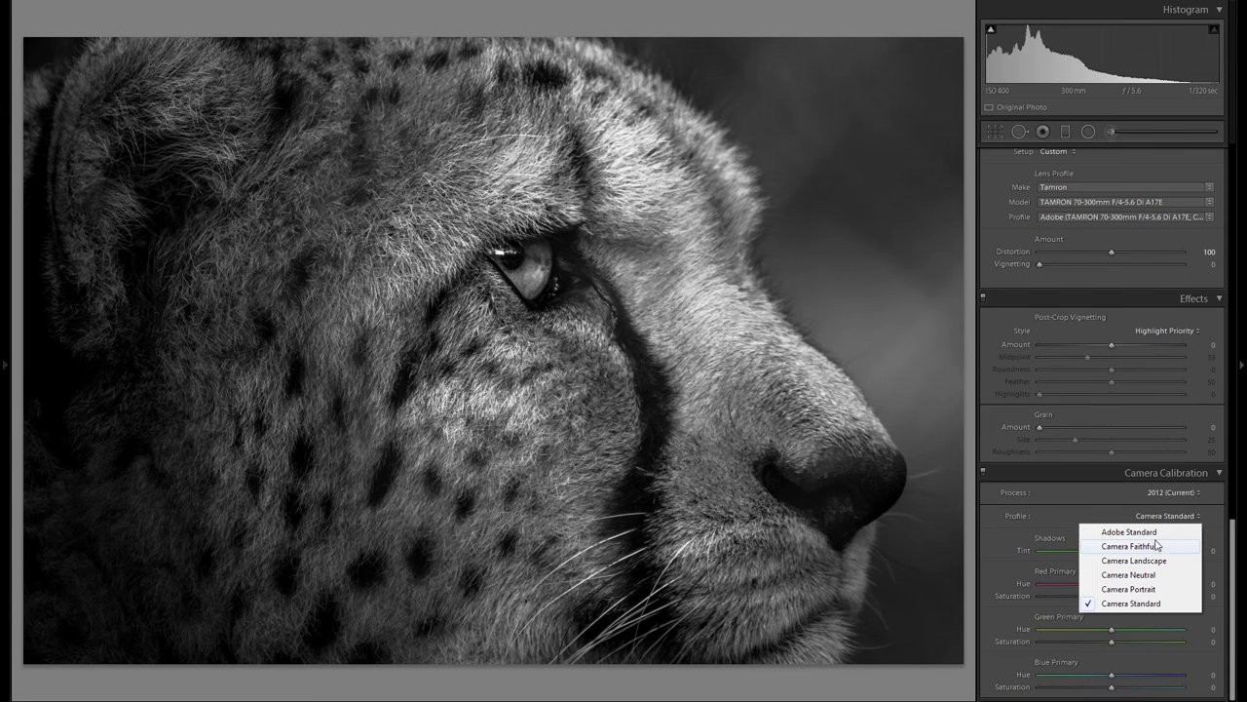
click(1154, 533)
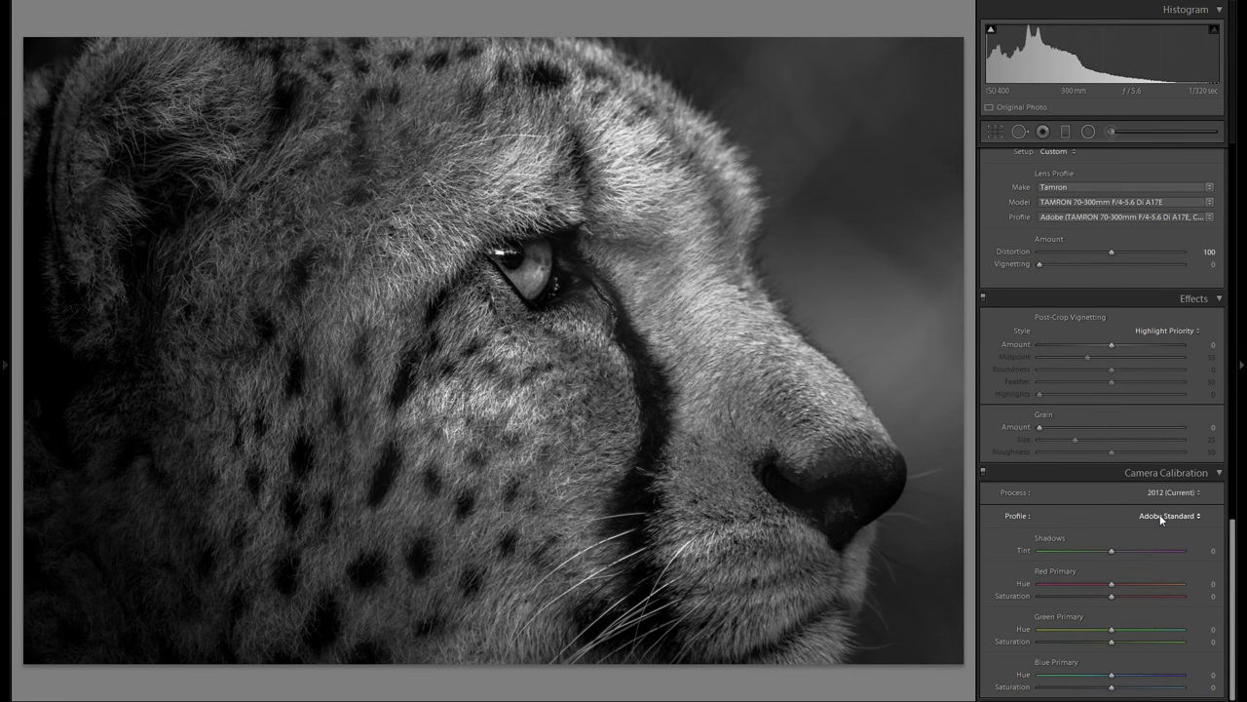
Step: Compare the Camera Faithful, Camera Neutral and Camera Standard calibration profiles once more
click(1162, 520)
click(1157, 545)
click(1165, 519)
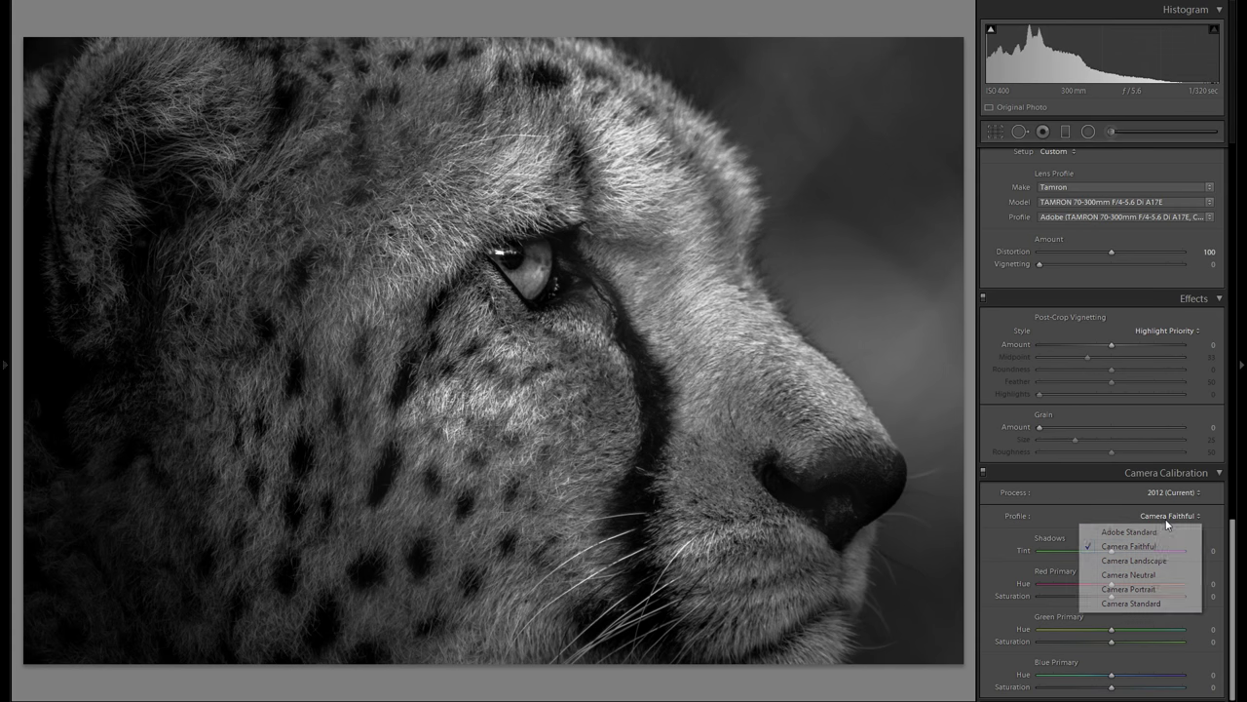
click(1161, 574)
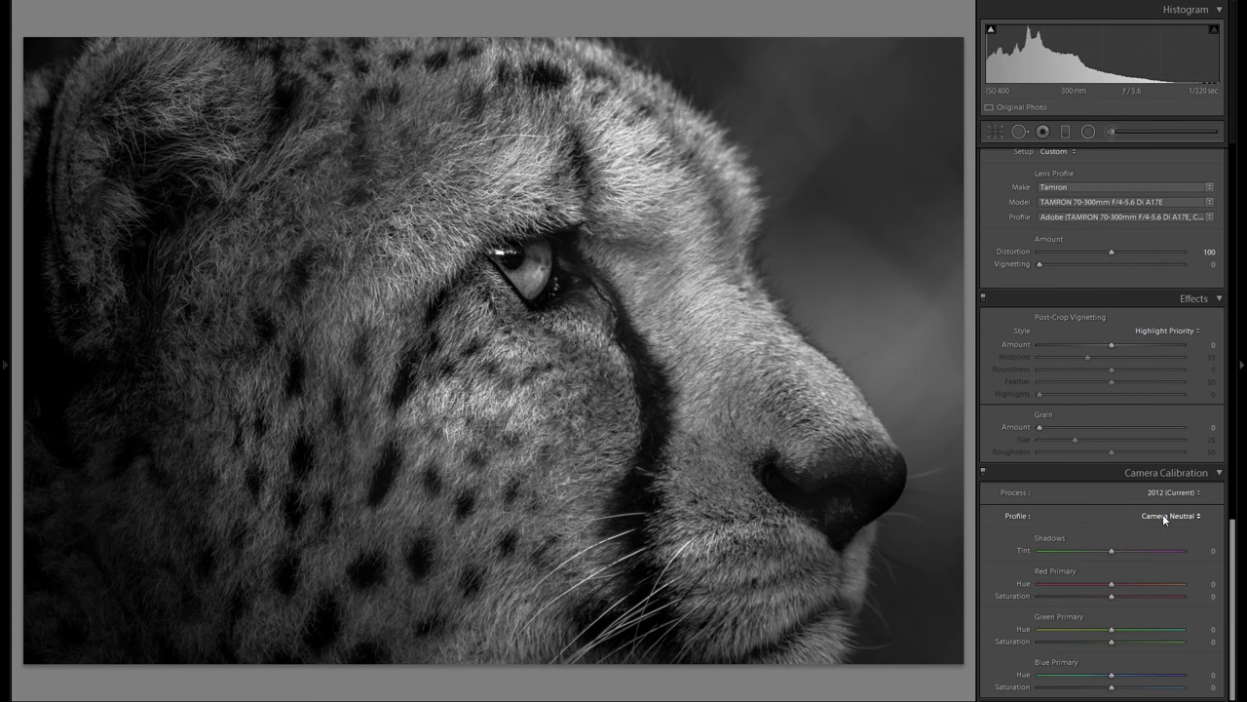
click(1165, 516)
click(1159, 603)
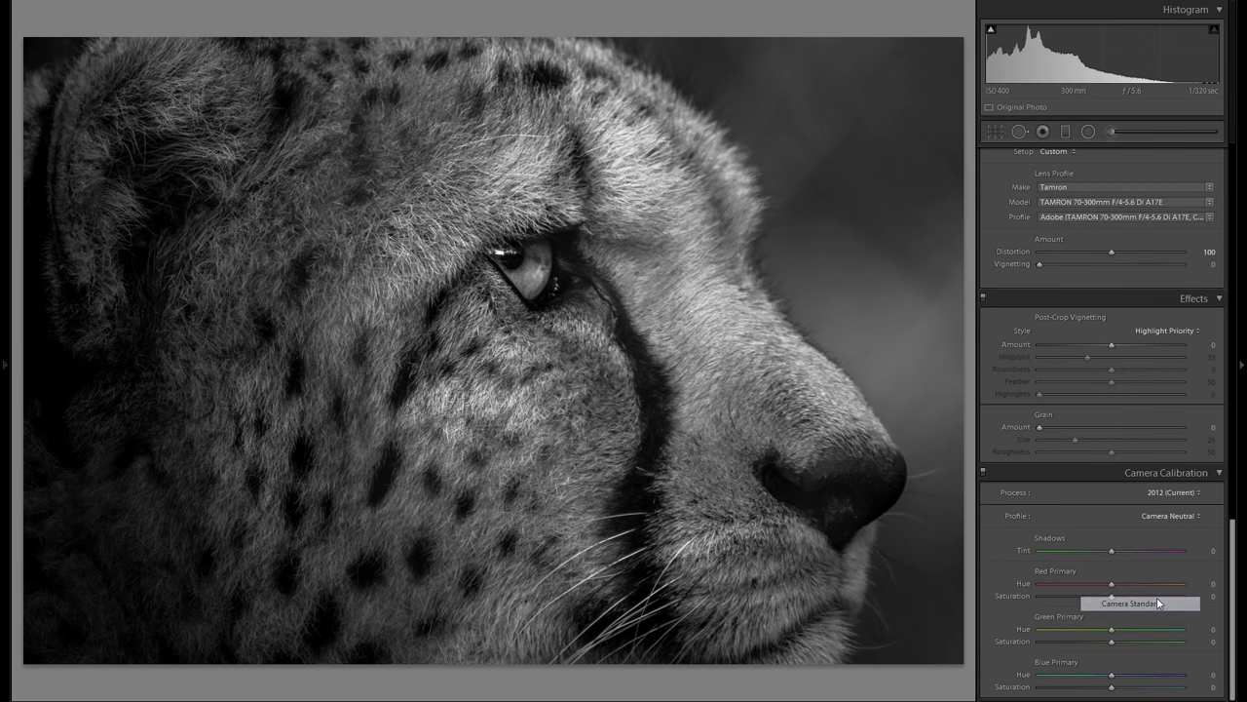
Step: Compare Adobe Standard against Camera Standard and apply Camera Standard as the calibration profile
click(1154, 520)
click(1161, 514)
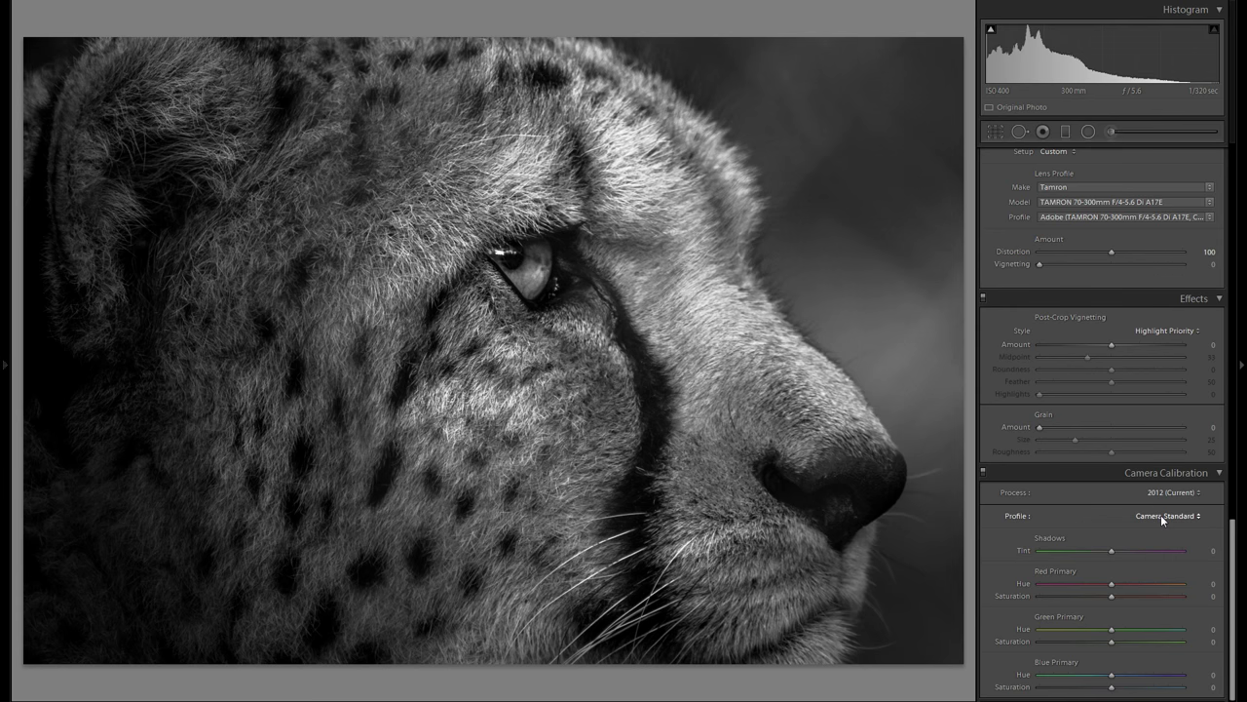
click(1160, 514)
click(1160, 527)
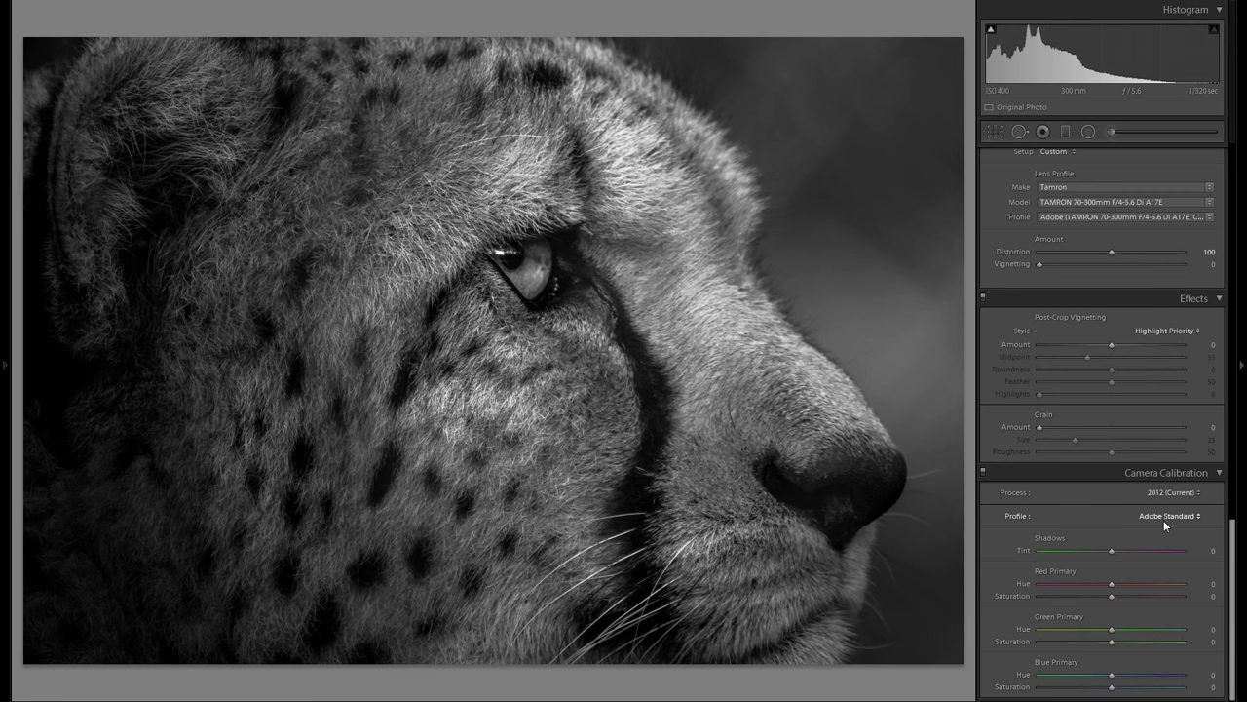
click(1164, 514)
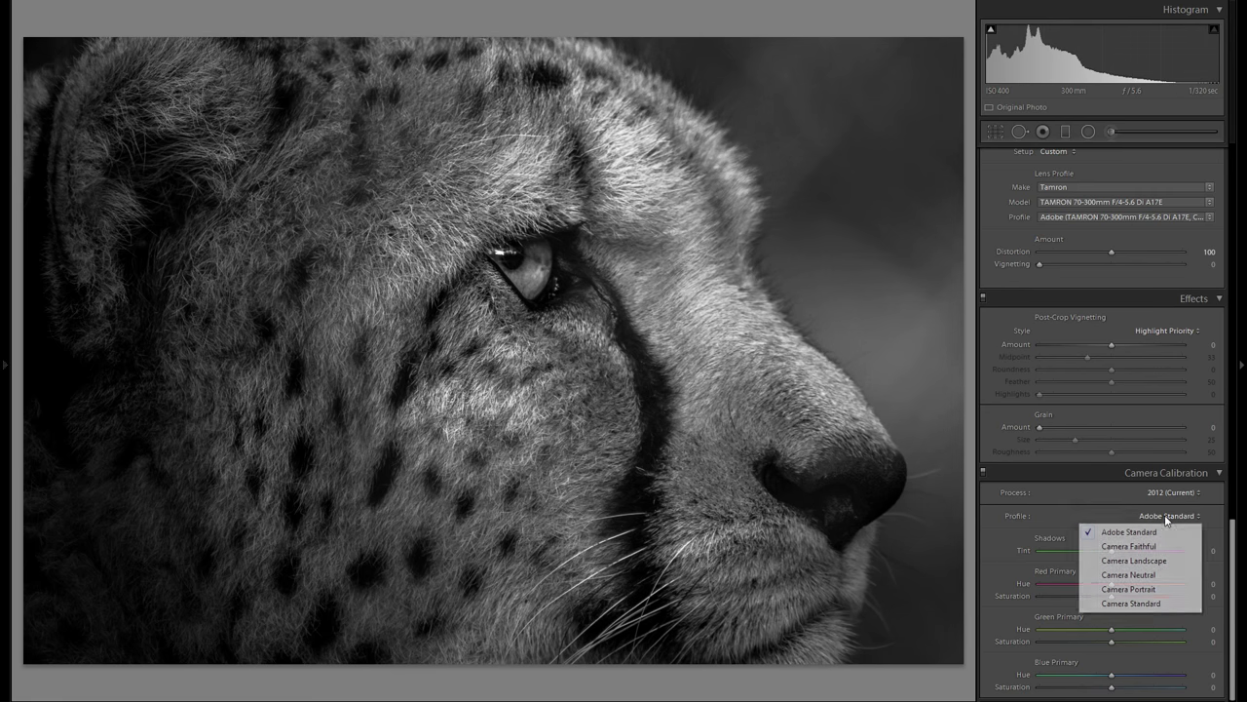
click(1130, 603)
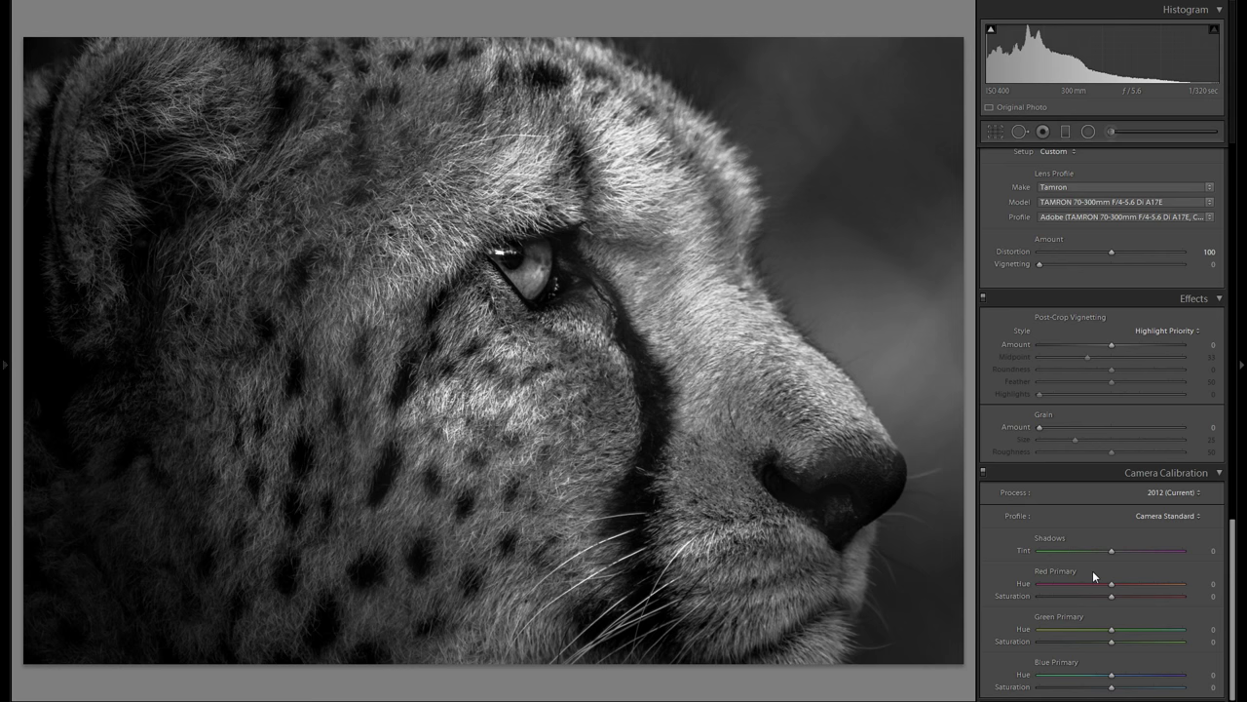
Step: Try lower and higher Red Primary hue values in the camera calibration and reset the hue to 0
click(1068, 583)
click(1149, 583)
double_click(1025, 584)
scroll(1090, 546, up, 15)
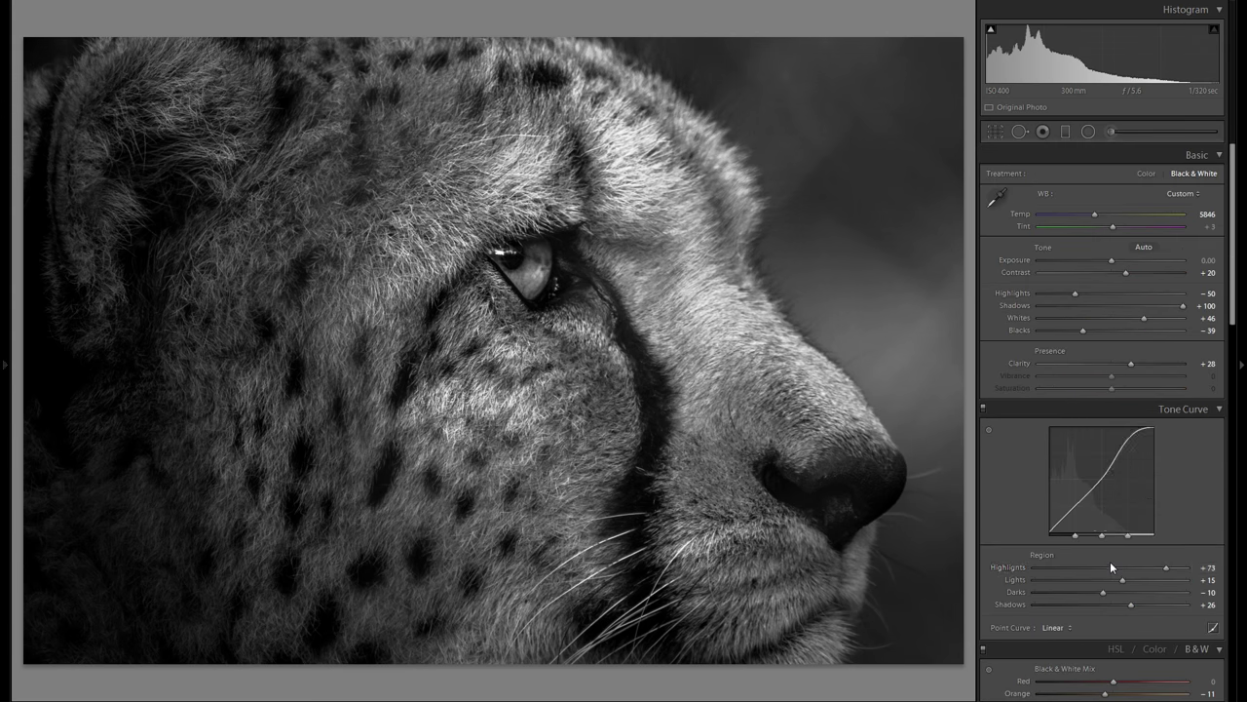
scroll(1111, 562, down, 15)
scroll(1092, 521, up, 10)
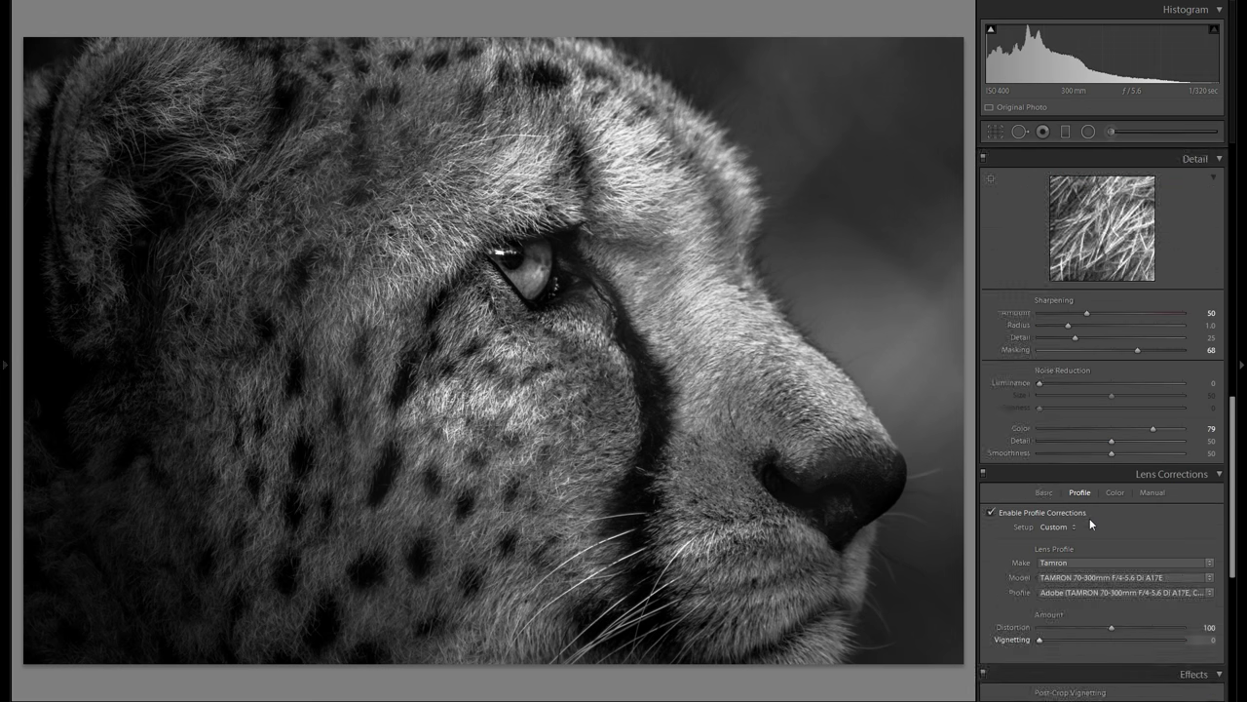
scroll(1077, 503, up, 1)
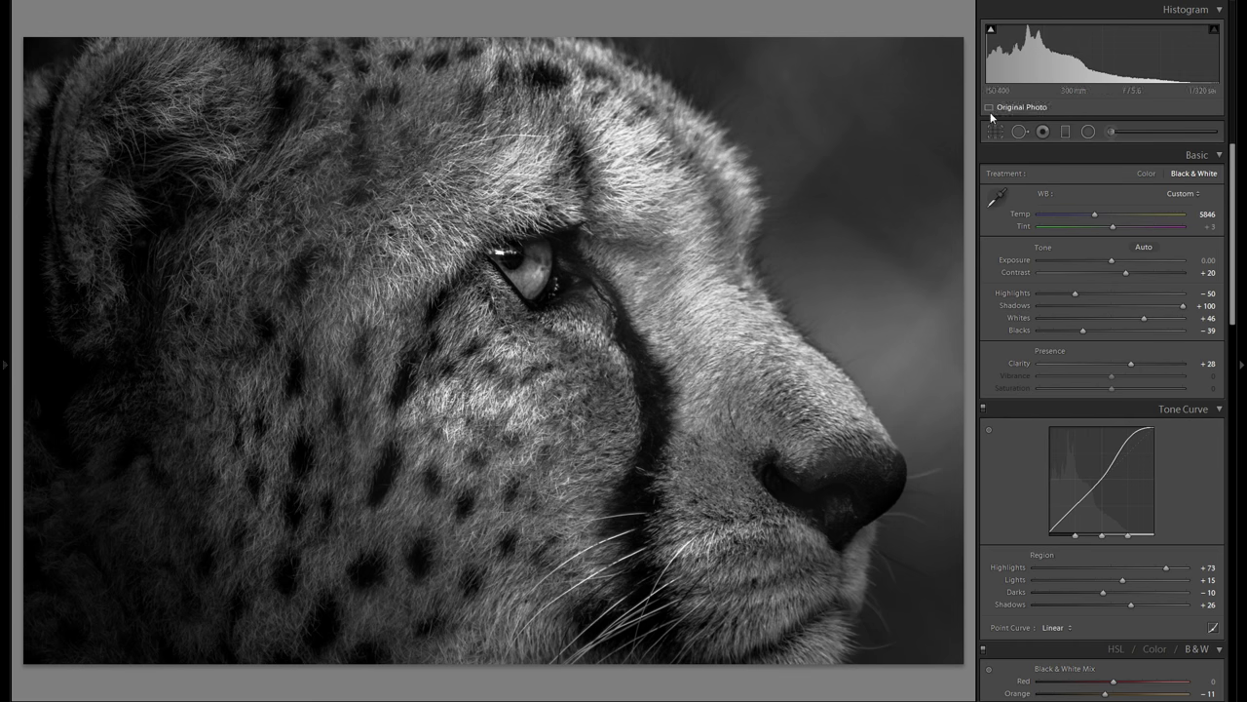
Step: Draw diagonal graduated filters across the cheetah's face and reposition one over the brow beside the eye
click(1069, 133)
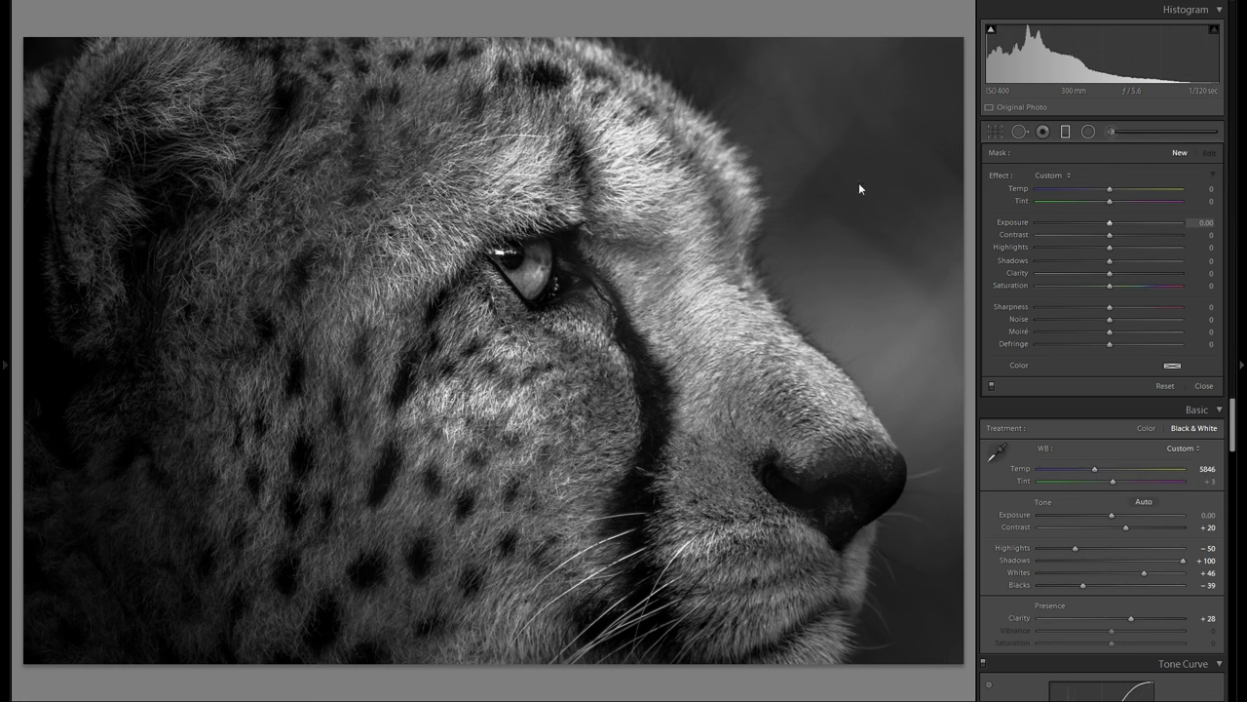
drag(793, 103, 565, 254)
drag(475, 328, 334, 412)
drag(568, 262, 636, 225)
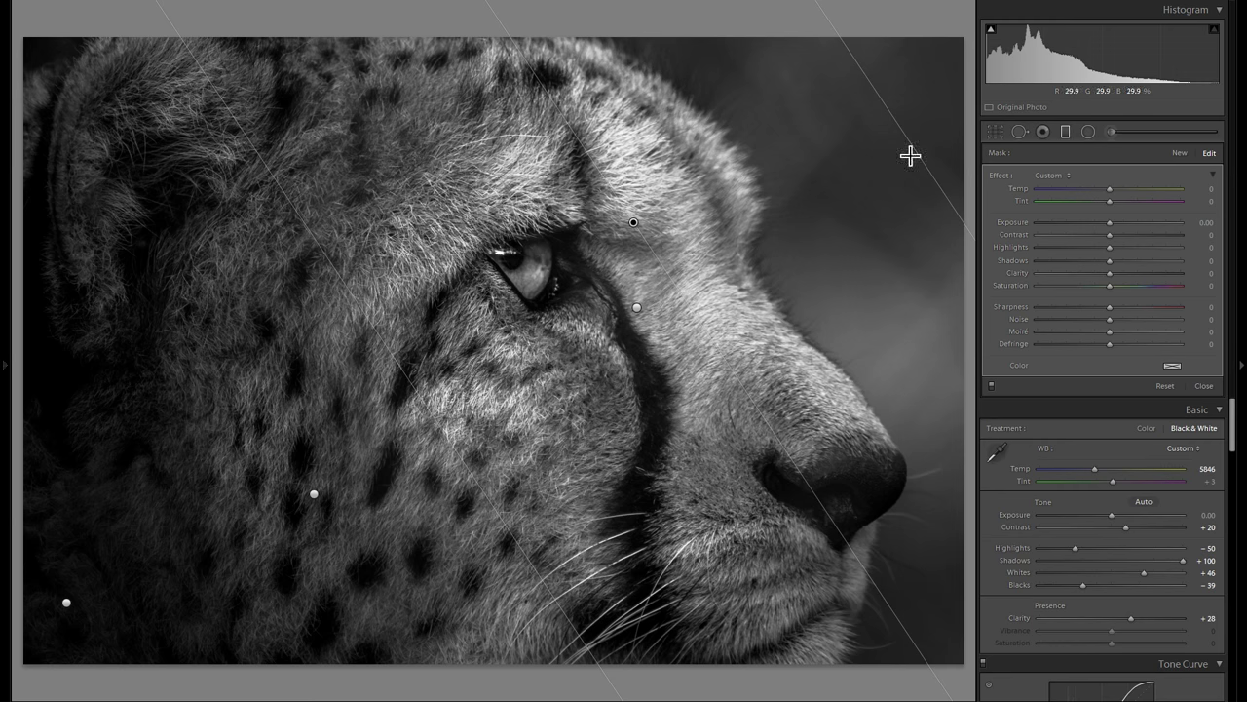
Step: Move the brow's graduated filter toward the forehead's edge and set its exposure to 0.56
drag(633, 222, 733, 191)
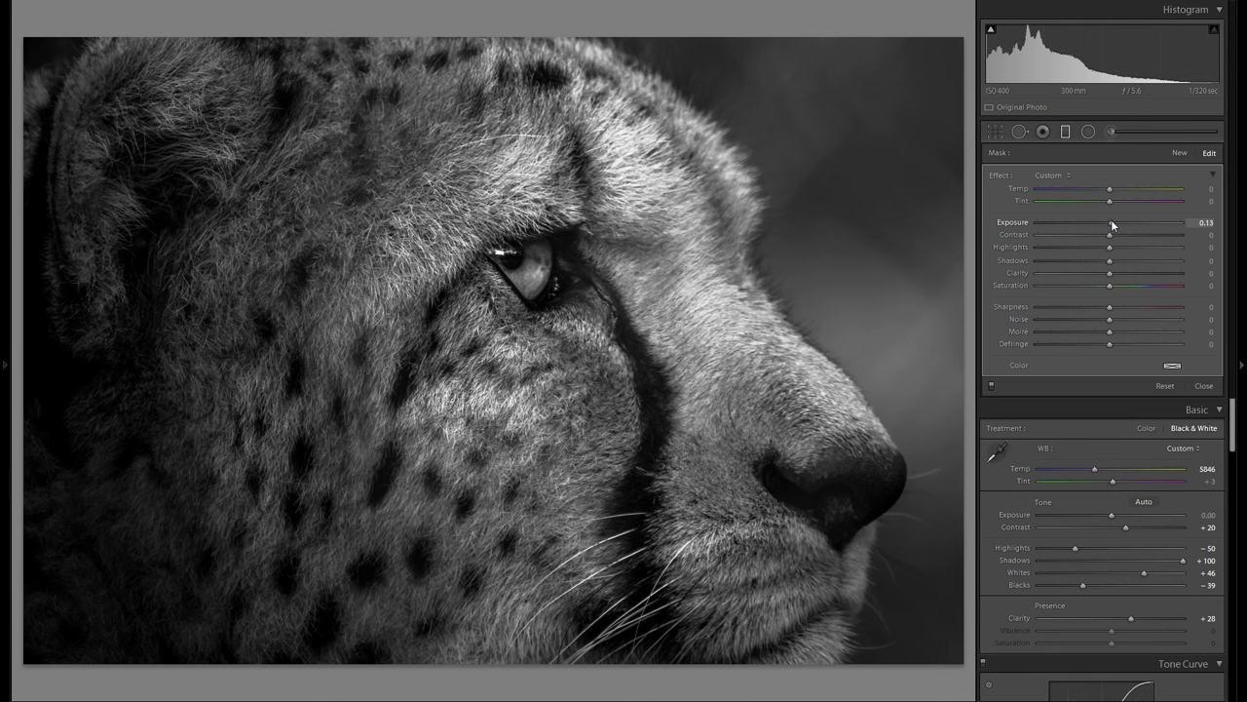
drag(1118, 221, 1124, 225)
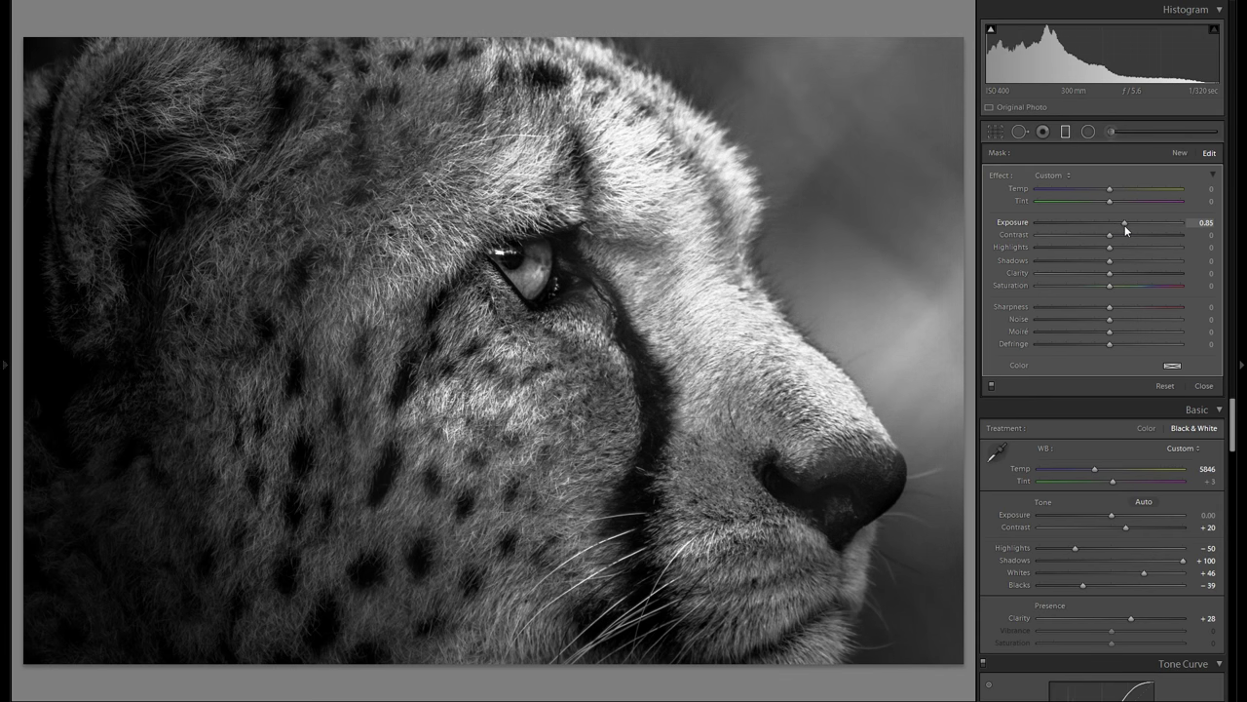
drag(1122, 225, 1120, 225)
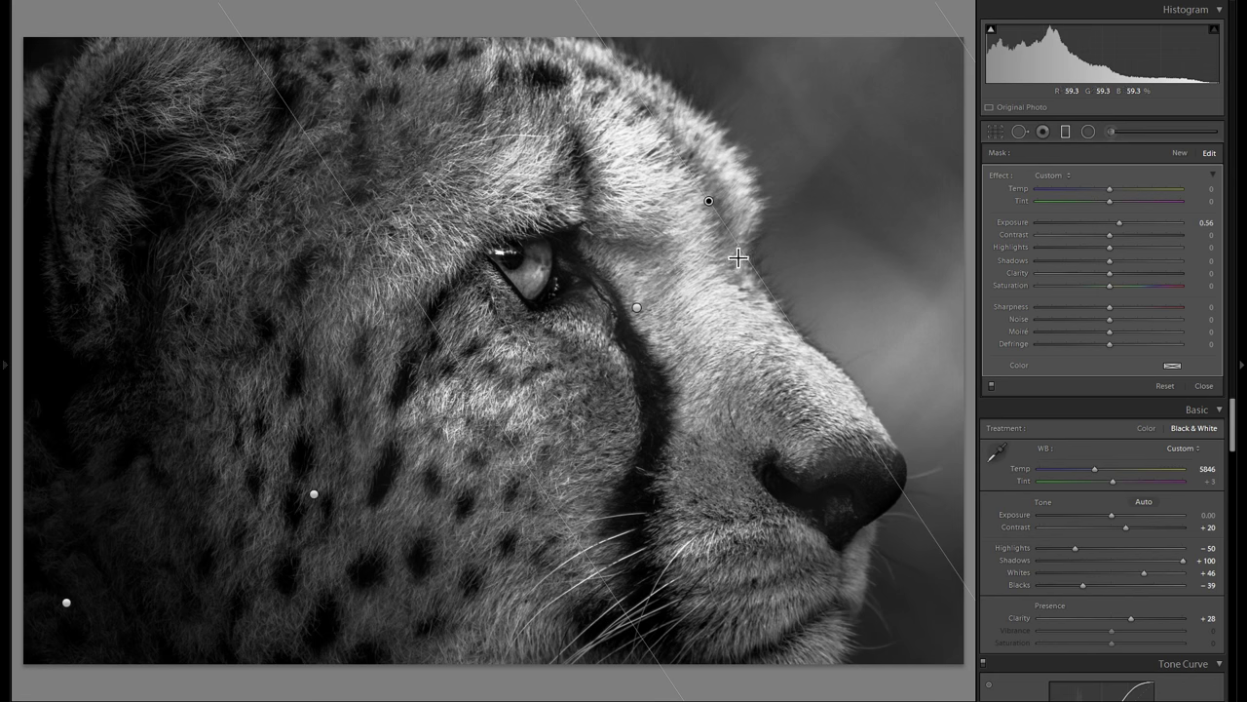
Step: Add a diagonal graduated filter over the background beside the forehead, shift it outward and raise its exposure to about 0.4
click(1178, 153)
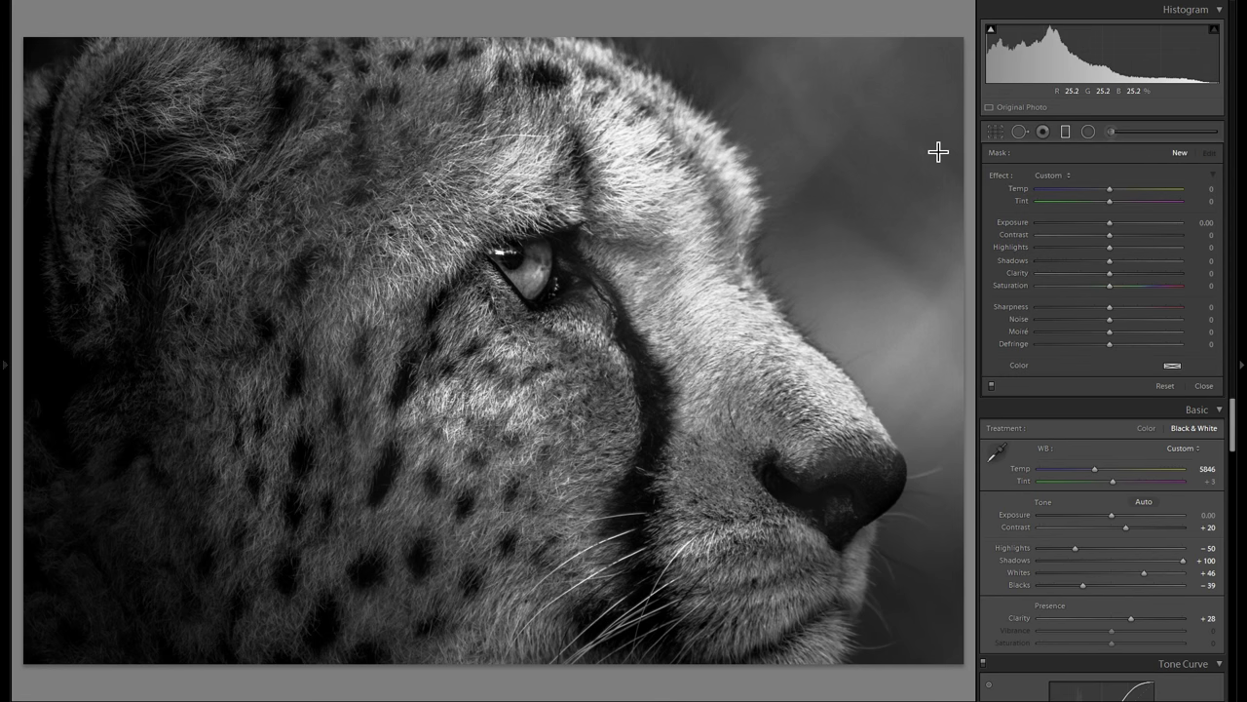
drag(850, 175, 690, 313)
drag(791, 204, 871, 137)
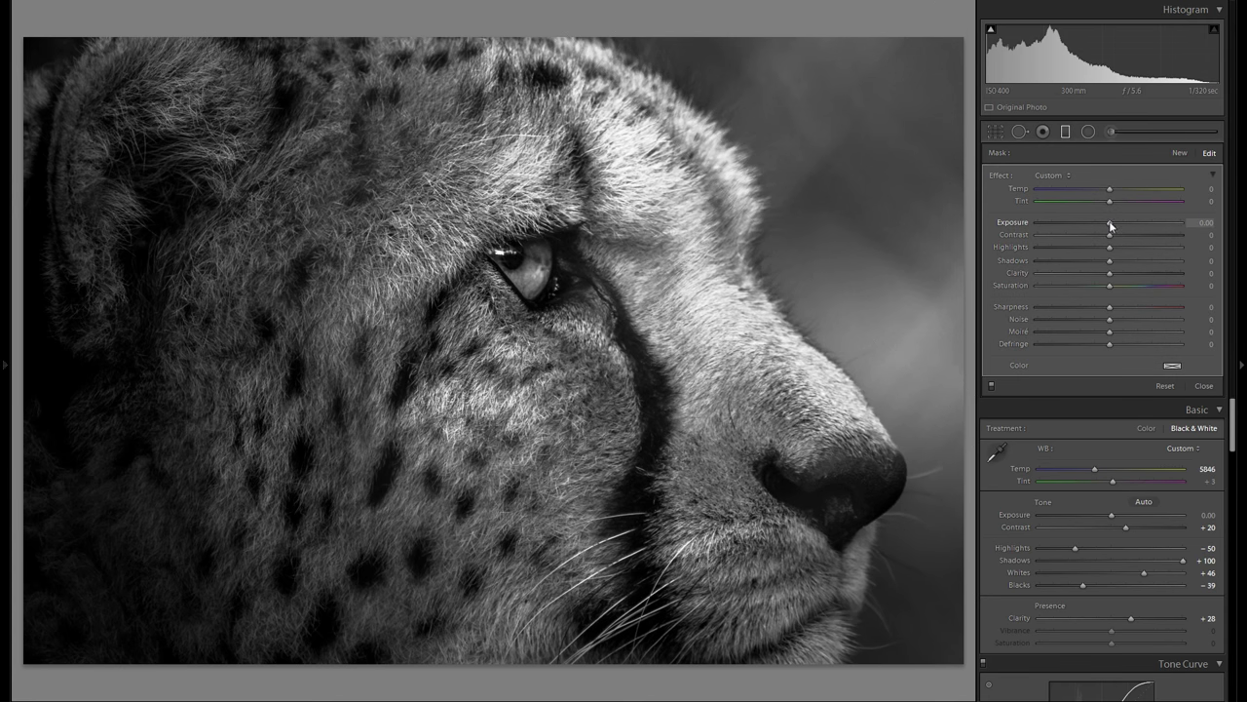
drag(1117, 226, 1120, 226)
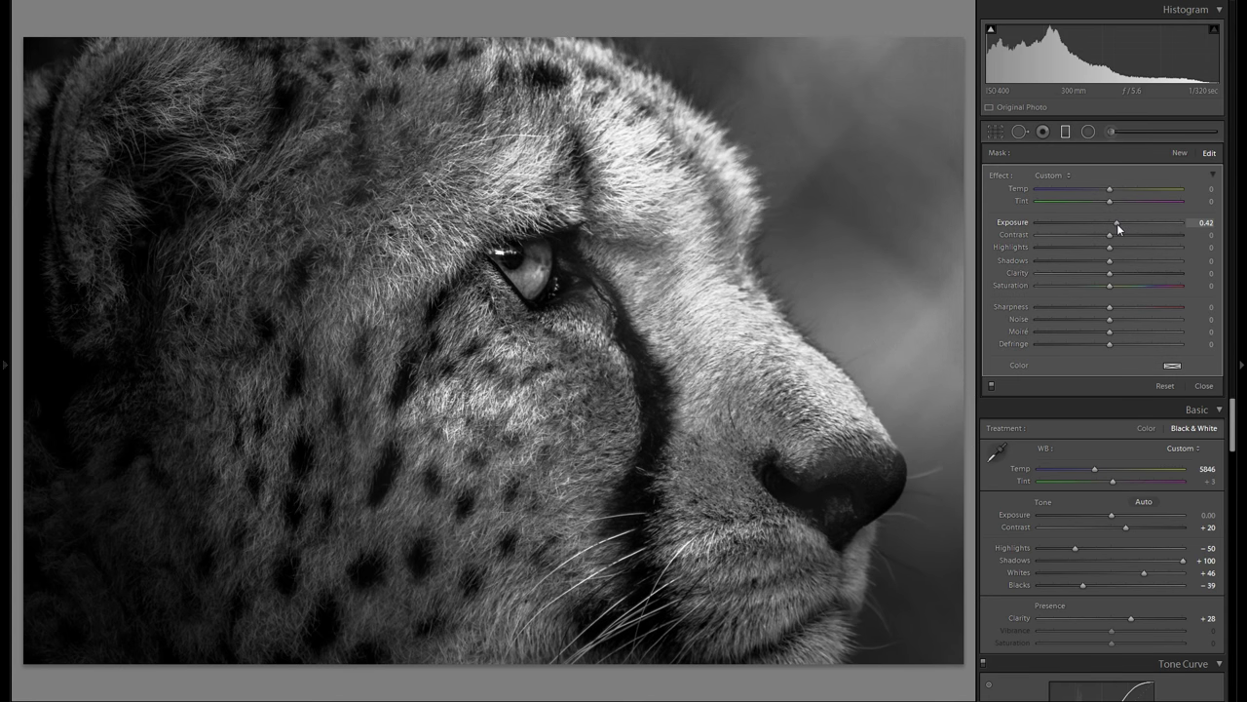
drag(1115, 228, 1082, 226)
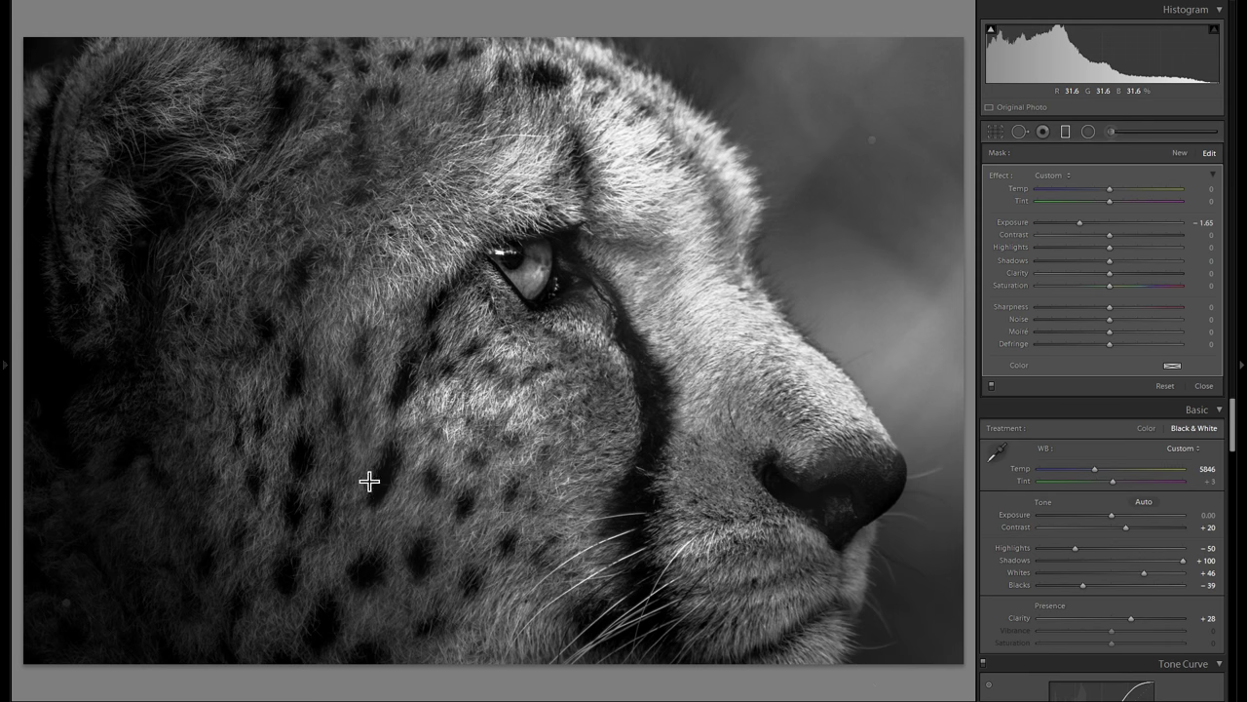
Step: Try deleting the graduated filter on the cheek and undo the deletion
right_click(313, 495)
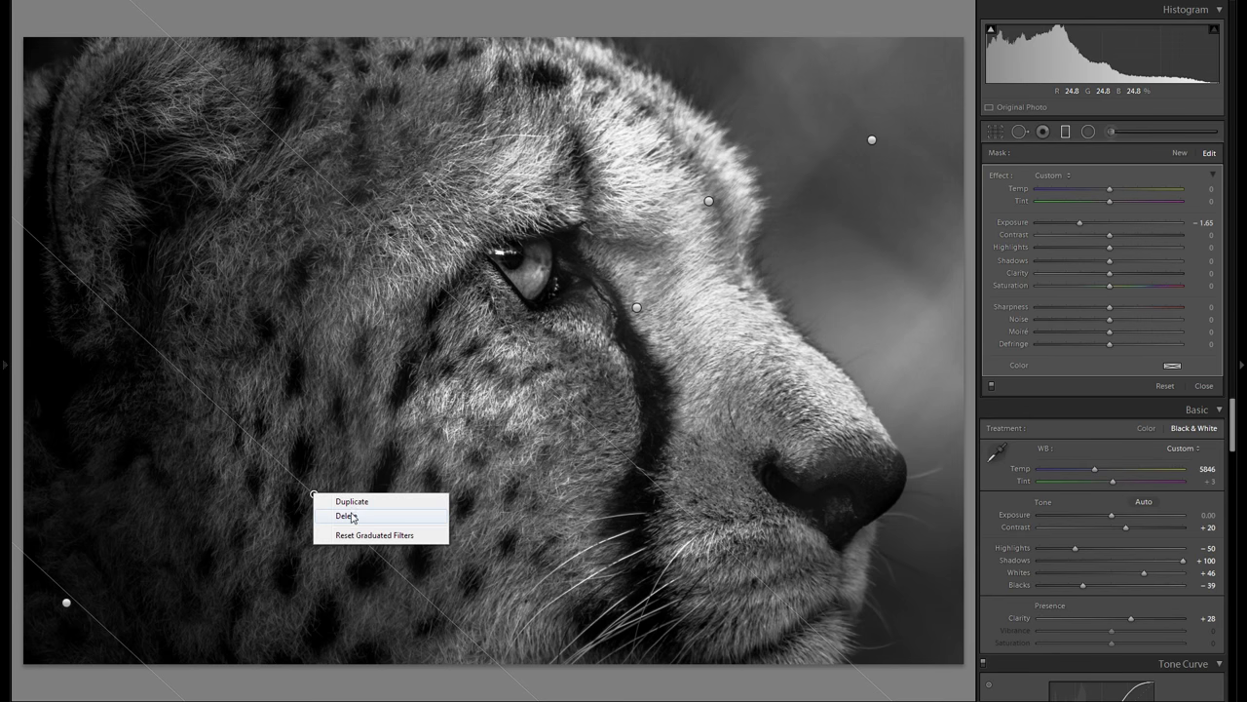
click(352, 518)
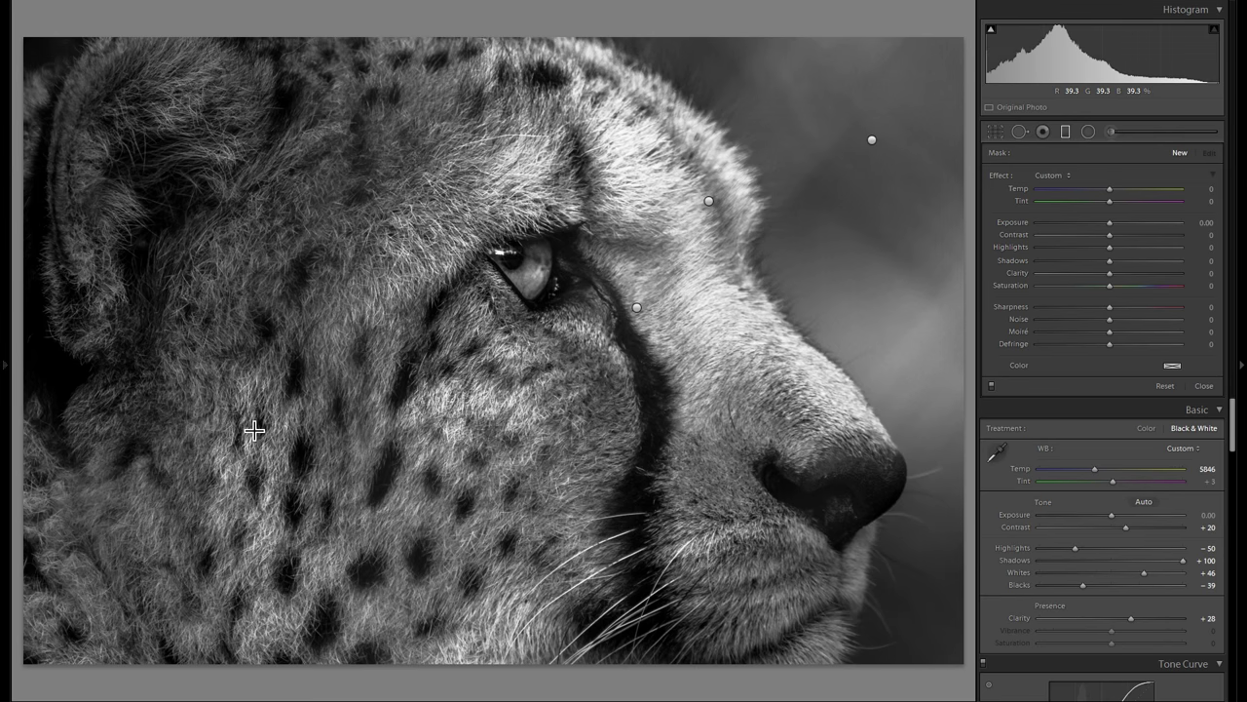
key(ctrl+z)
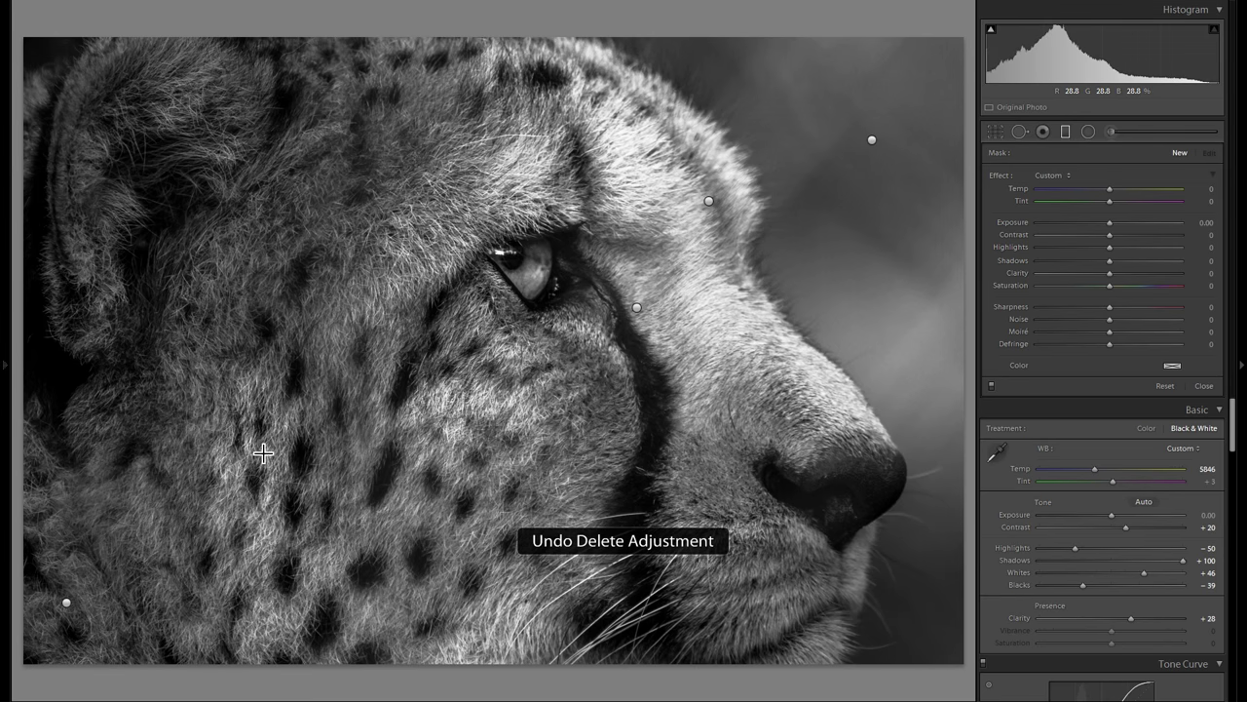
Step: Try resetting the cheek filter's exposure to 0 and undo the reset
click(316, 496)
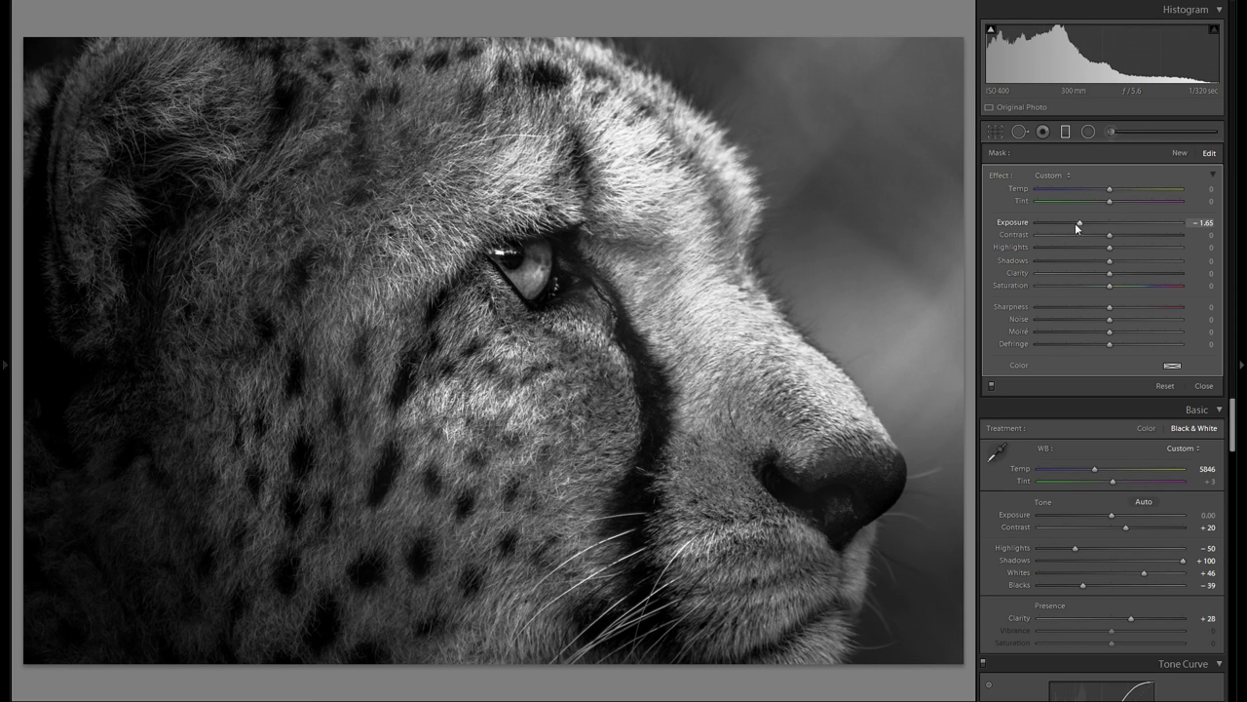
double_click(1028, 222)
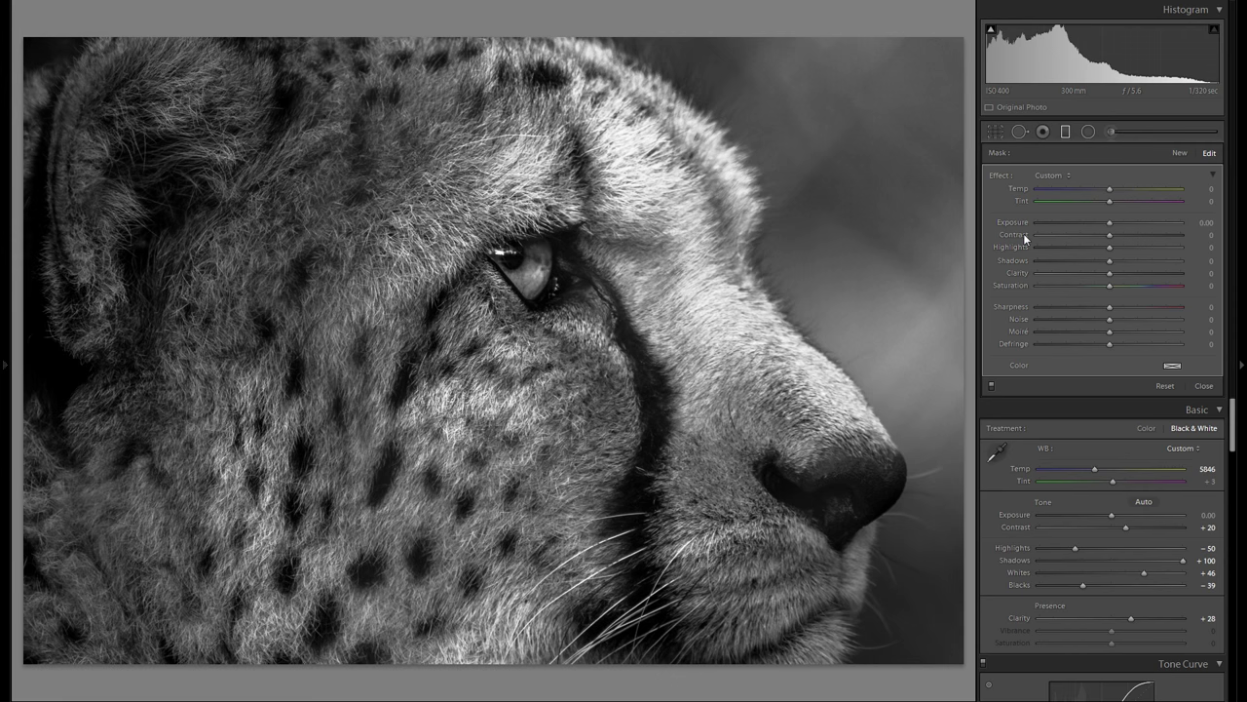
key(ctrl+z)
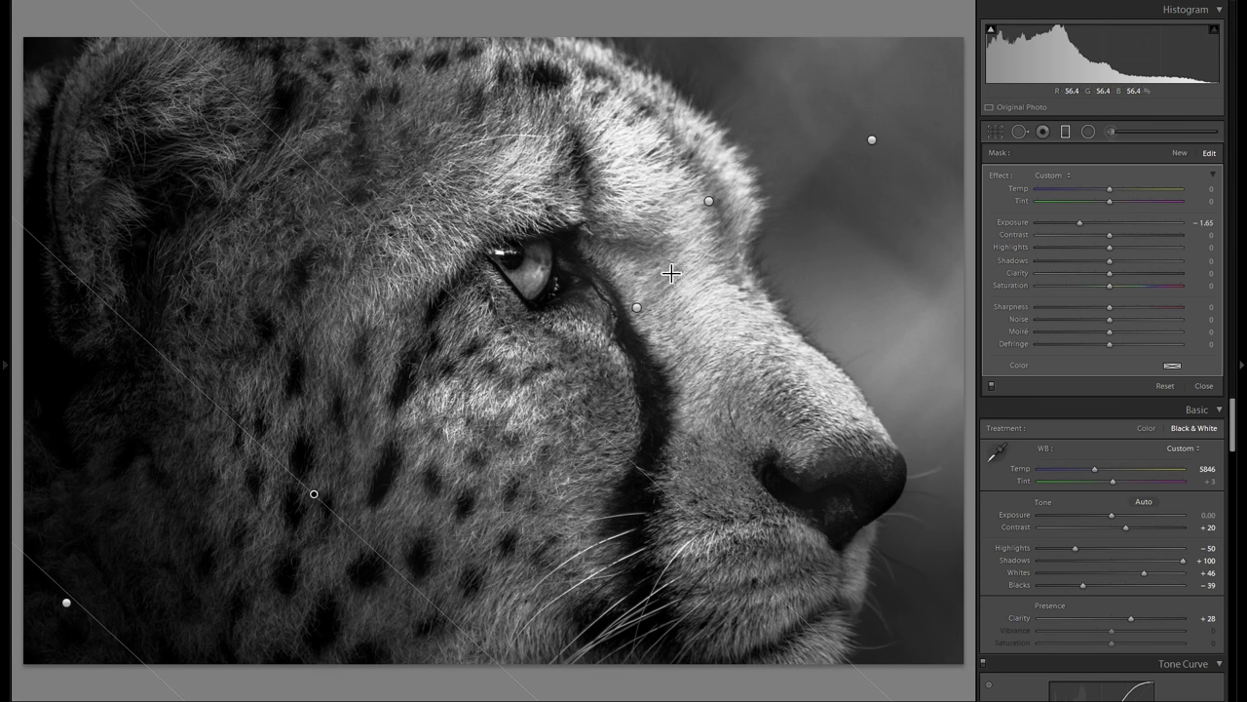
Step: Review the neck and cheek graduated filters, try deleting both to compare the image without them, and undo both deletions
click(66, 603)
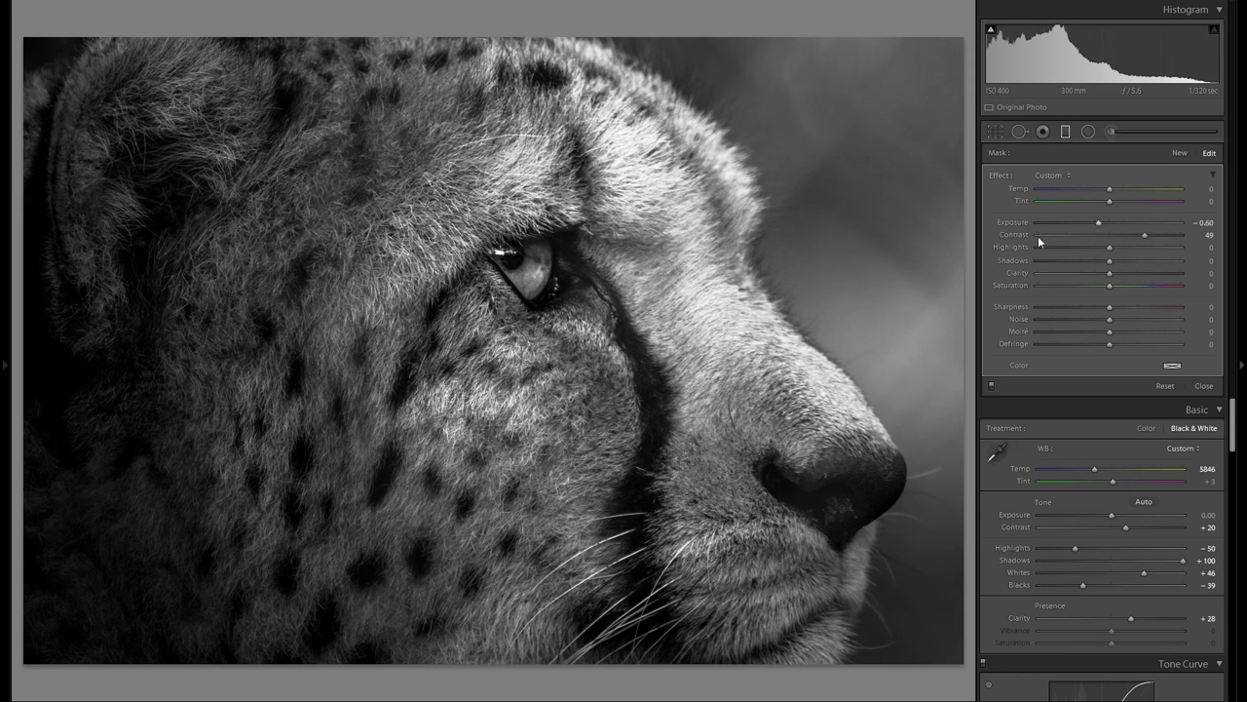
click(314, 495)
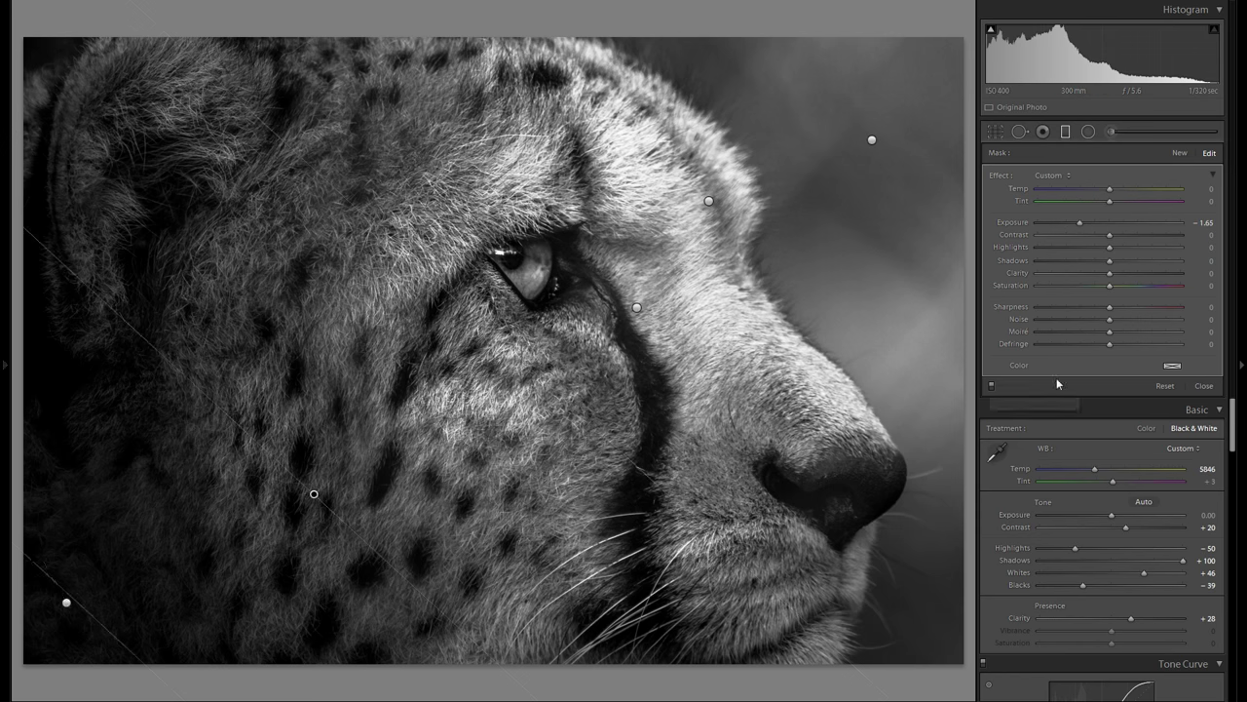
right_click(313, 495)
click(357, 521)
right_click(66, 602)
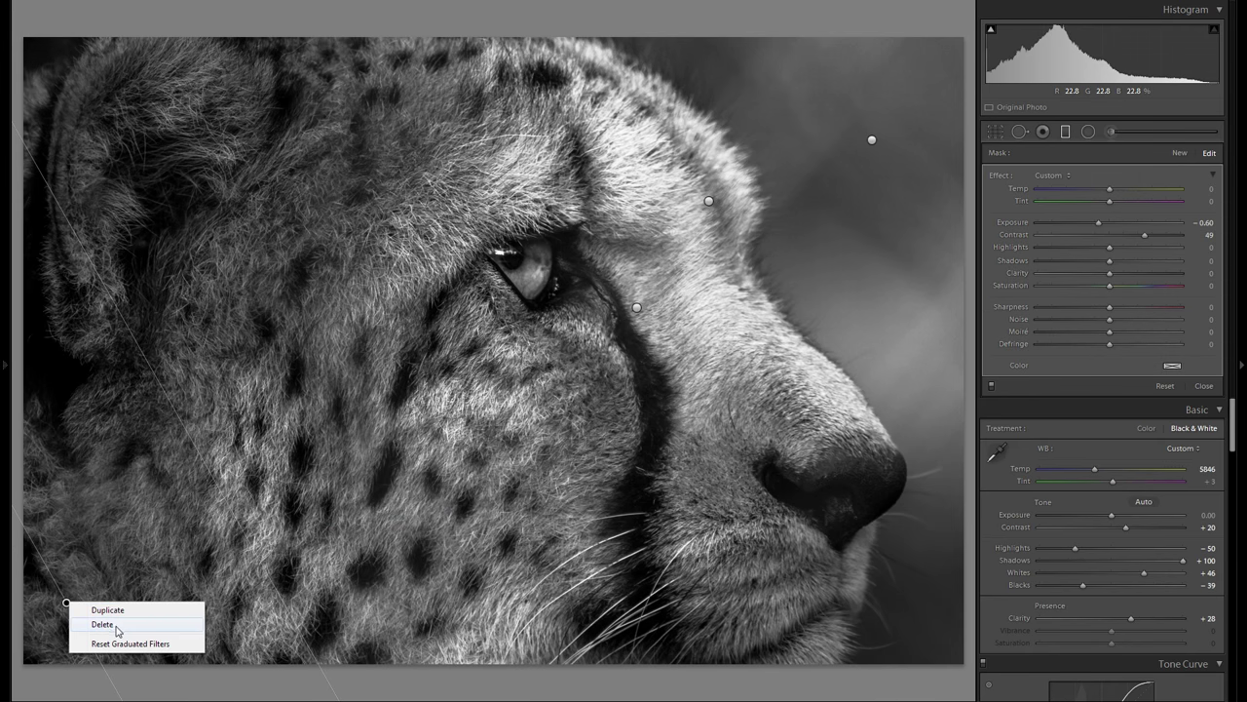
click(88, 625)
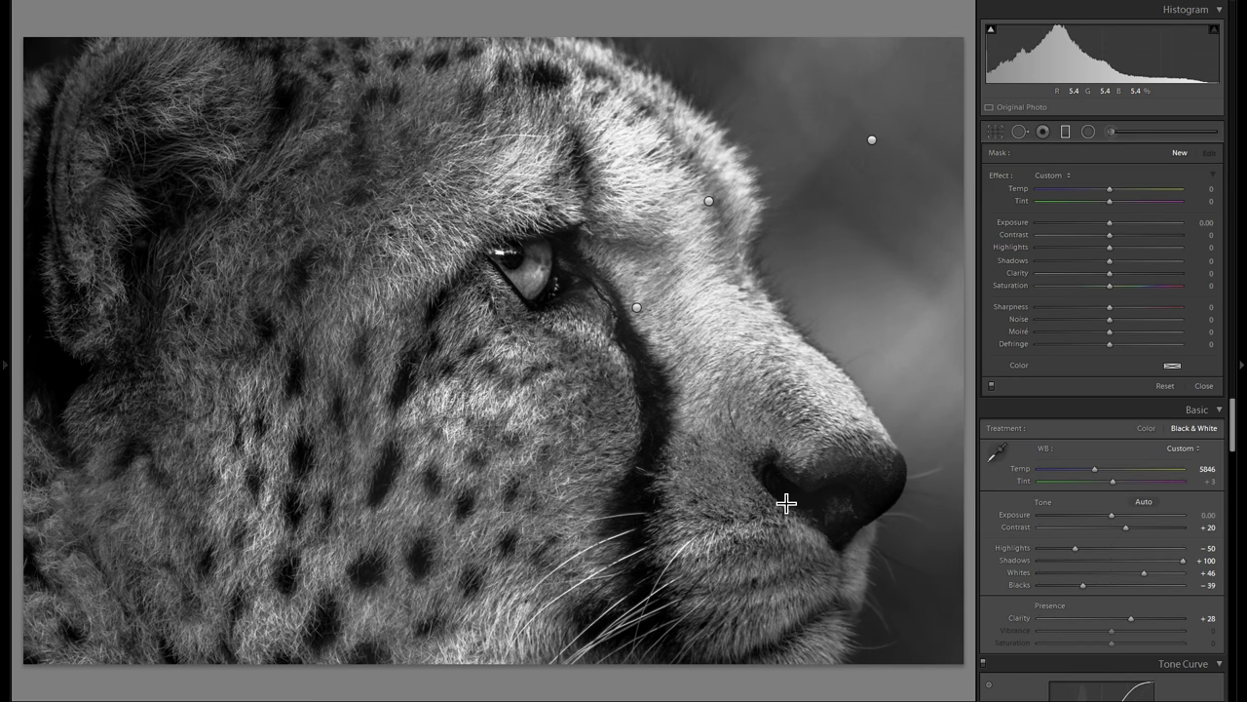
key(ctrl+z)
key(ctrl+z)
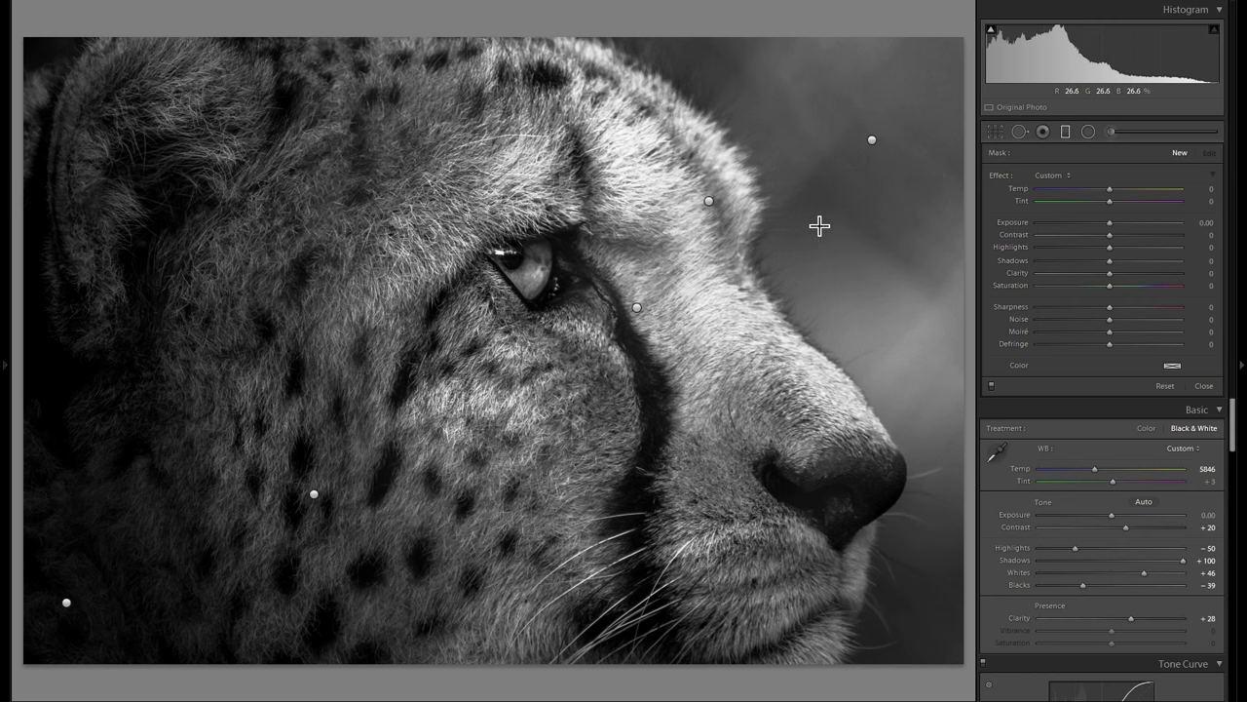
Step: Finish editing the graduated filters and set the tone curve's Highlights to +38
key(k)
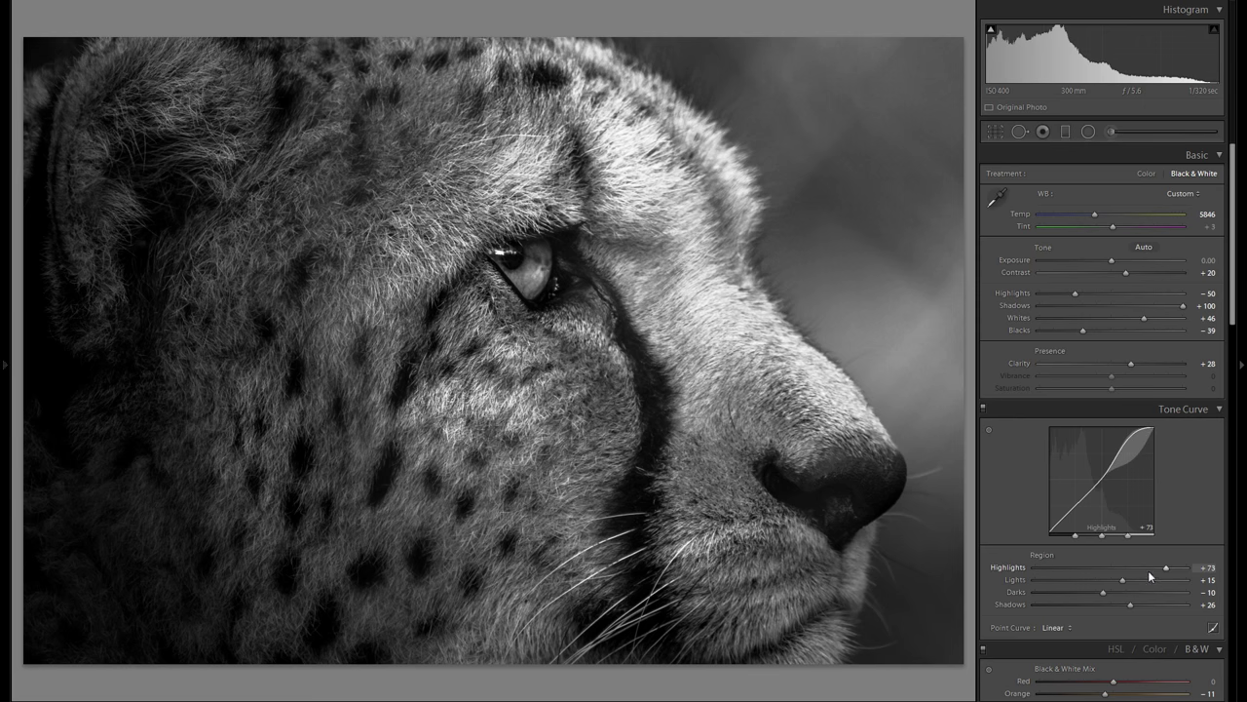
drag(1146, 570, 1145, 568)
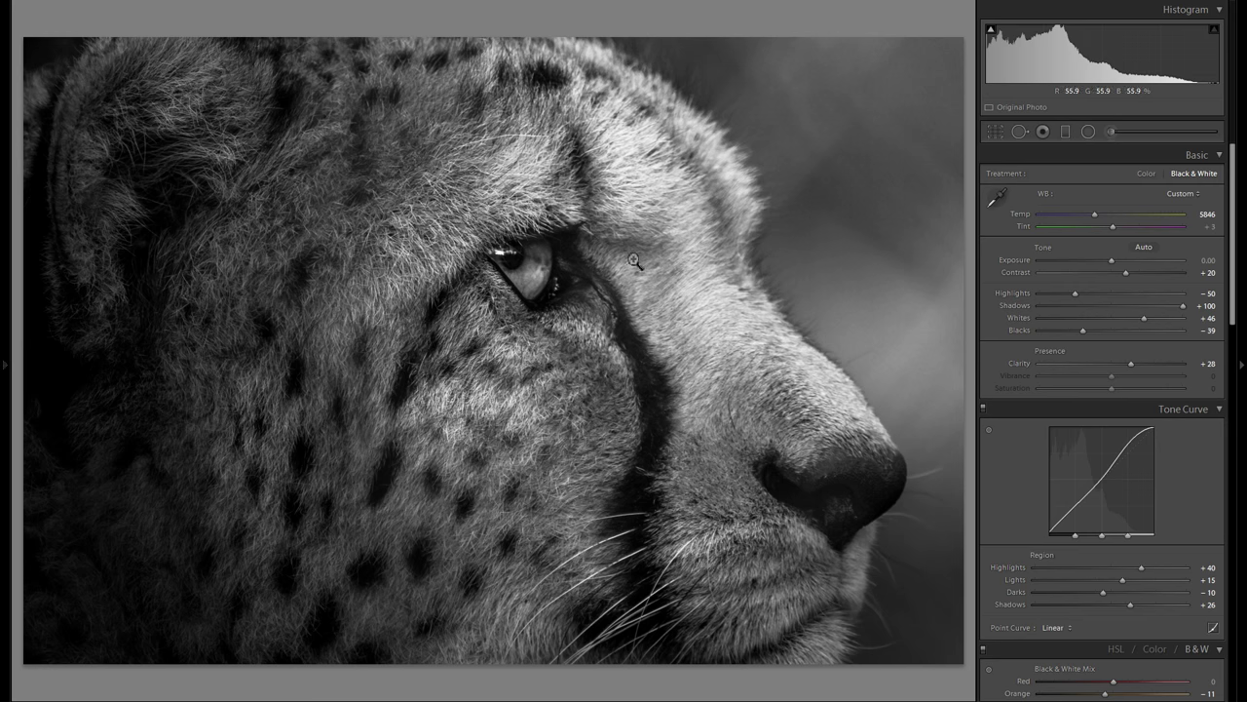
key(ctrl+z)
click(1135, 568)
Step: Compare the original colour and an early black-and-white history state with the edit, and return to the latest Highlight Tones state
click(8, 363)
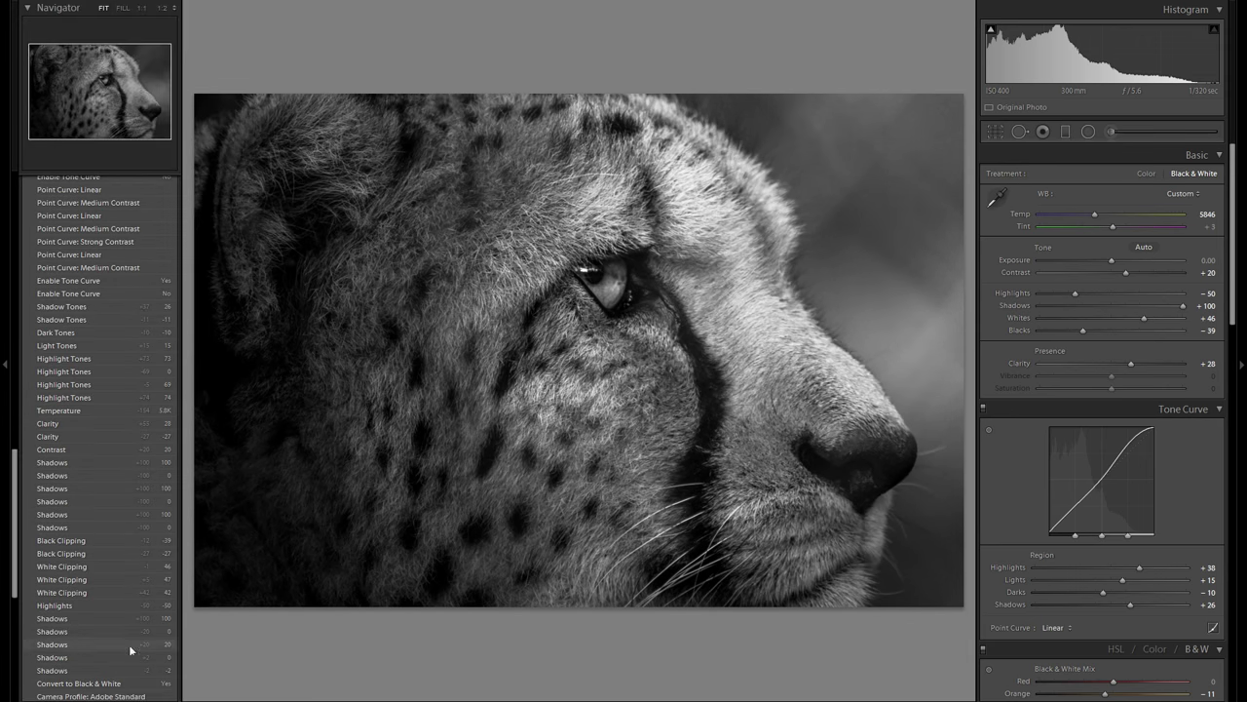
click(126, 696)
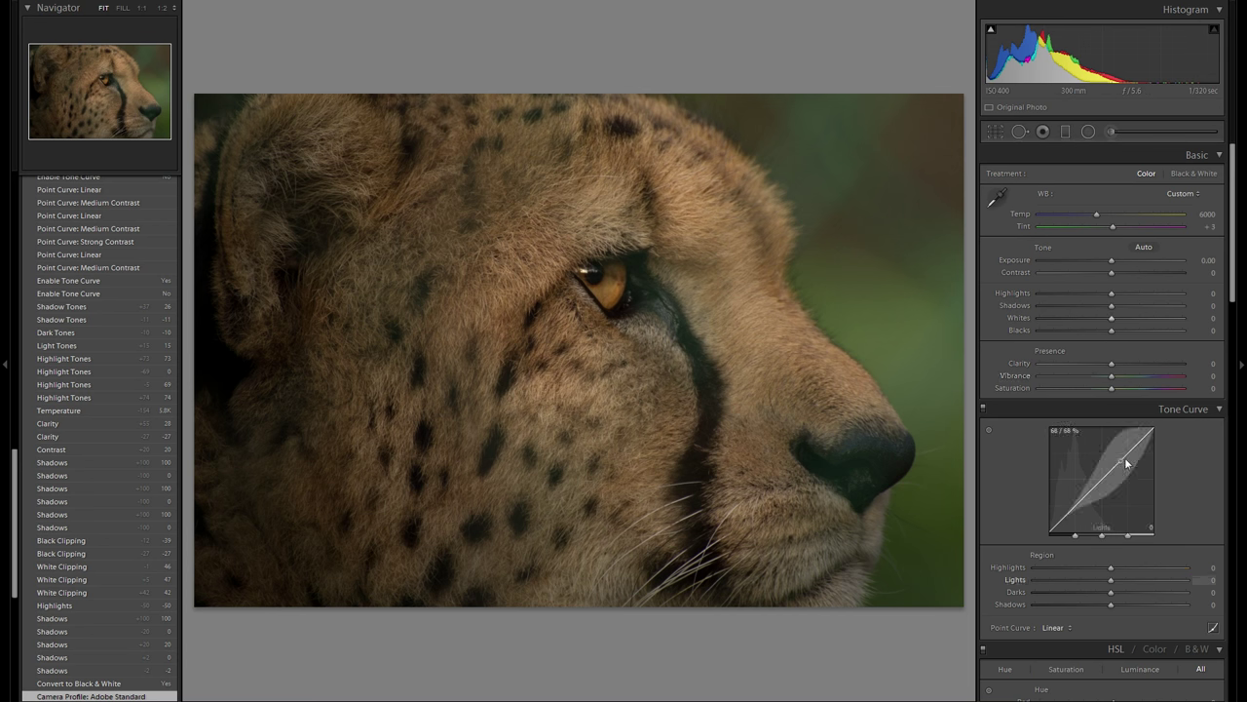
scroll(1137, 476, down, 15)
scroll(1142, 511, up, 15)
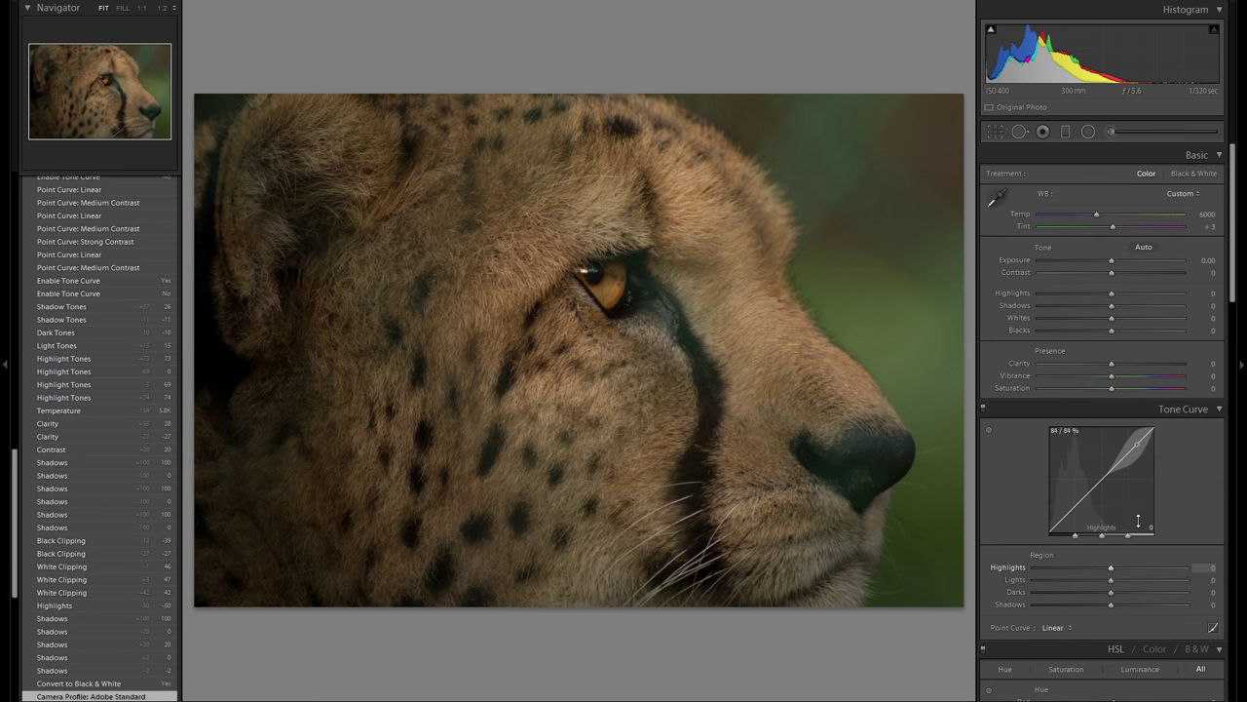
click(155, 643)
scroll(156, 575, up, 15)
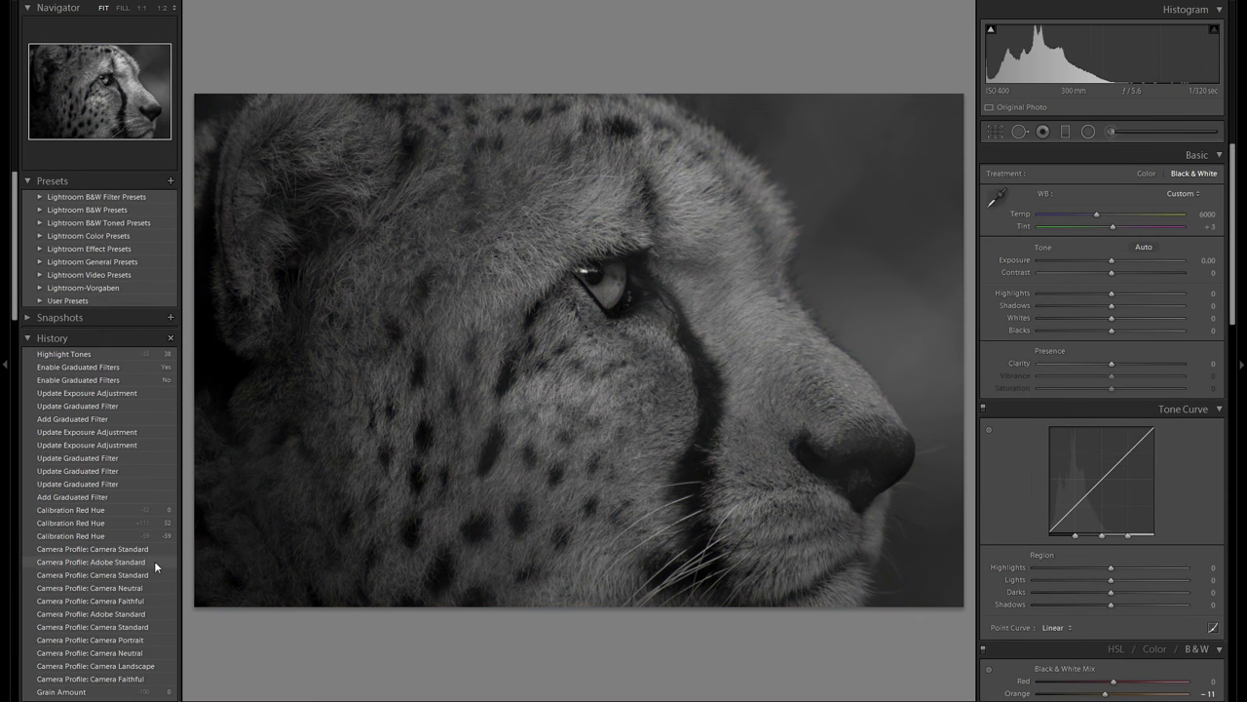
click(115, 354)
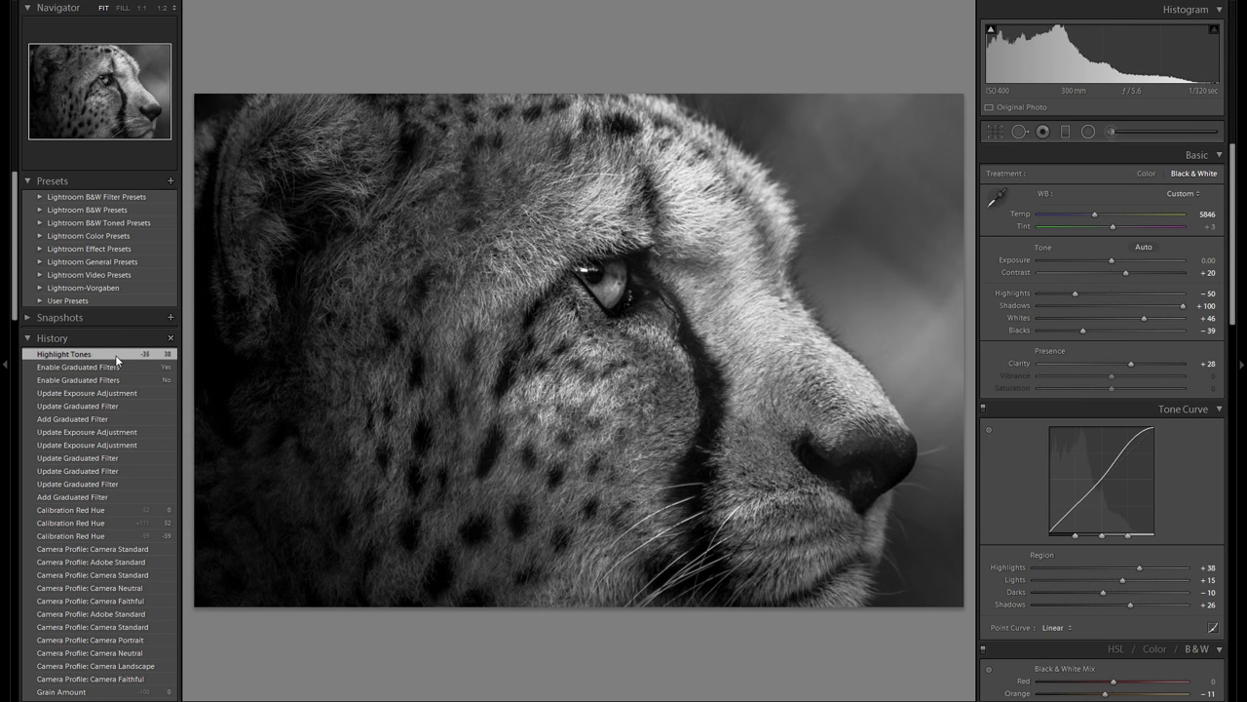
click(6, 336)
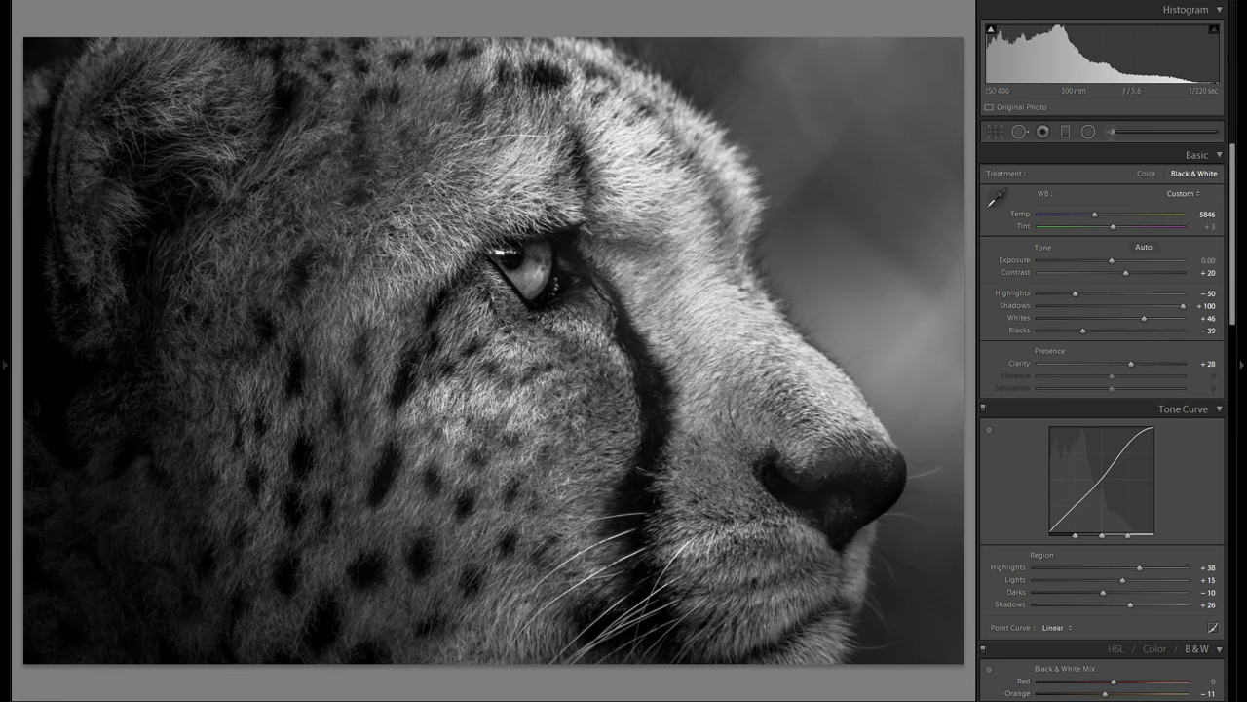